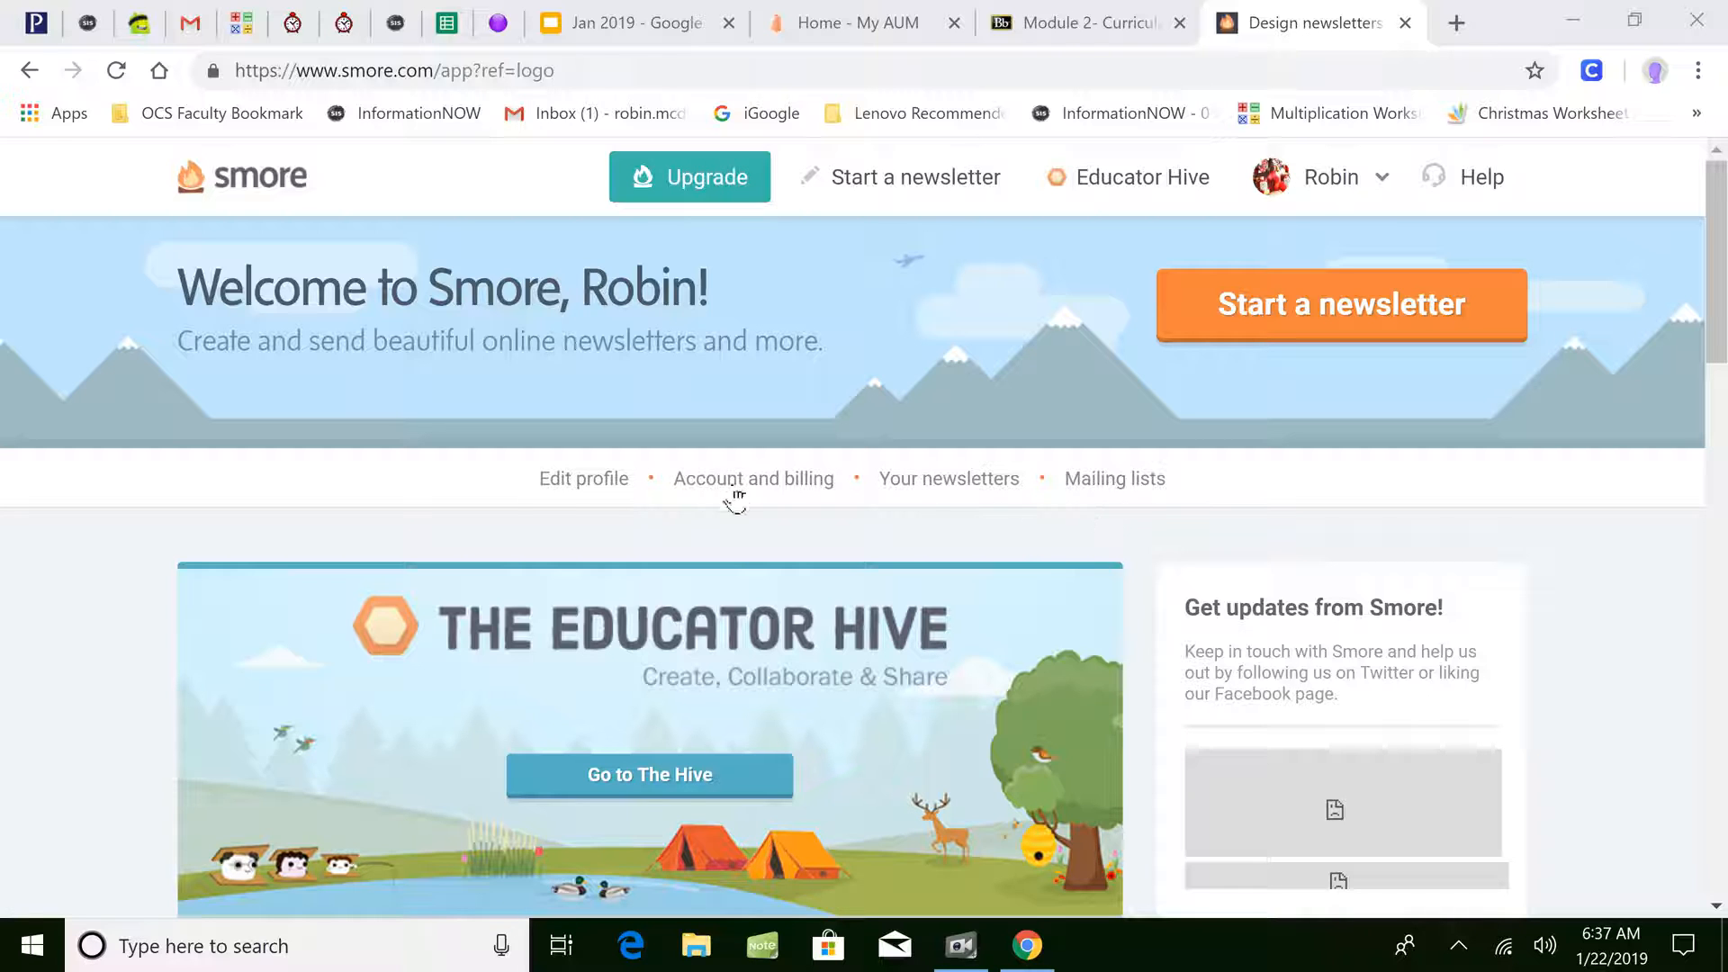
- Enter '4th Grade Teacher' as the profile bio and save the profile
click(597, 493)
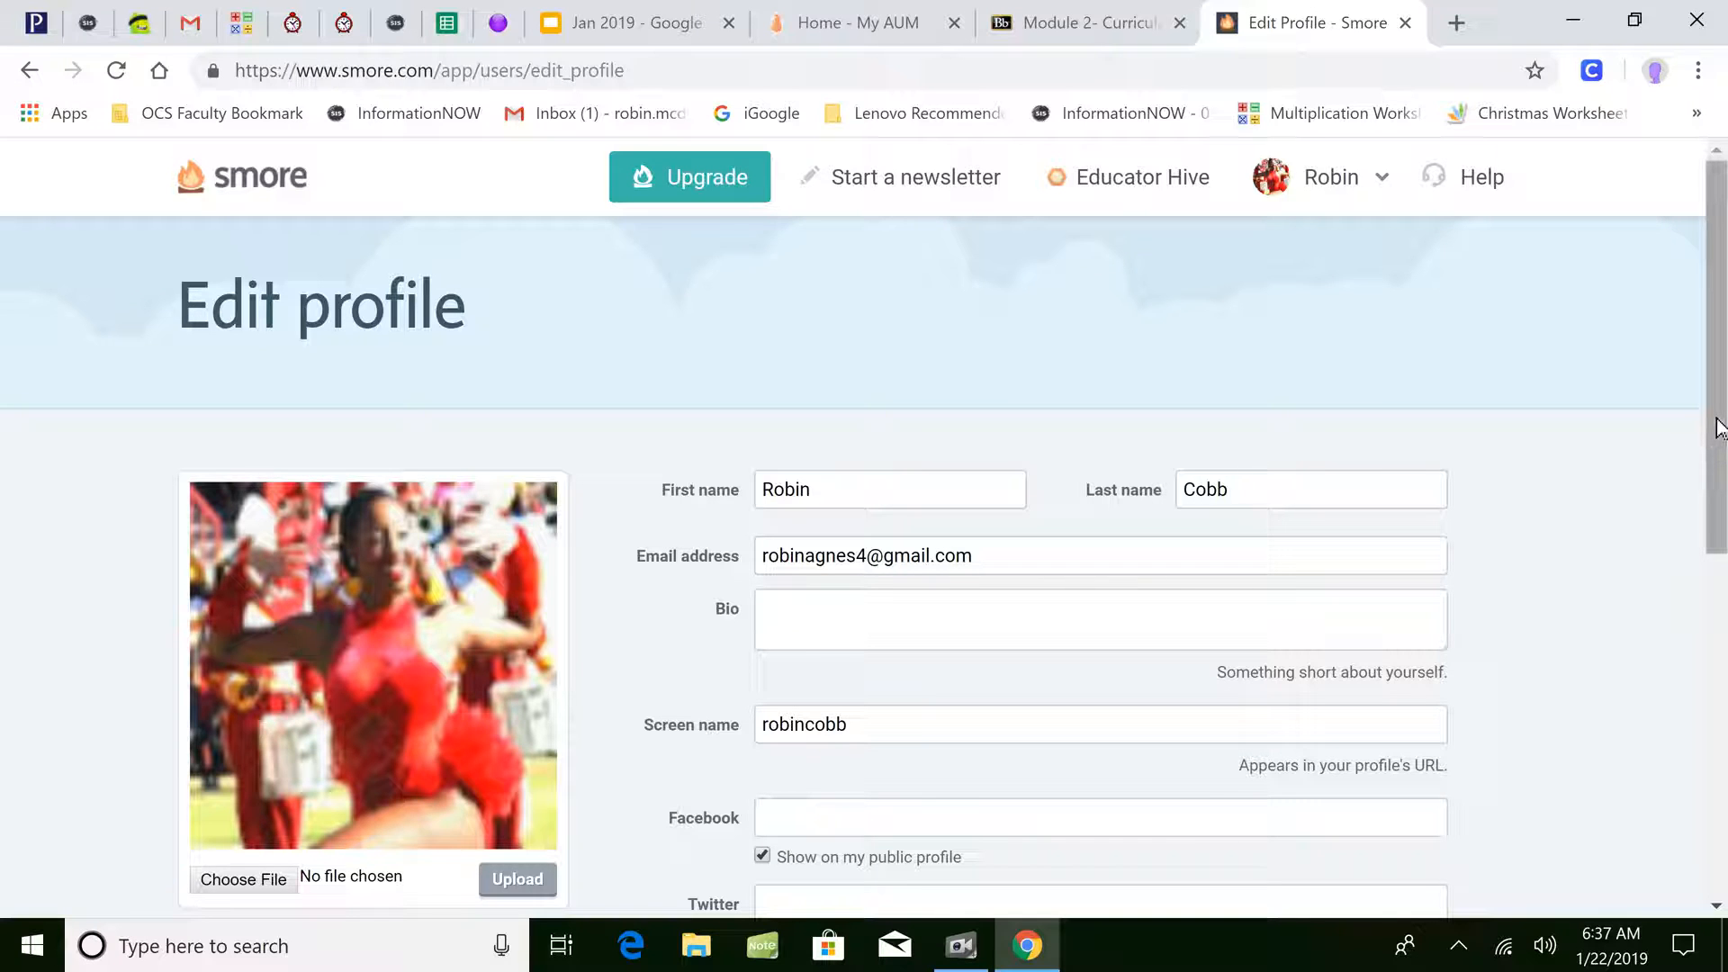
scroll(1712, 328, down, 2)
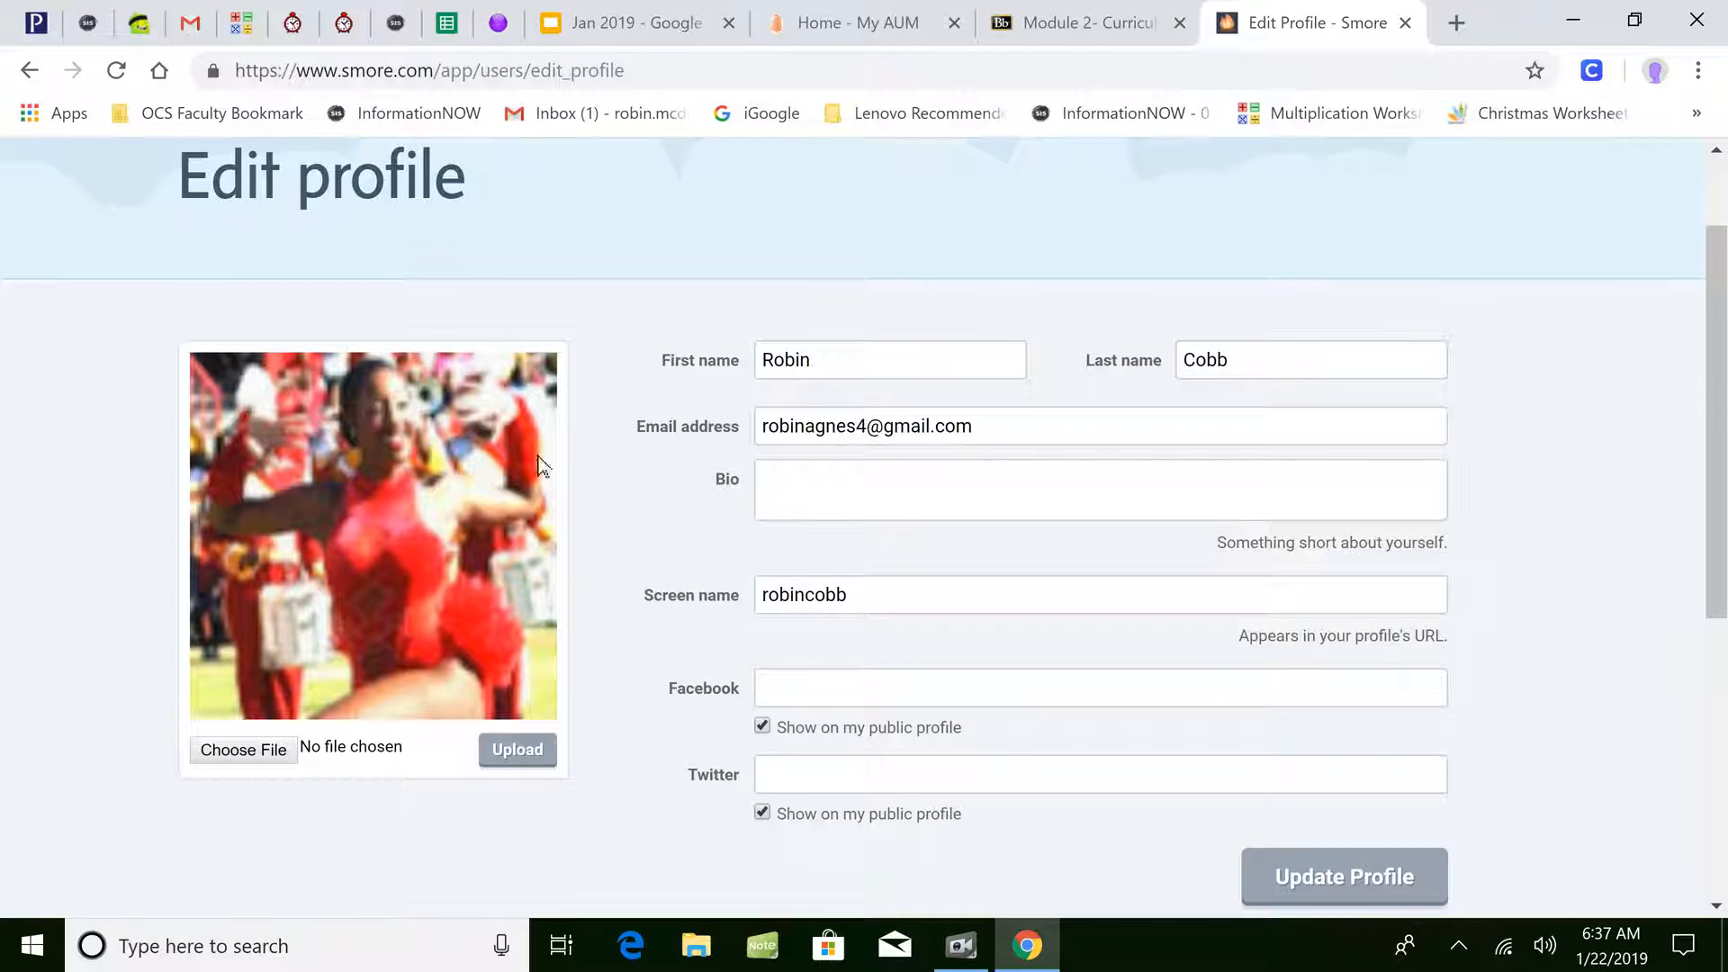
click(943, 486)
text(4)
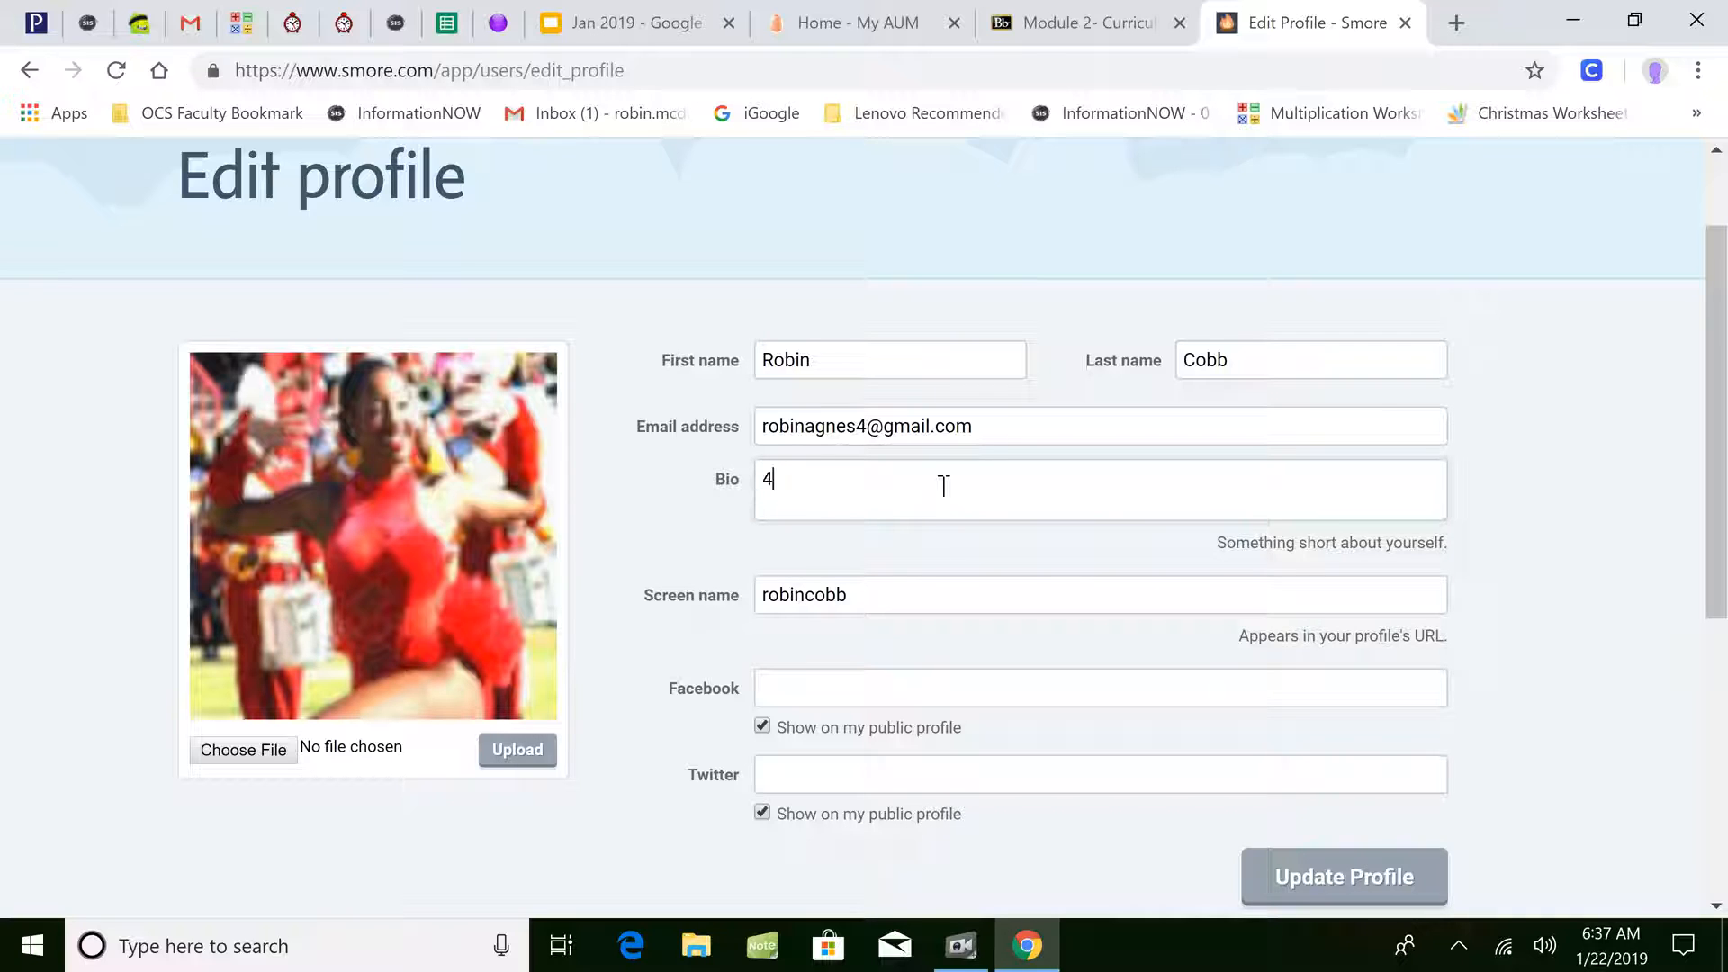
text(th Grade Teacher)
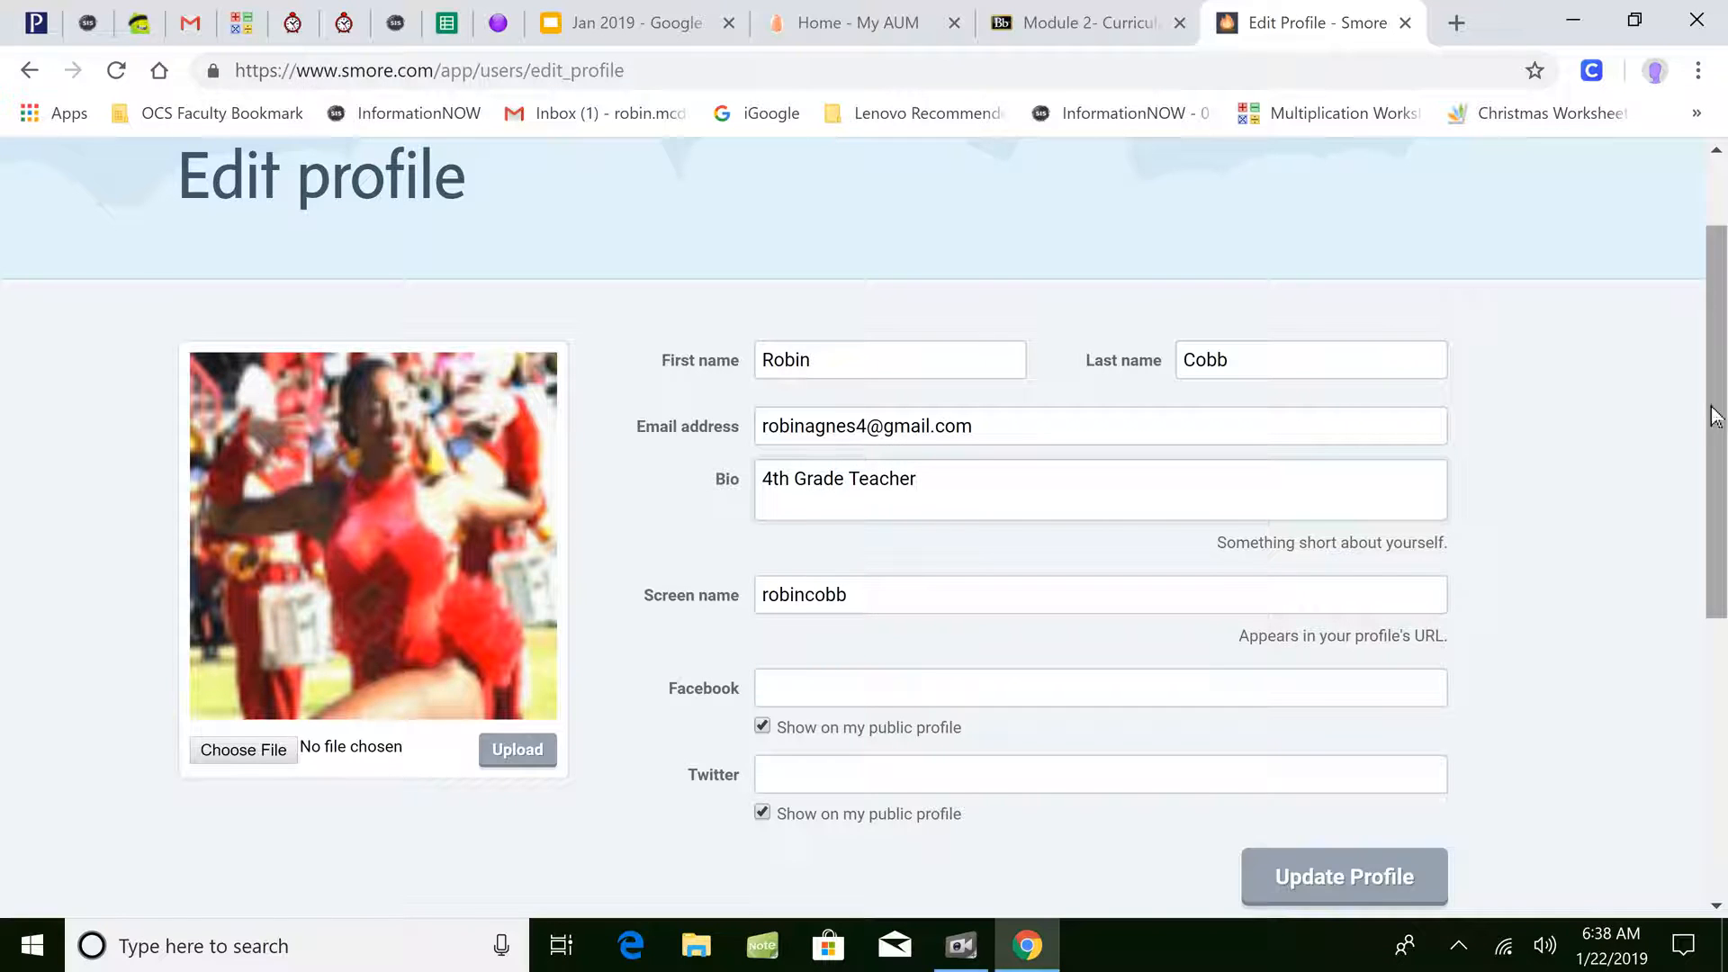
drag(1708, 424, 1718, 493)
click(1268, 798)
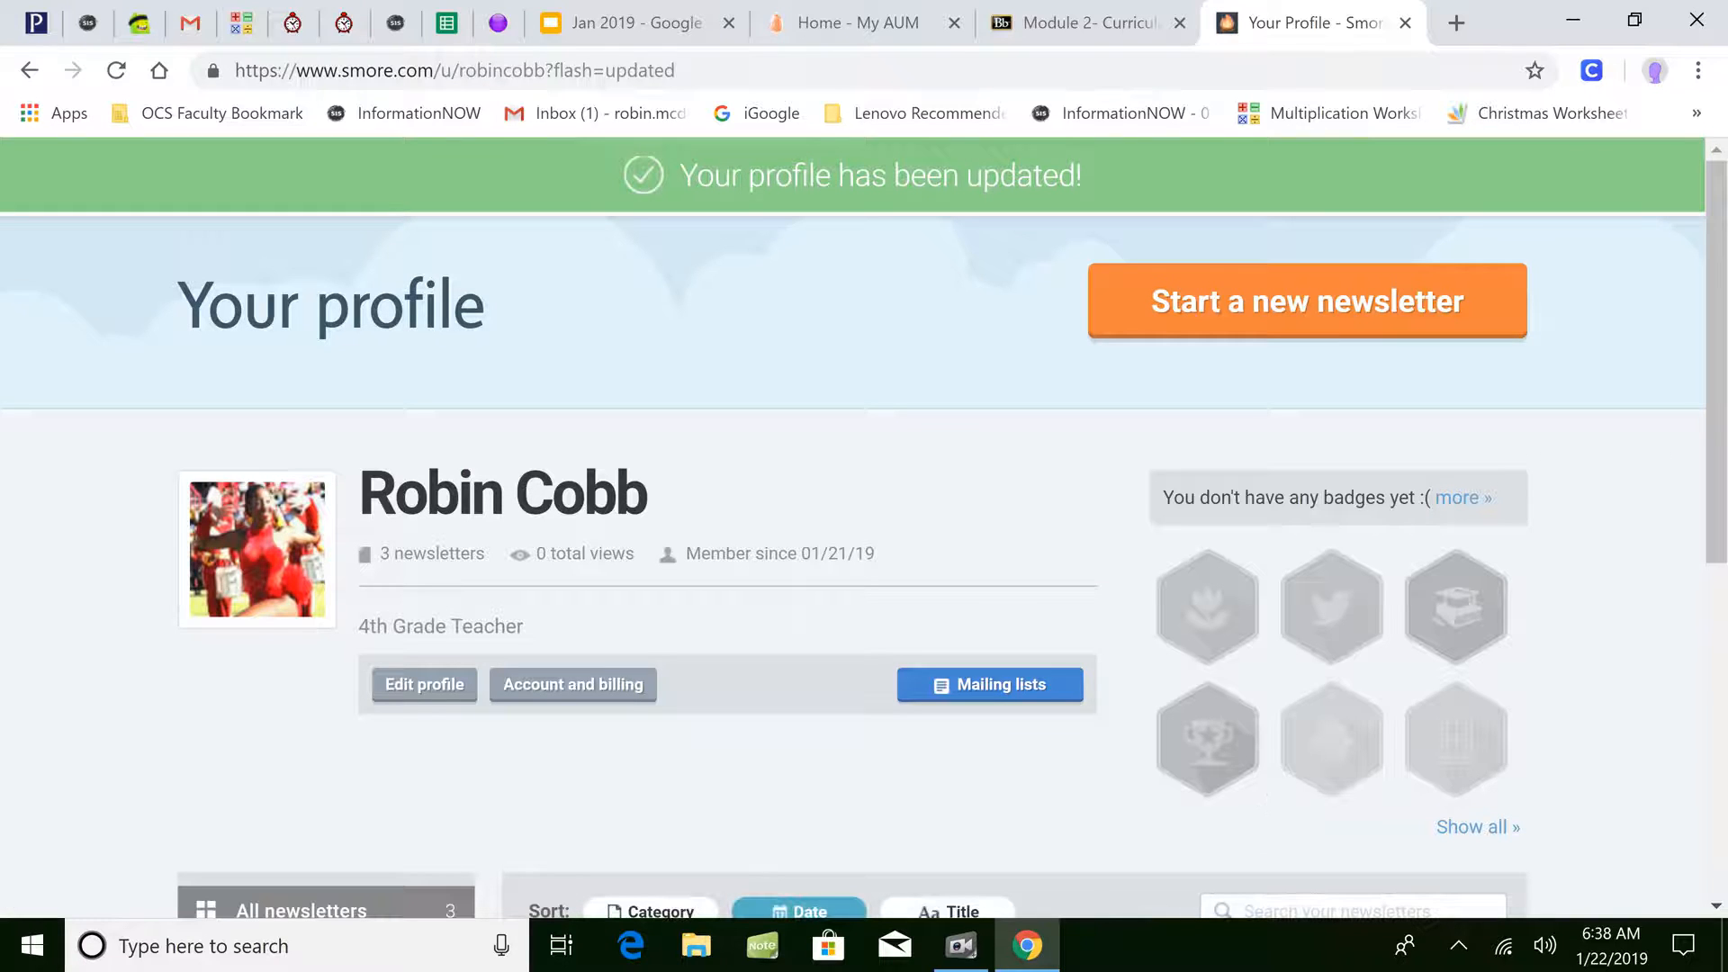
drag(1718, 220, 1707, 291)
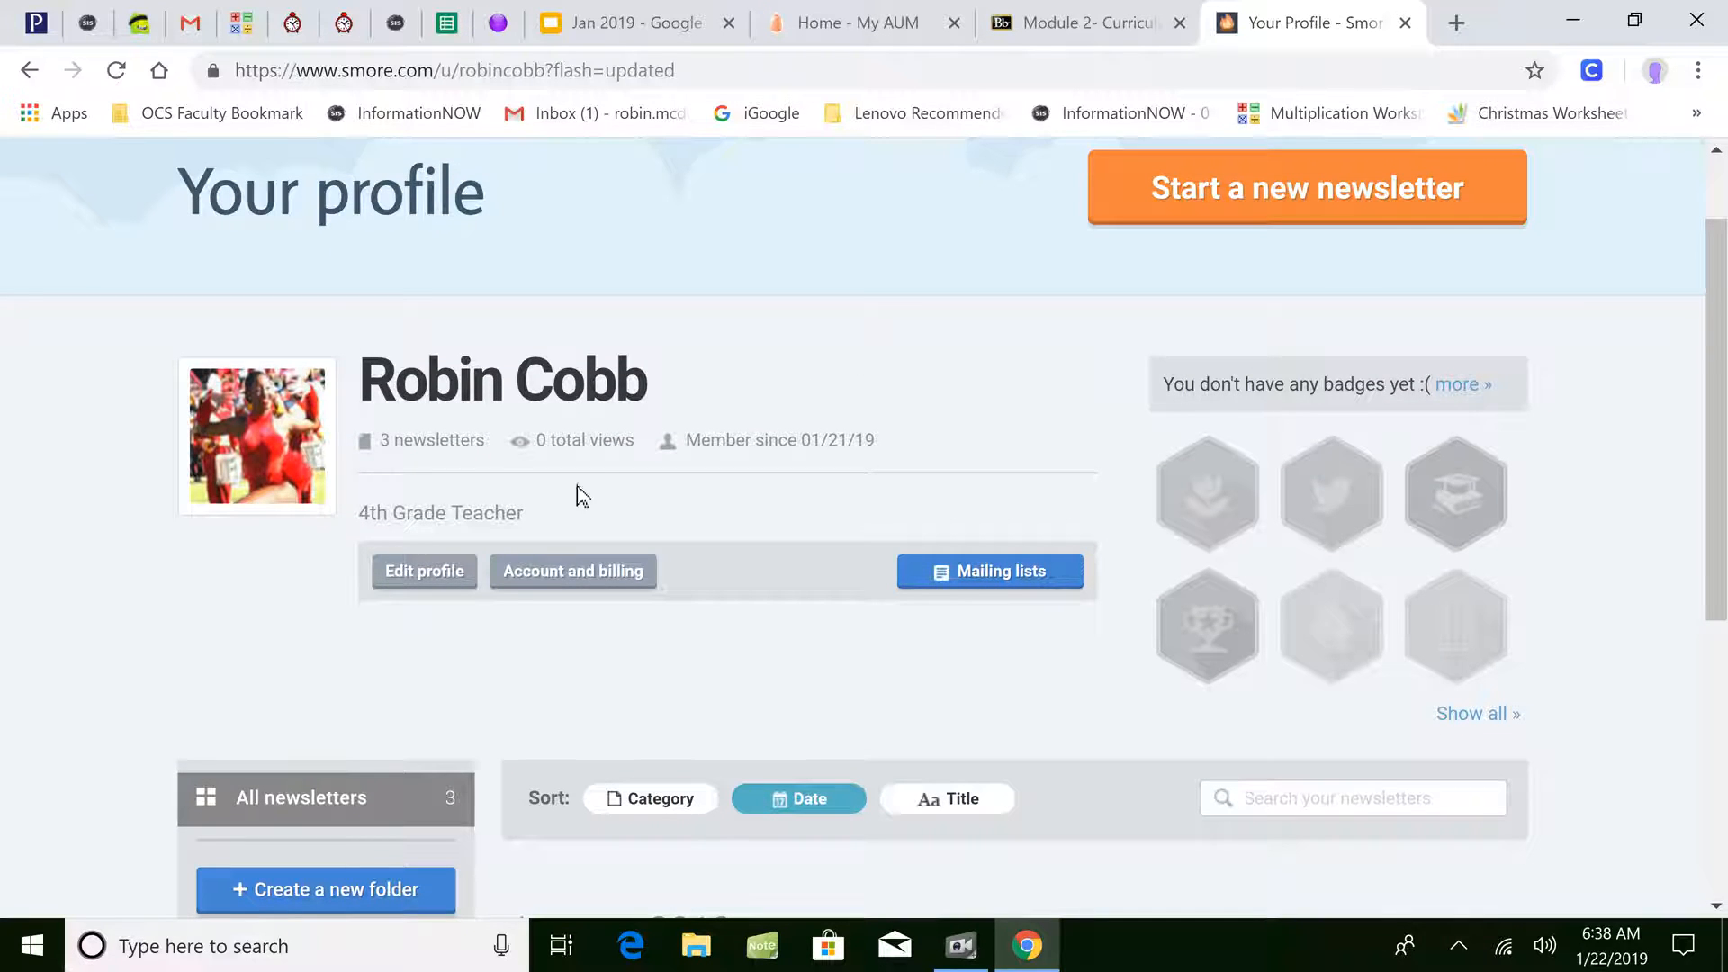
drag(1715, 278, 1720, 197)
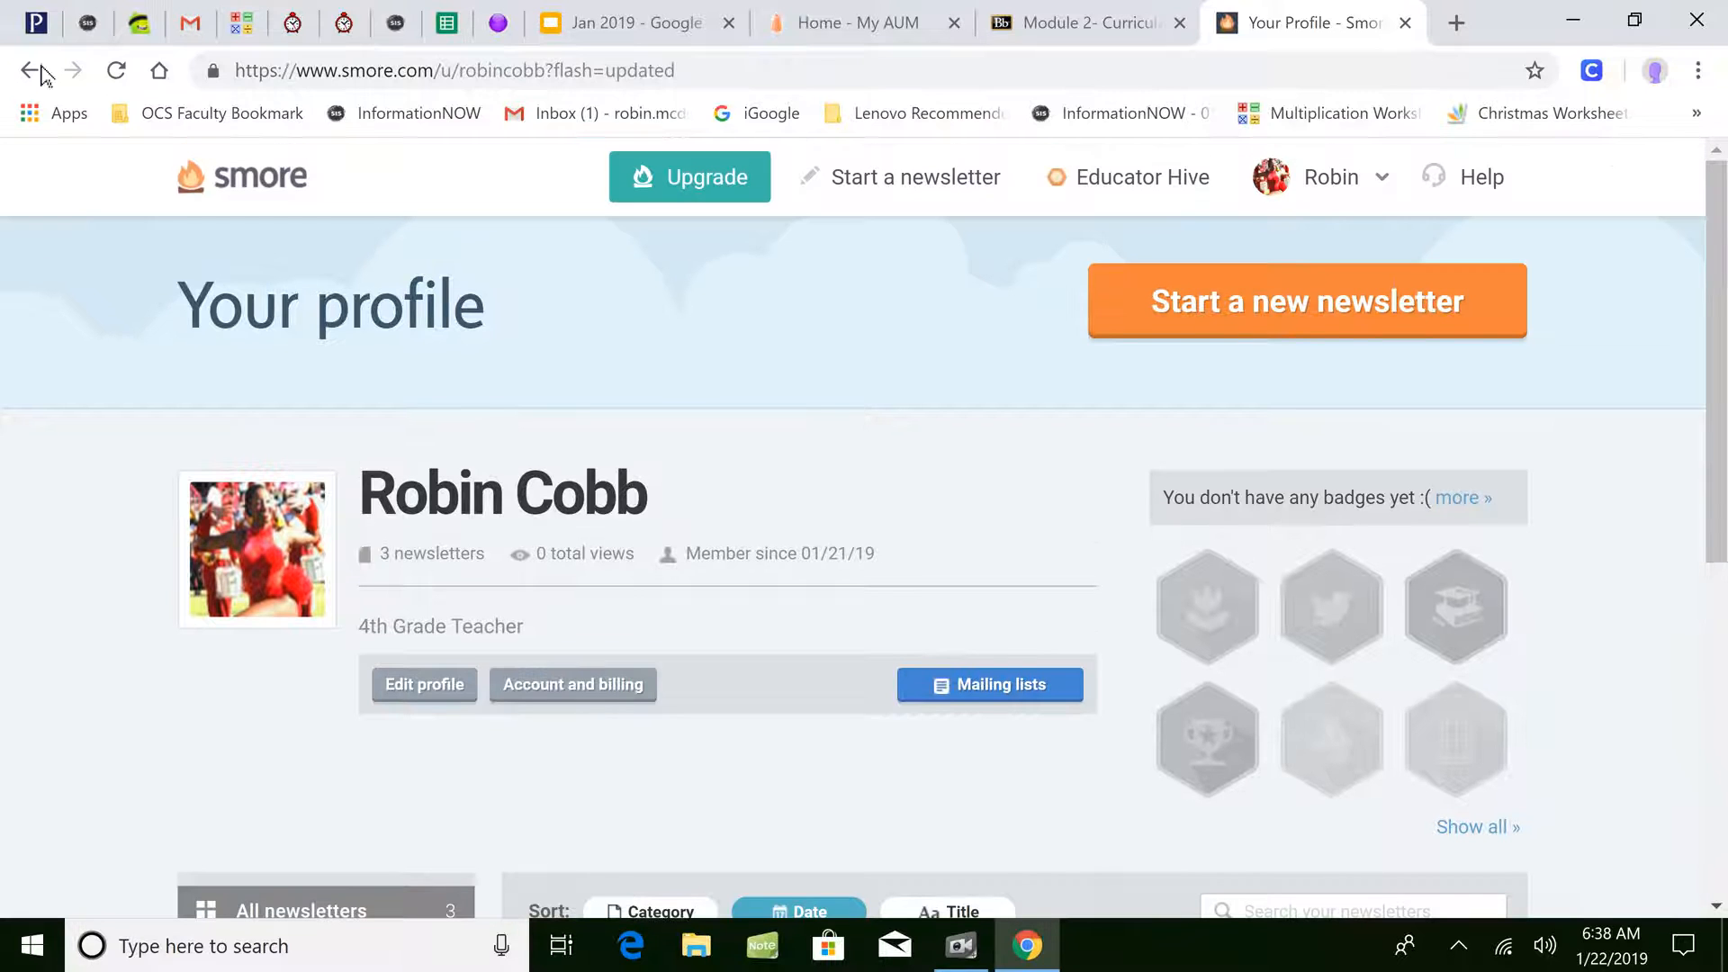
- Review the Account Info page showing the Free plan, then return to the welcome dashboard
click(258, 206)
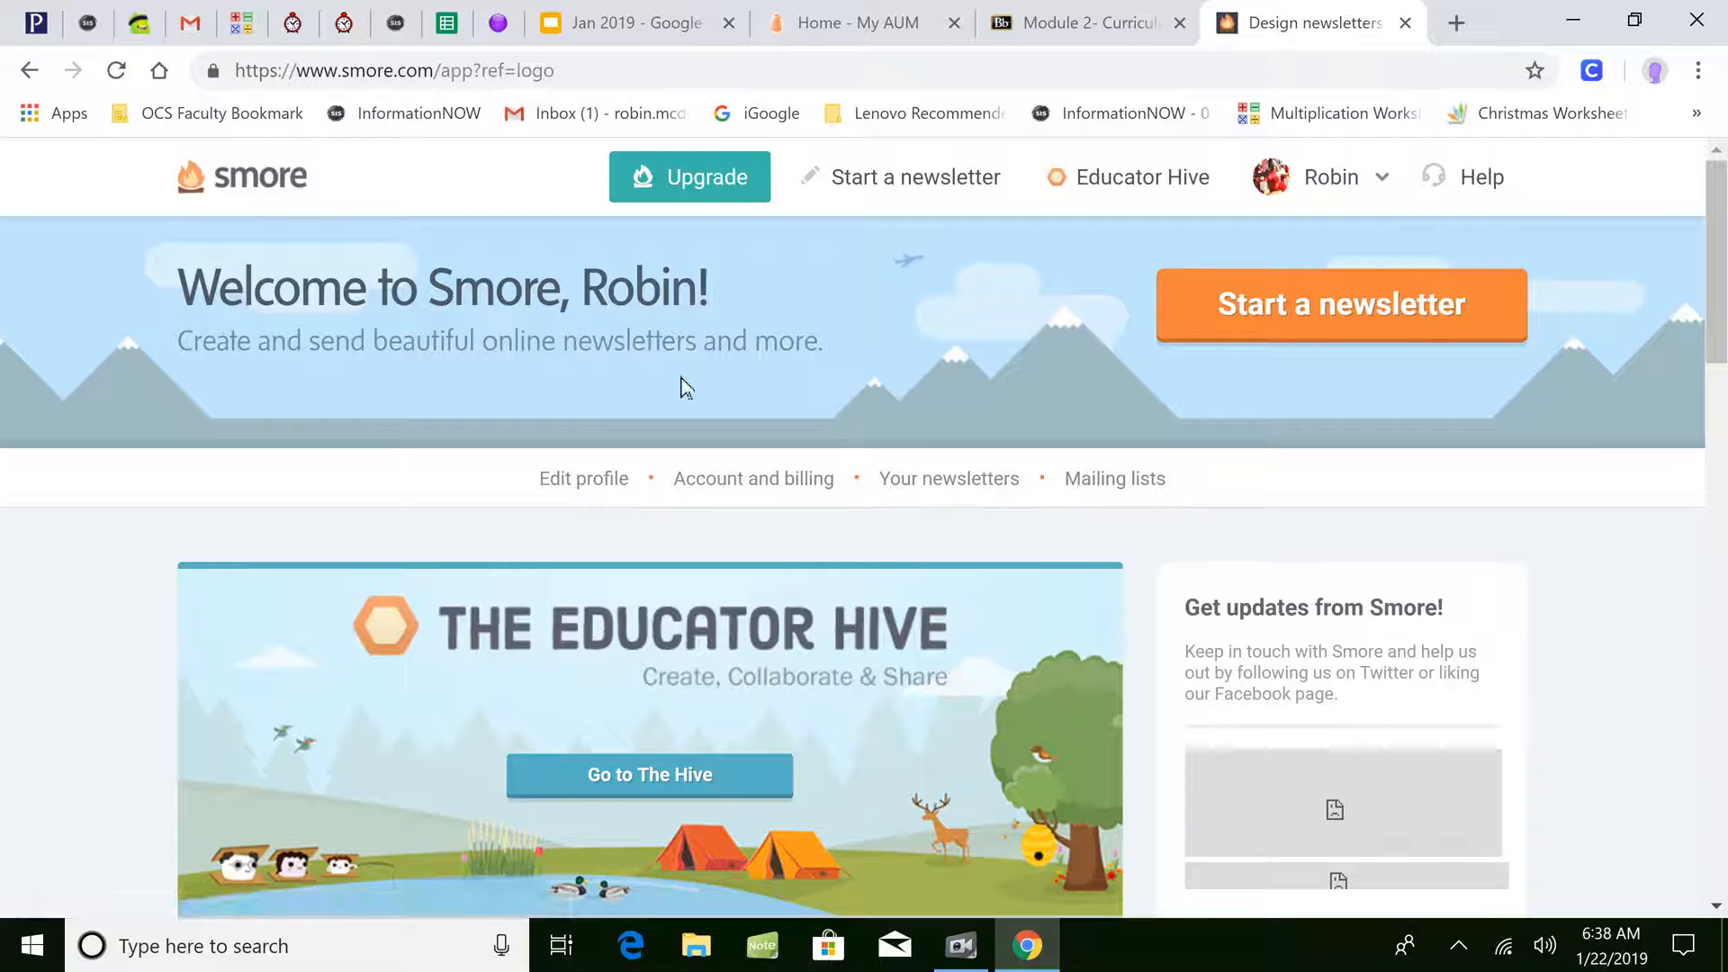
click(790, 482)
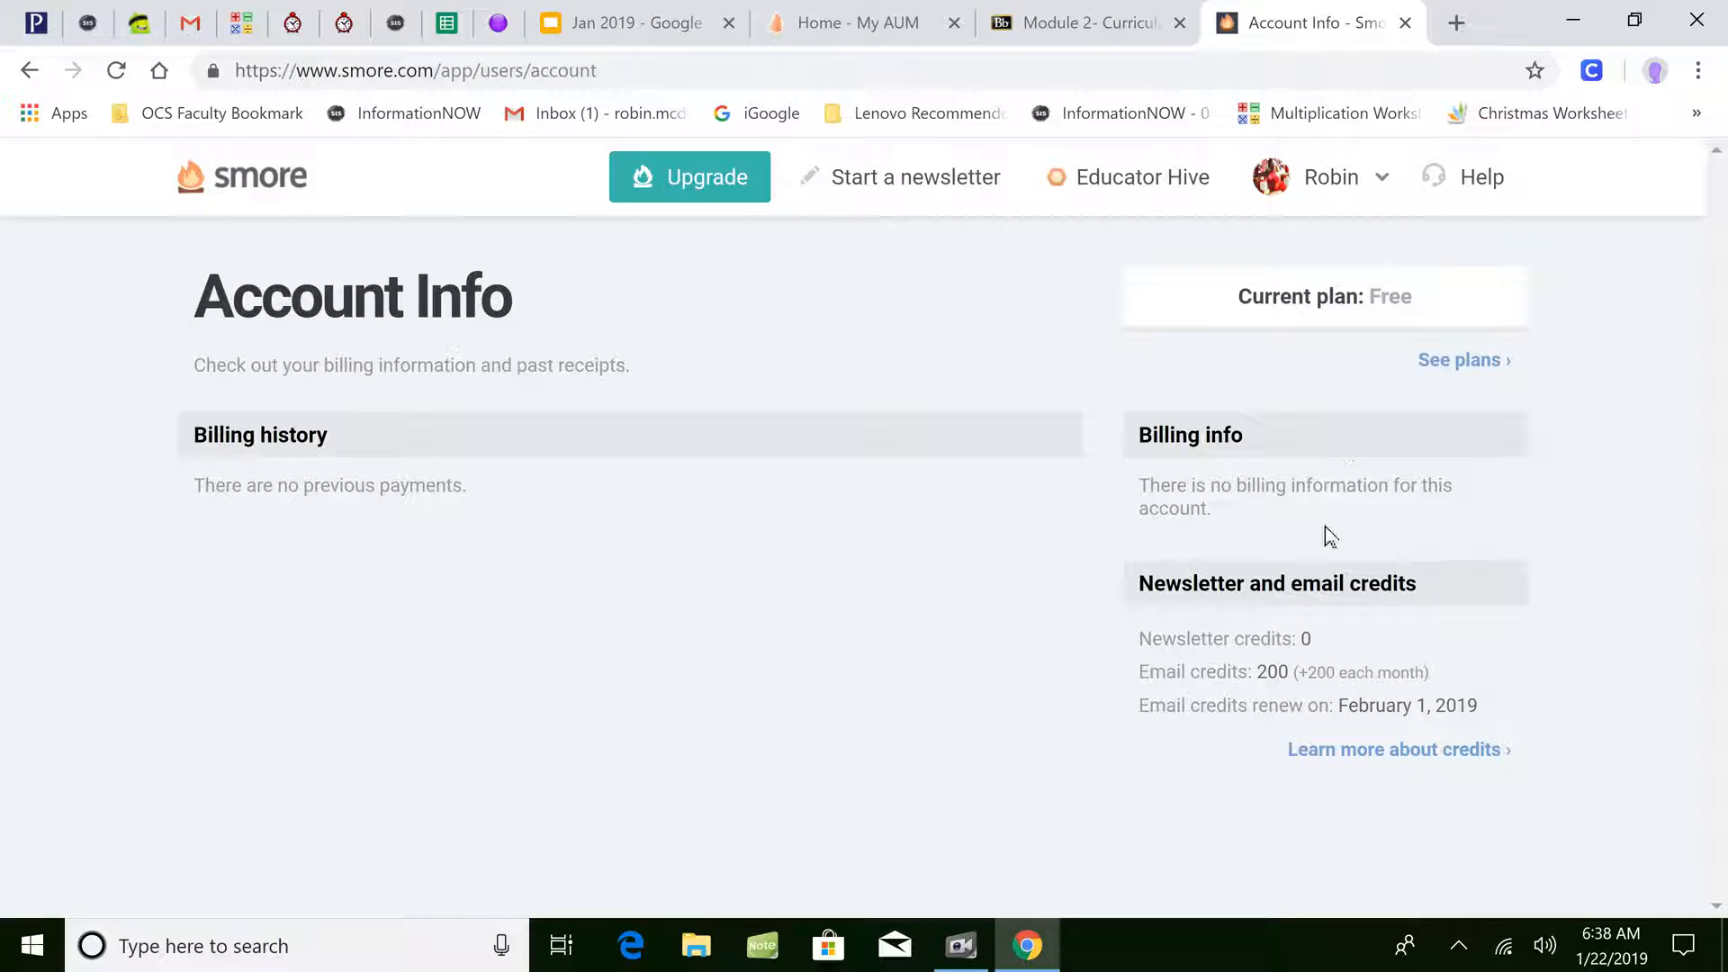
click(232, 193)
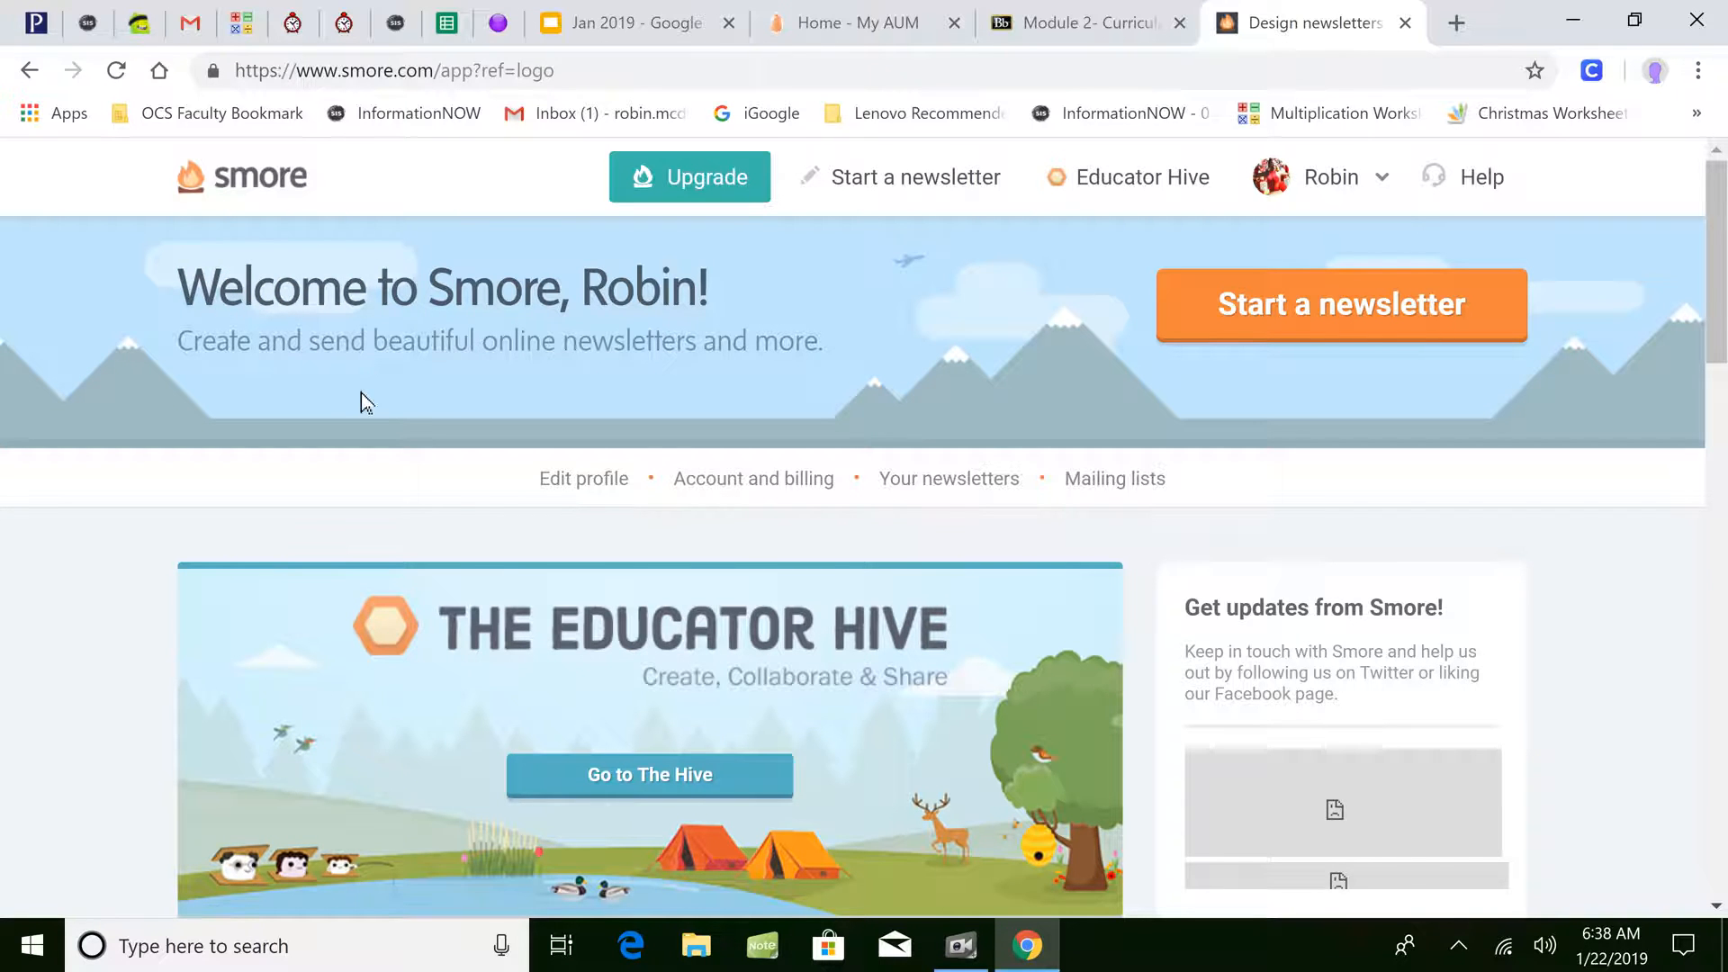
click(975, 482)
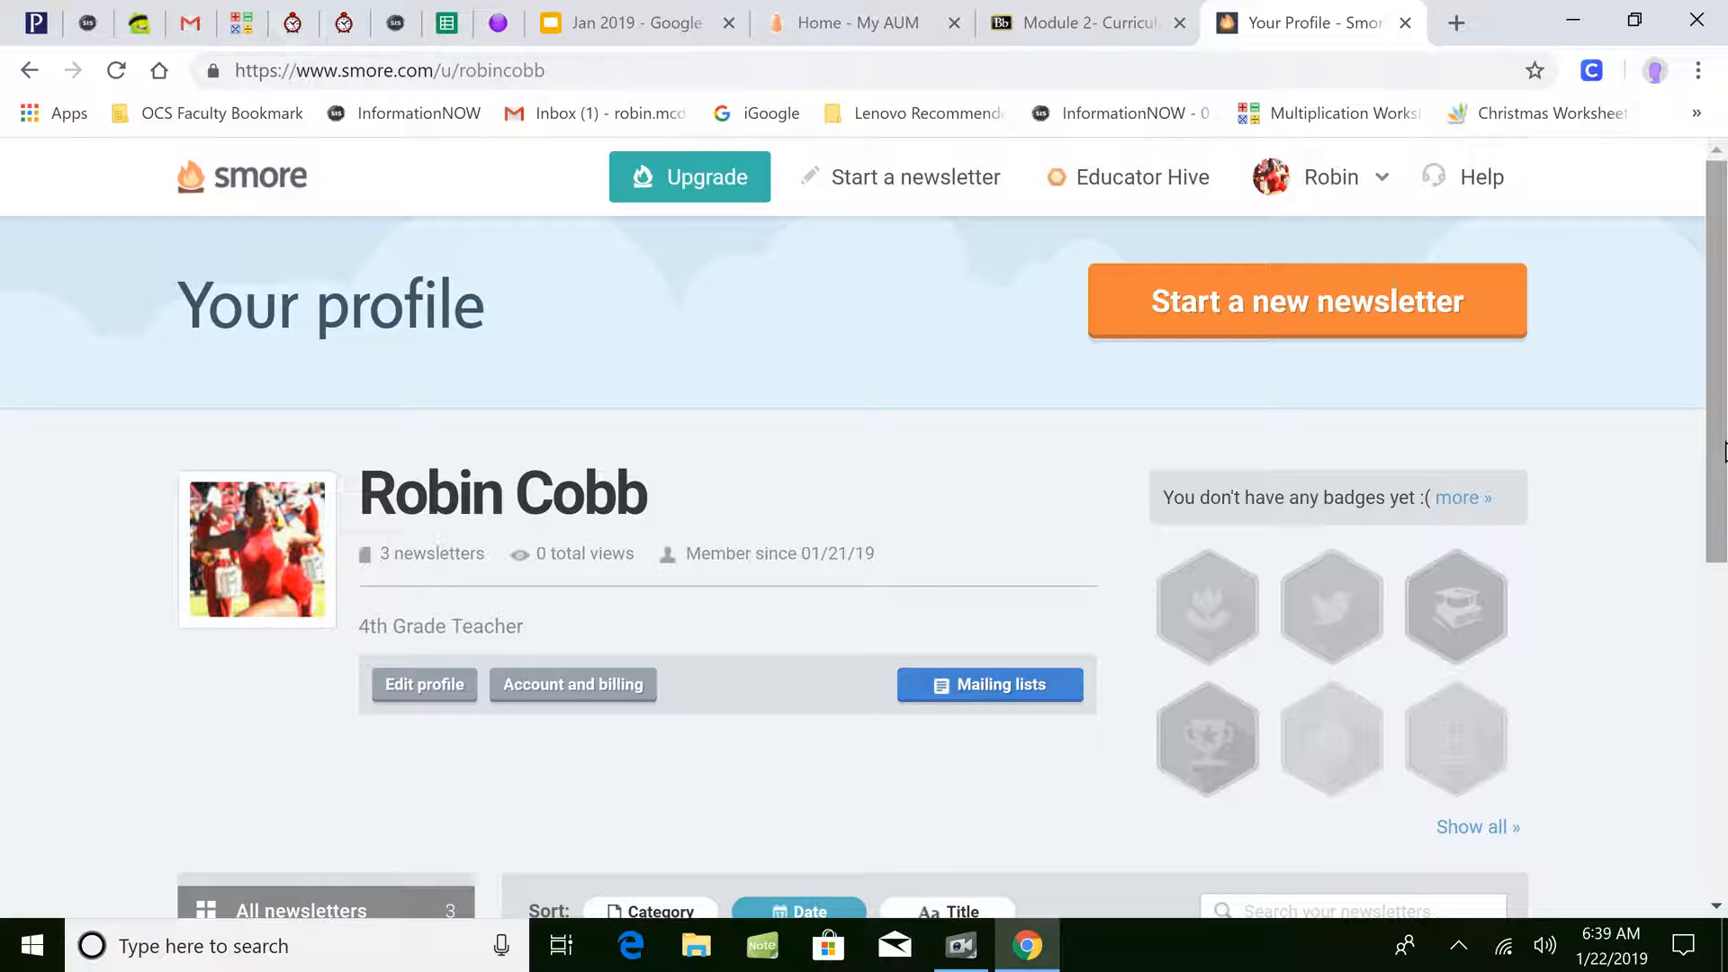
drag(1714, 432, 1699, 537)
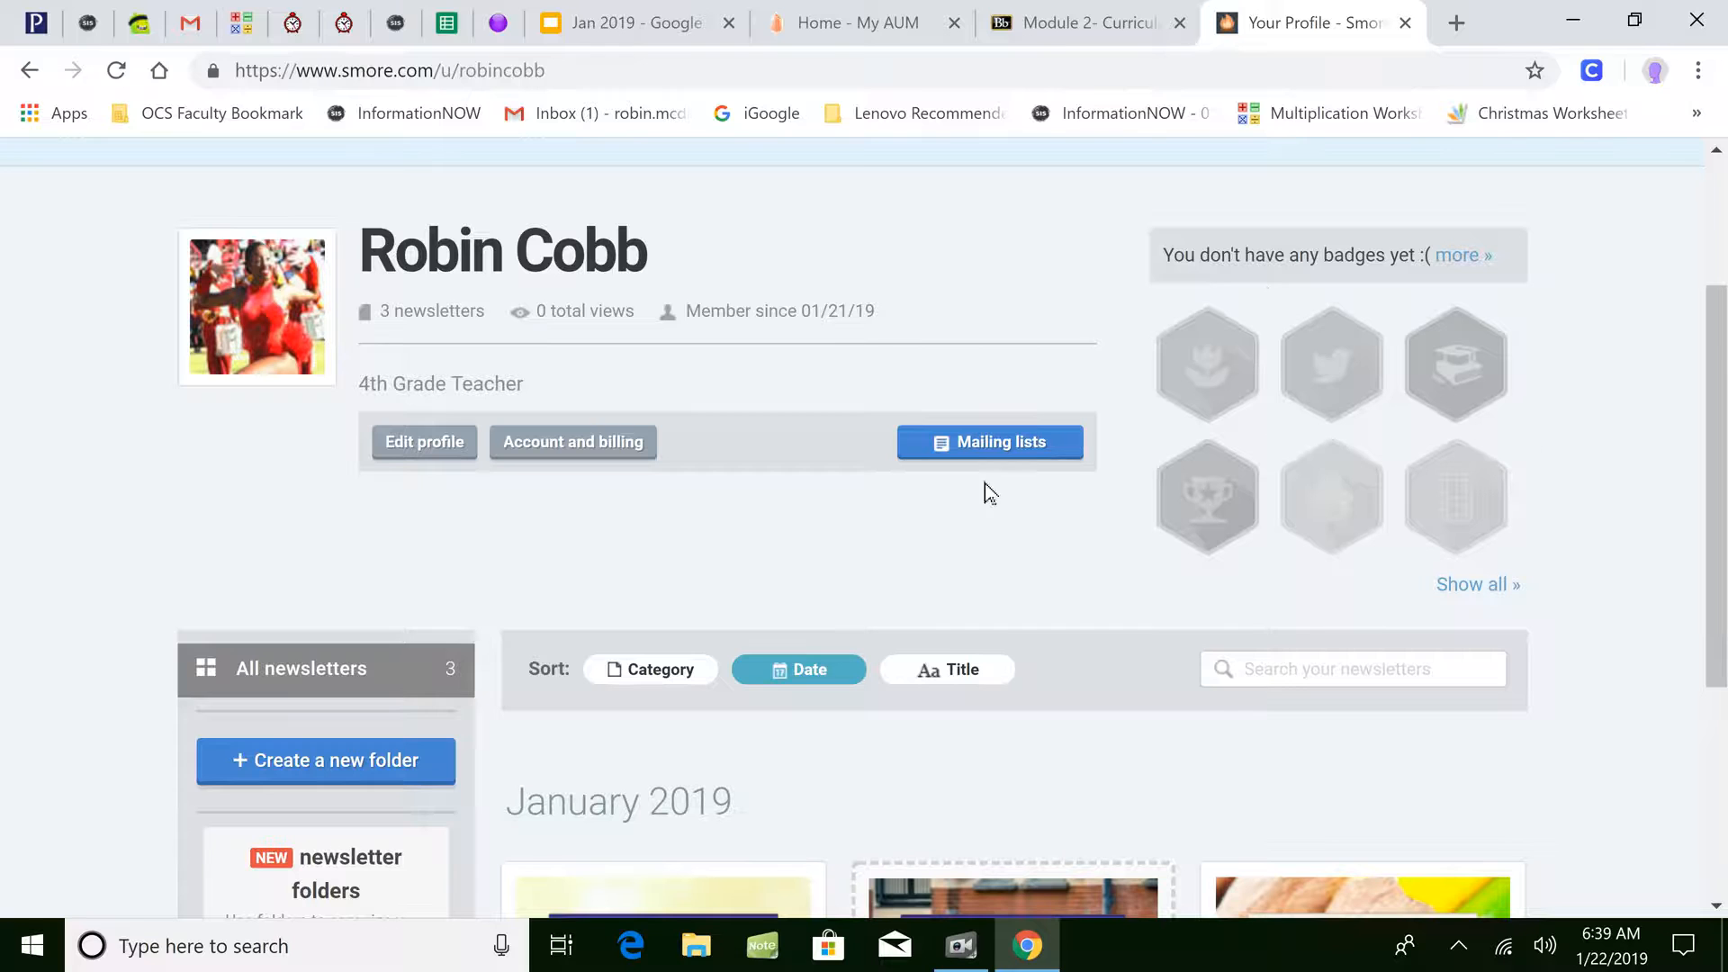
mouse_move(1358, 486)
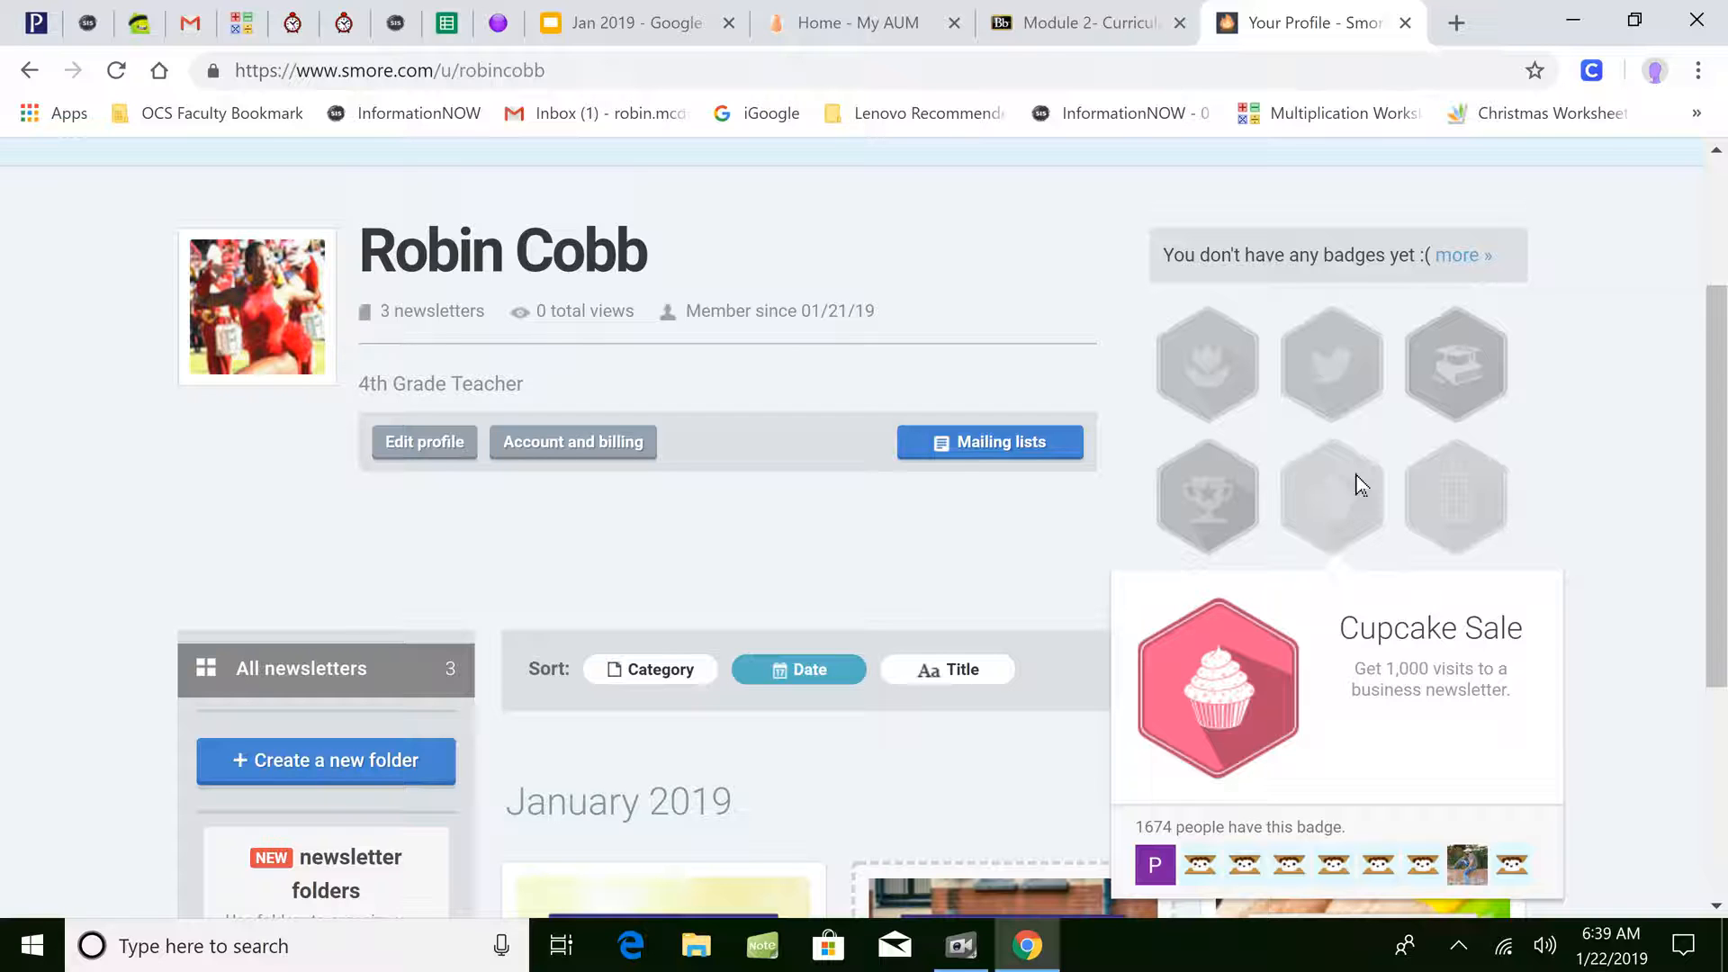
mouse_move(1443, 392)
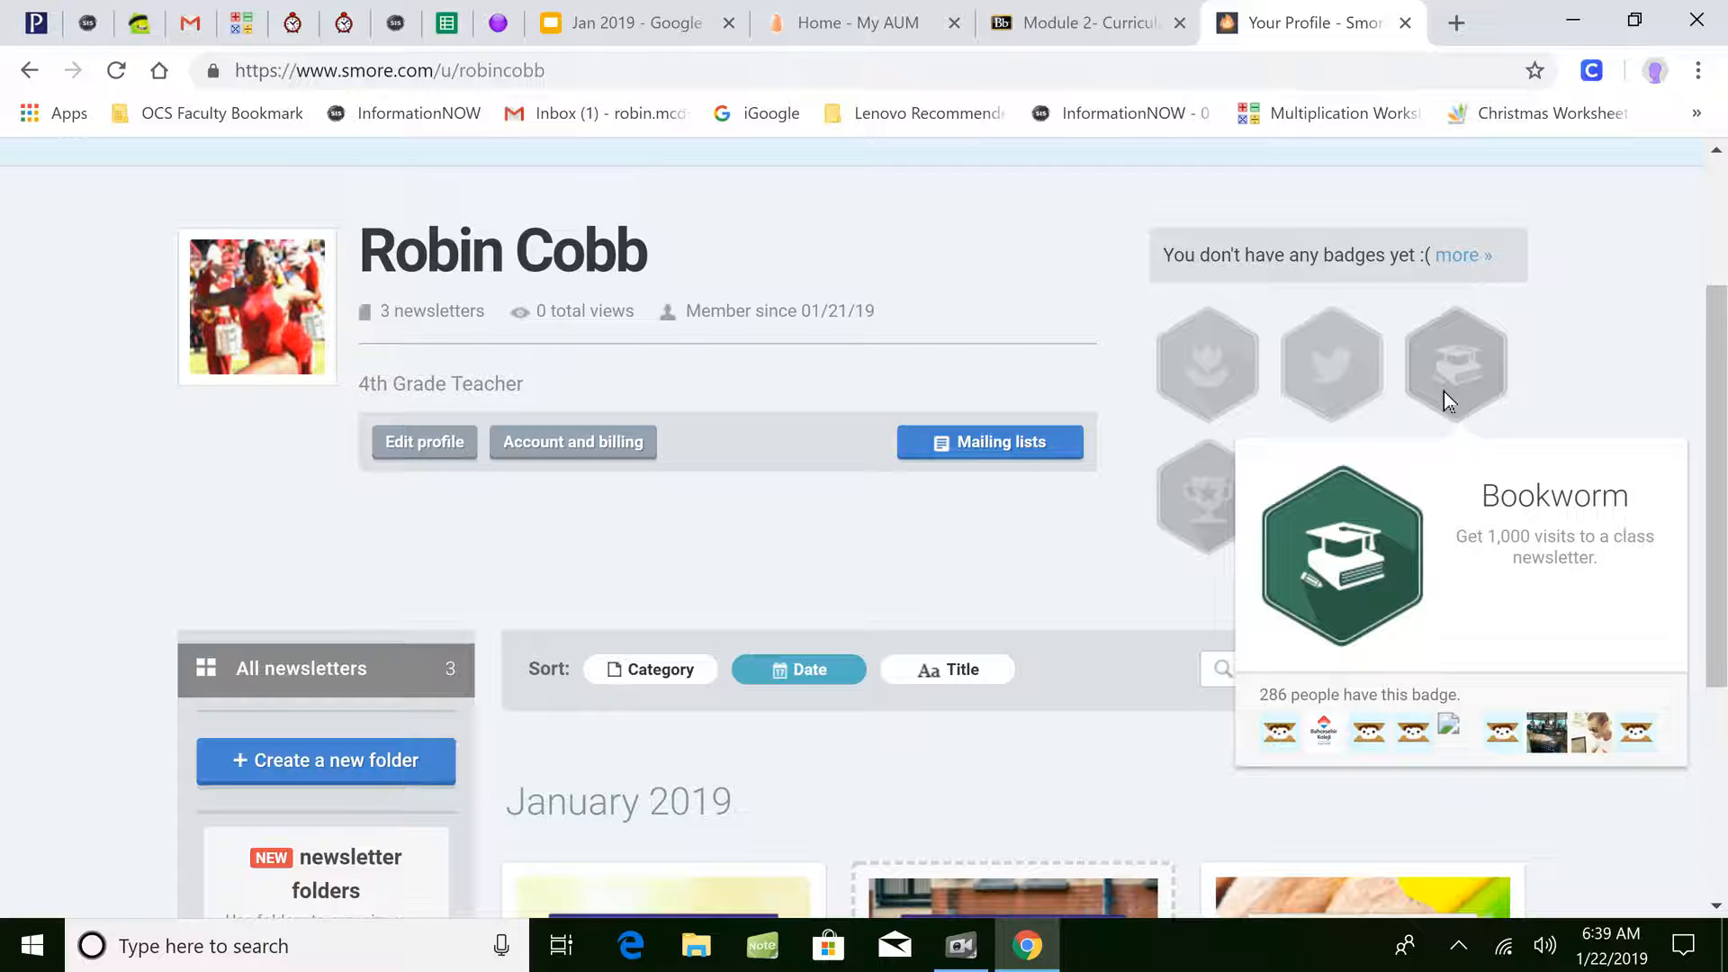
mouse_move(1206, 369)
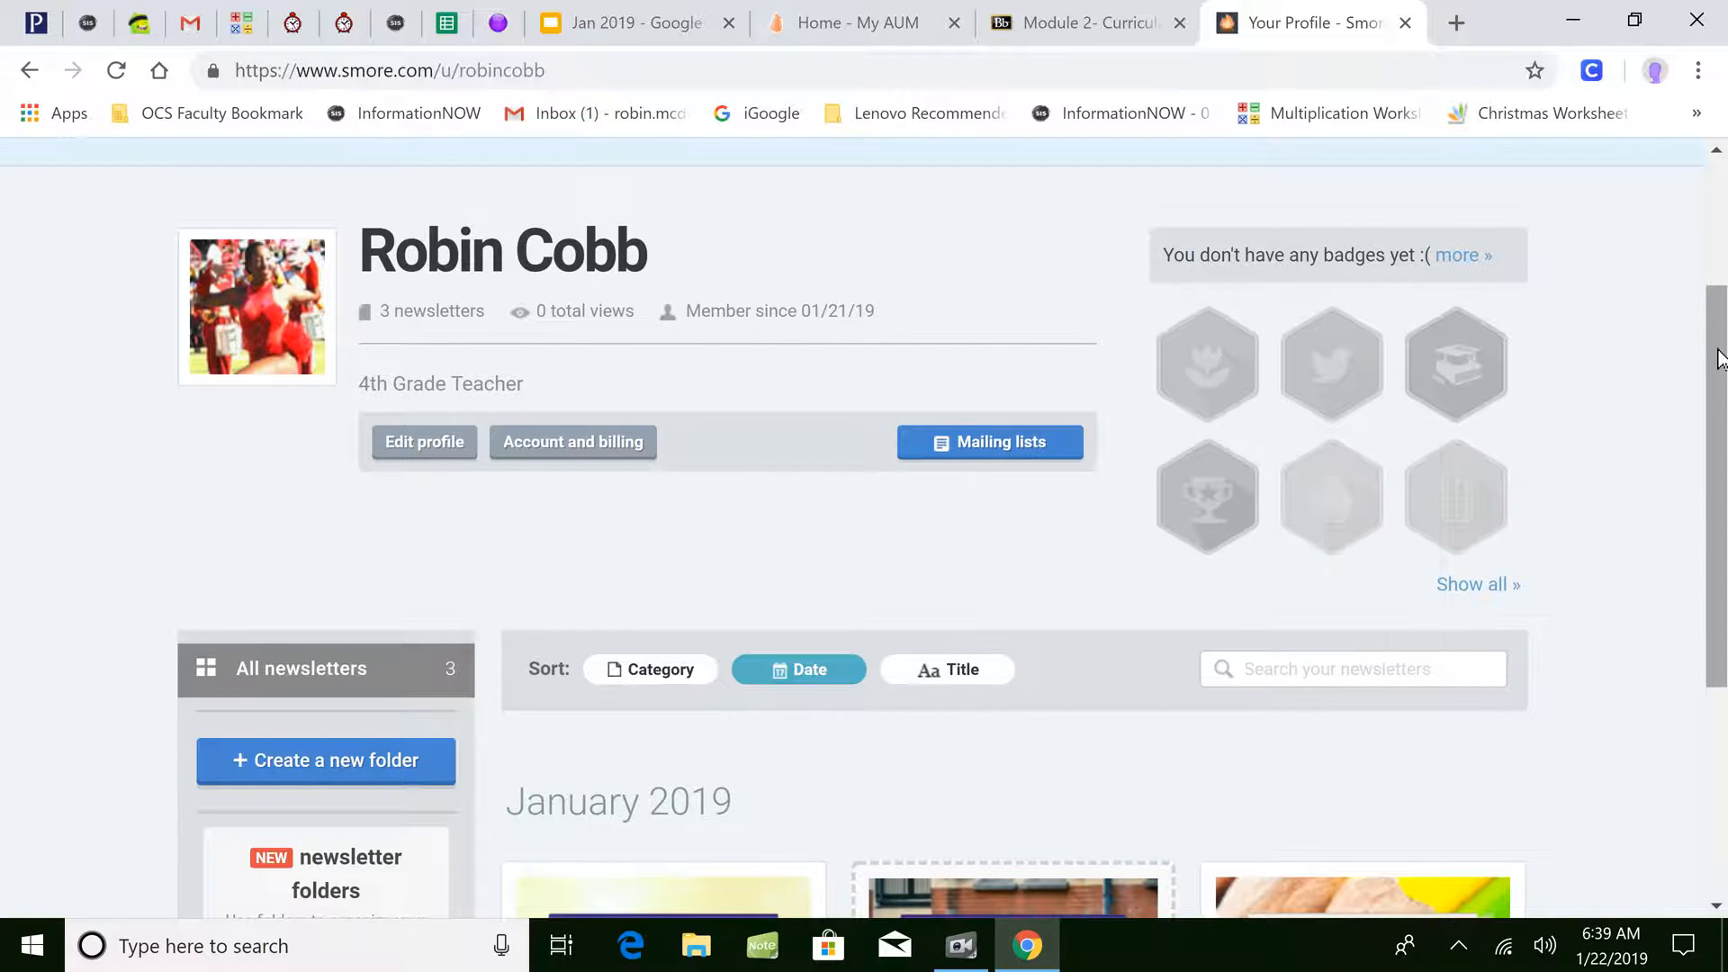
drag(1719, 365, 1725, 239)
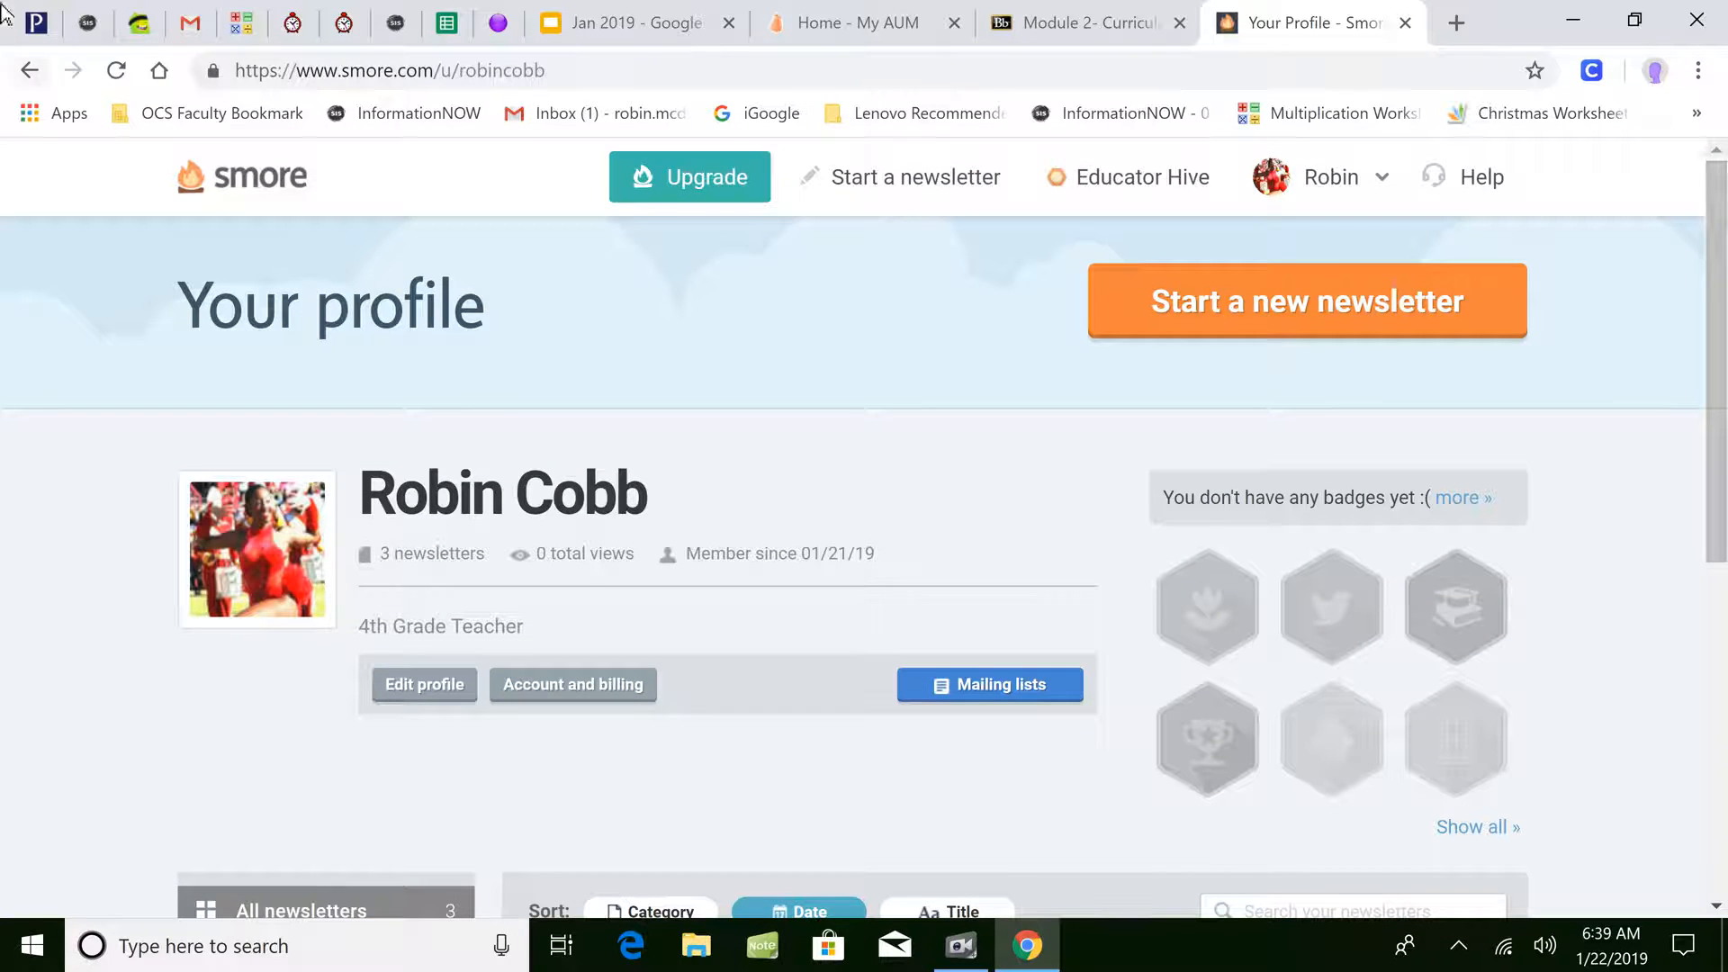
click(279, 187)
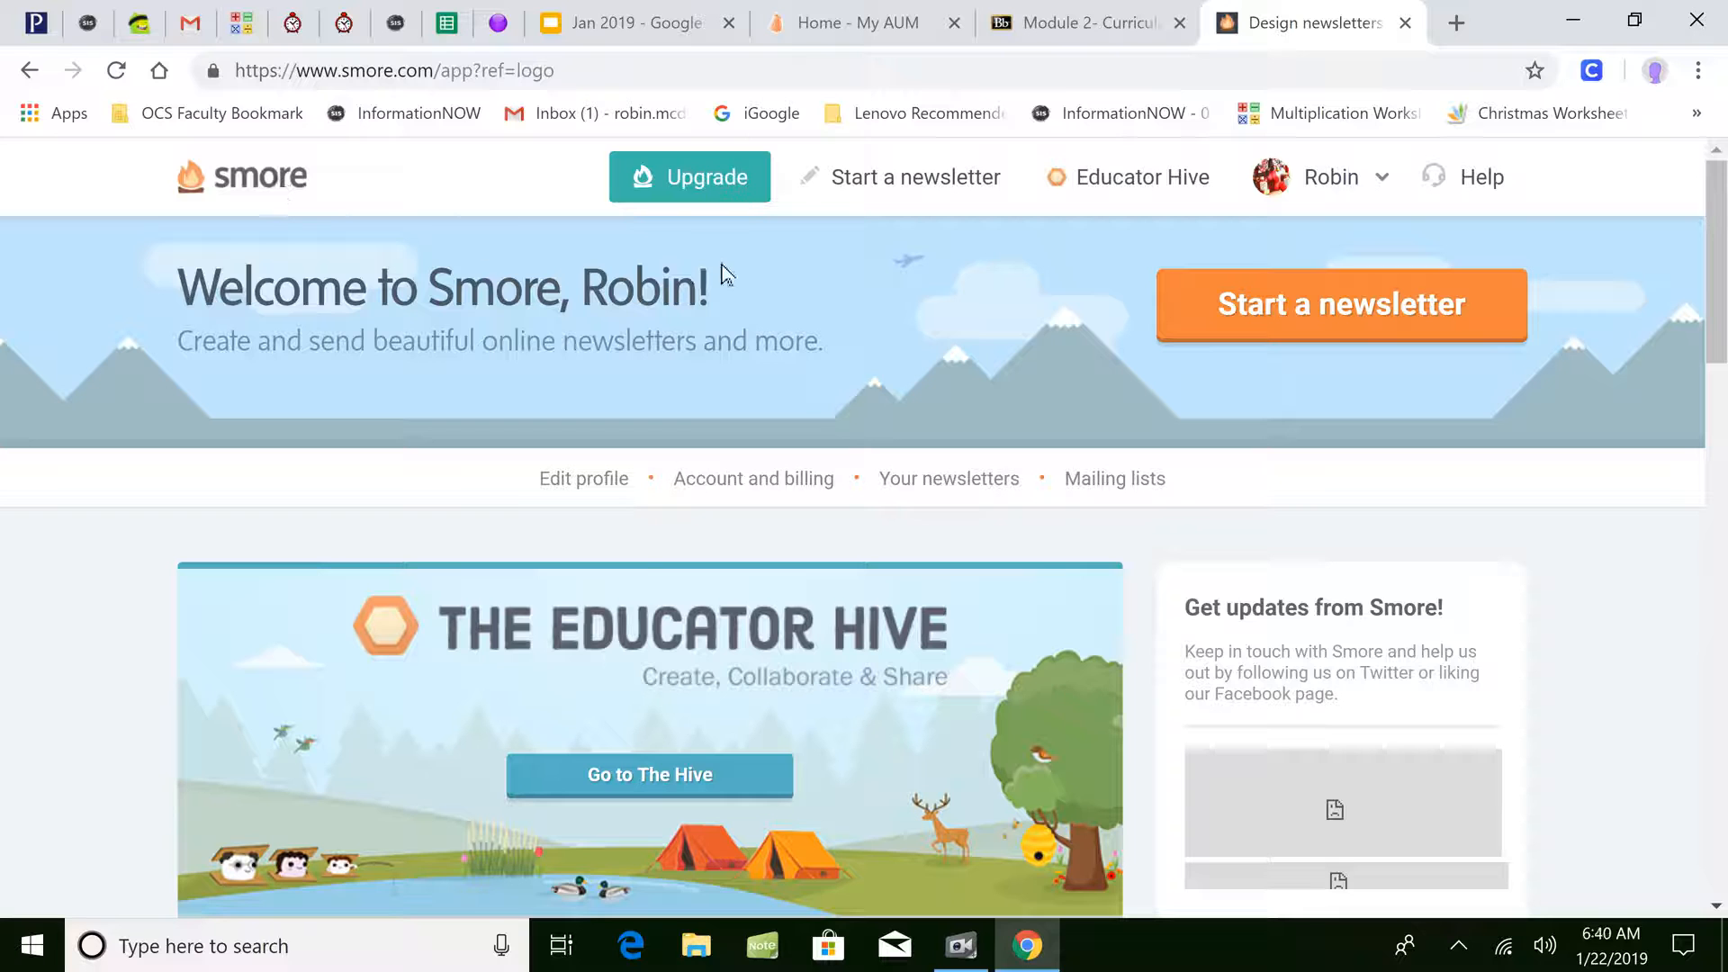
- View the recipients of the INST 6213 mailing list
click(1093, 491)
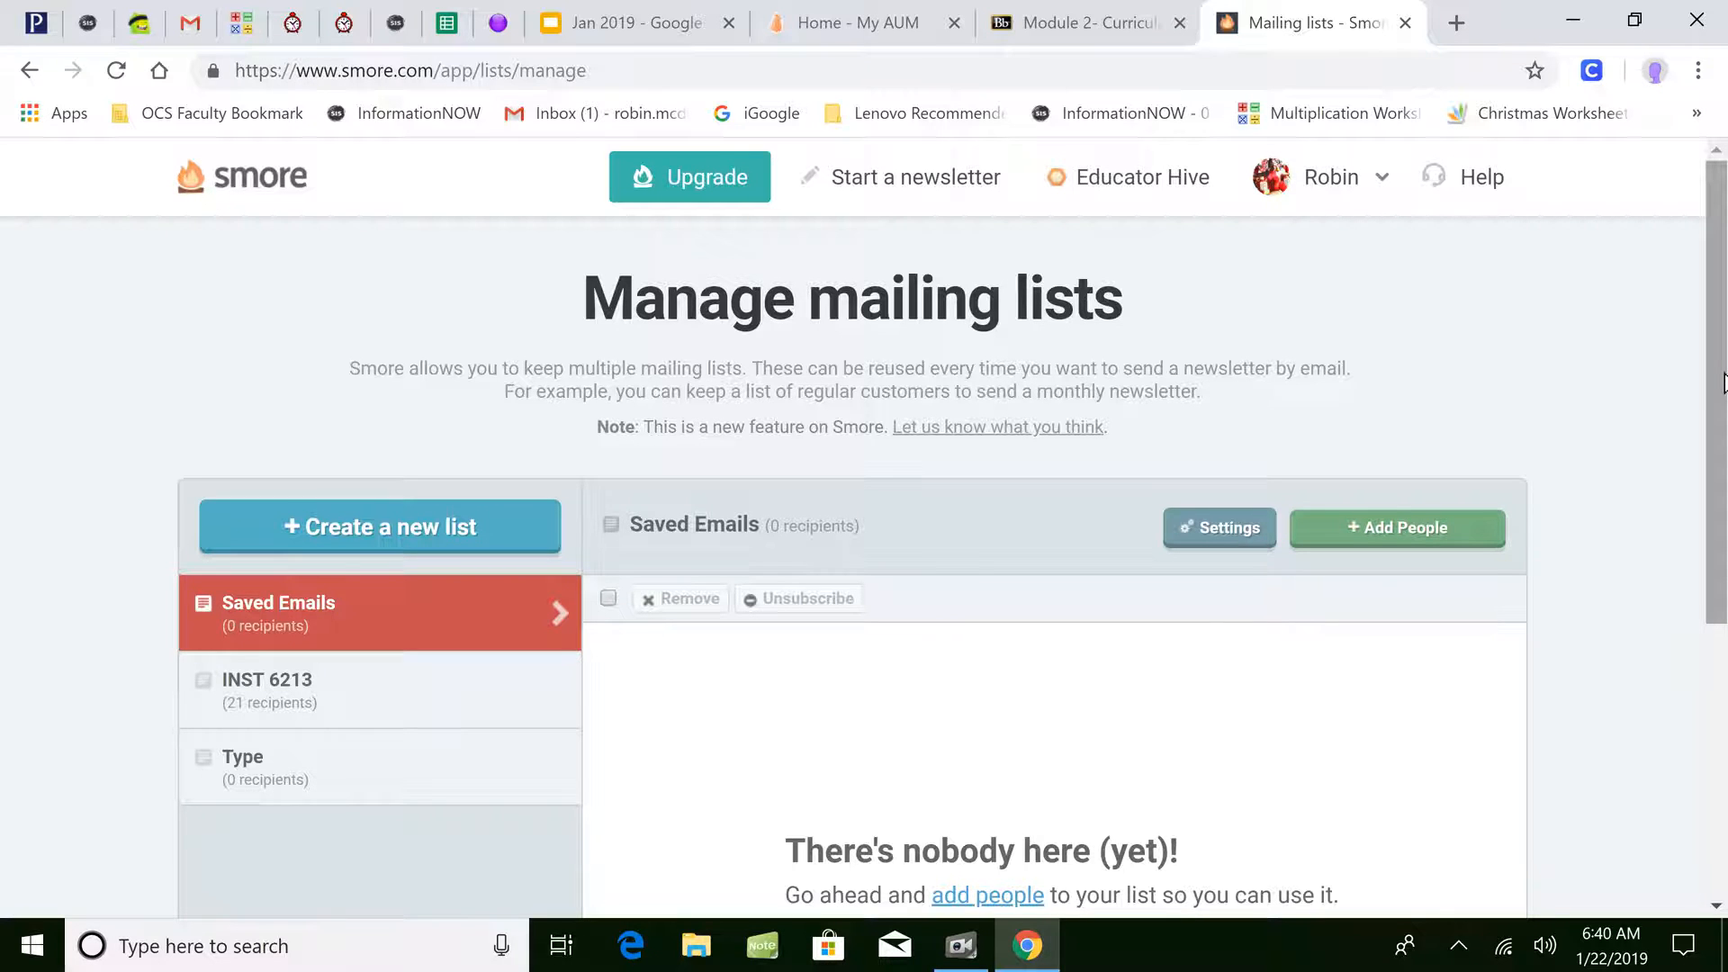
drag(1723, 382, 1719, 439)
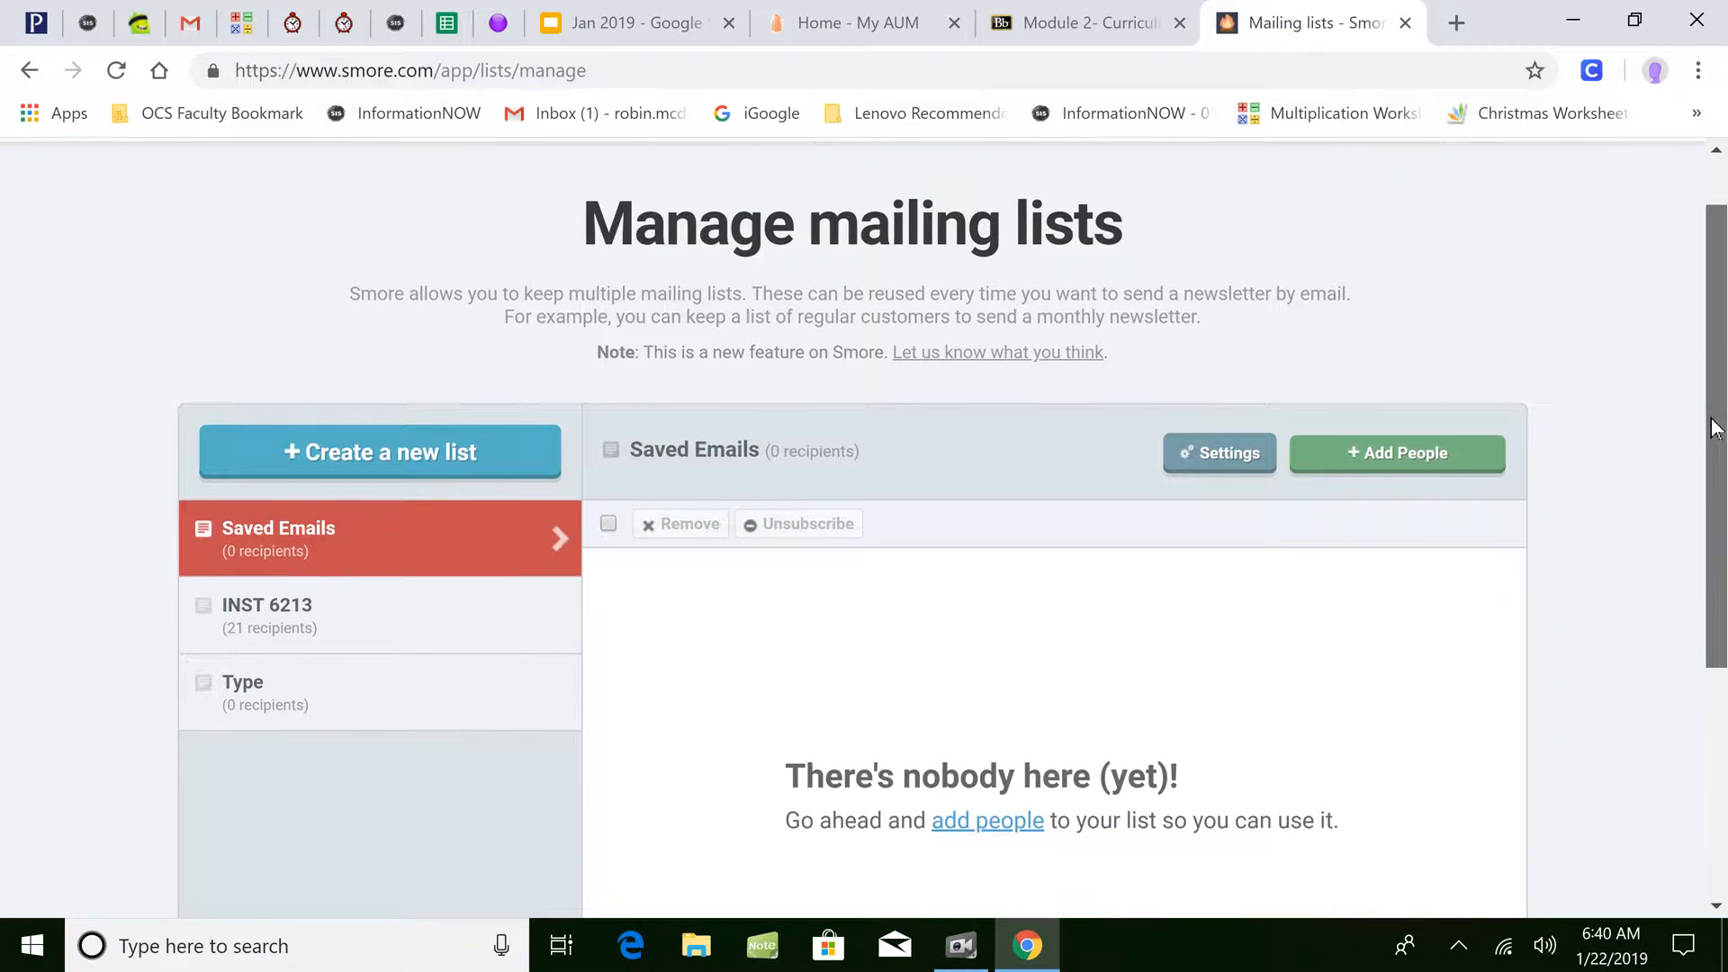
click(289, 616)
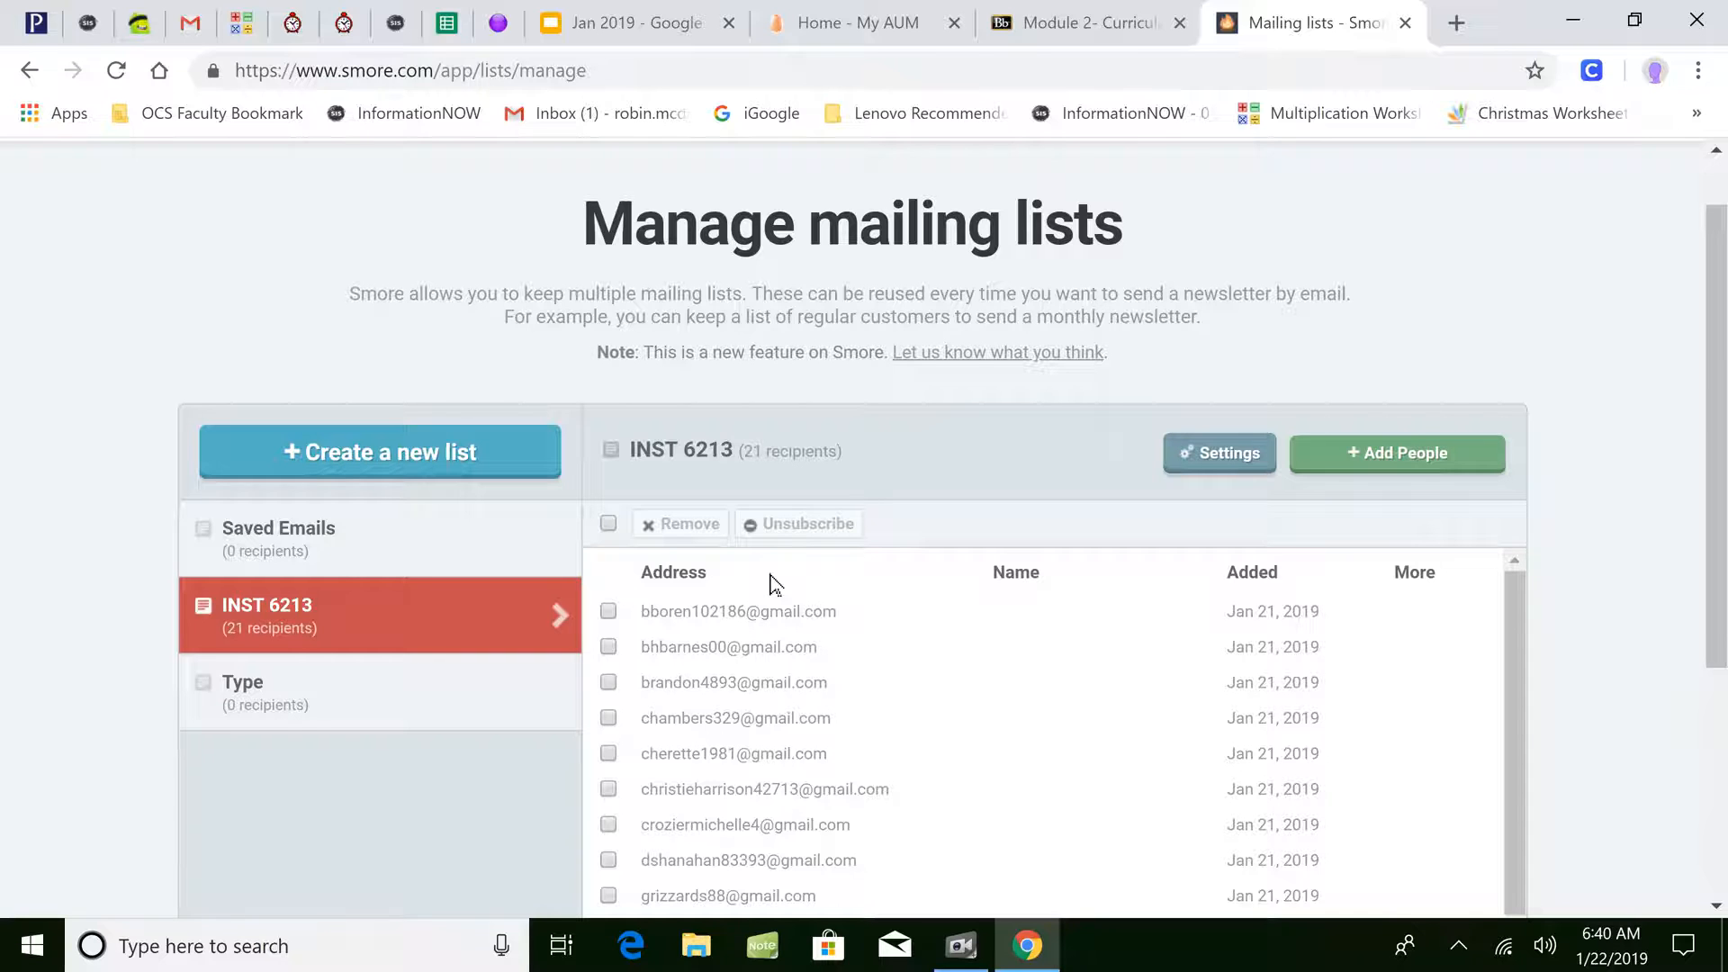
- Create a new mailing list named '2018-2019 4th Grade Class'
click(377, 473)
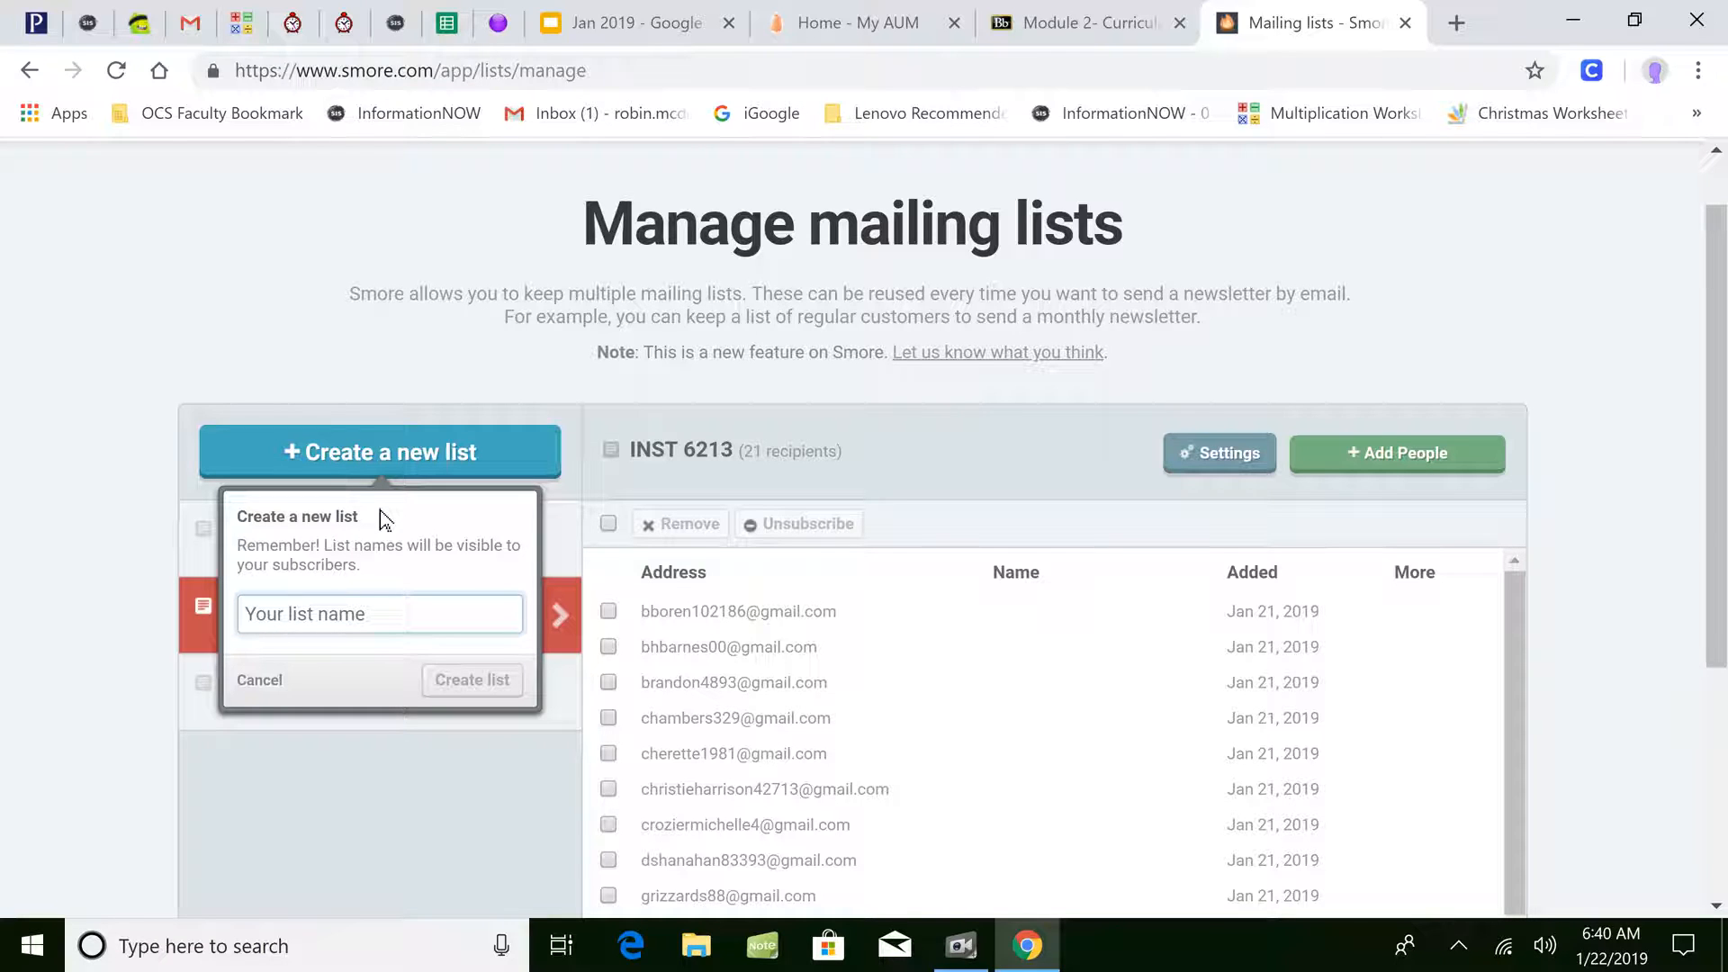
text(20188-2019)
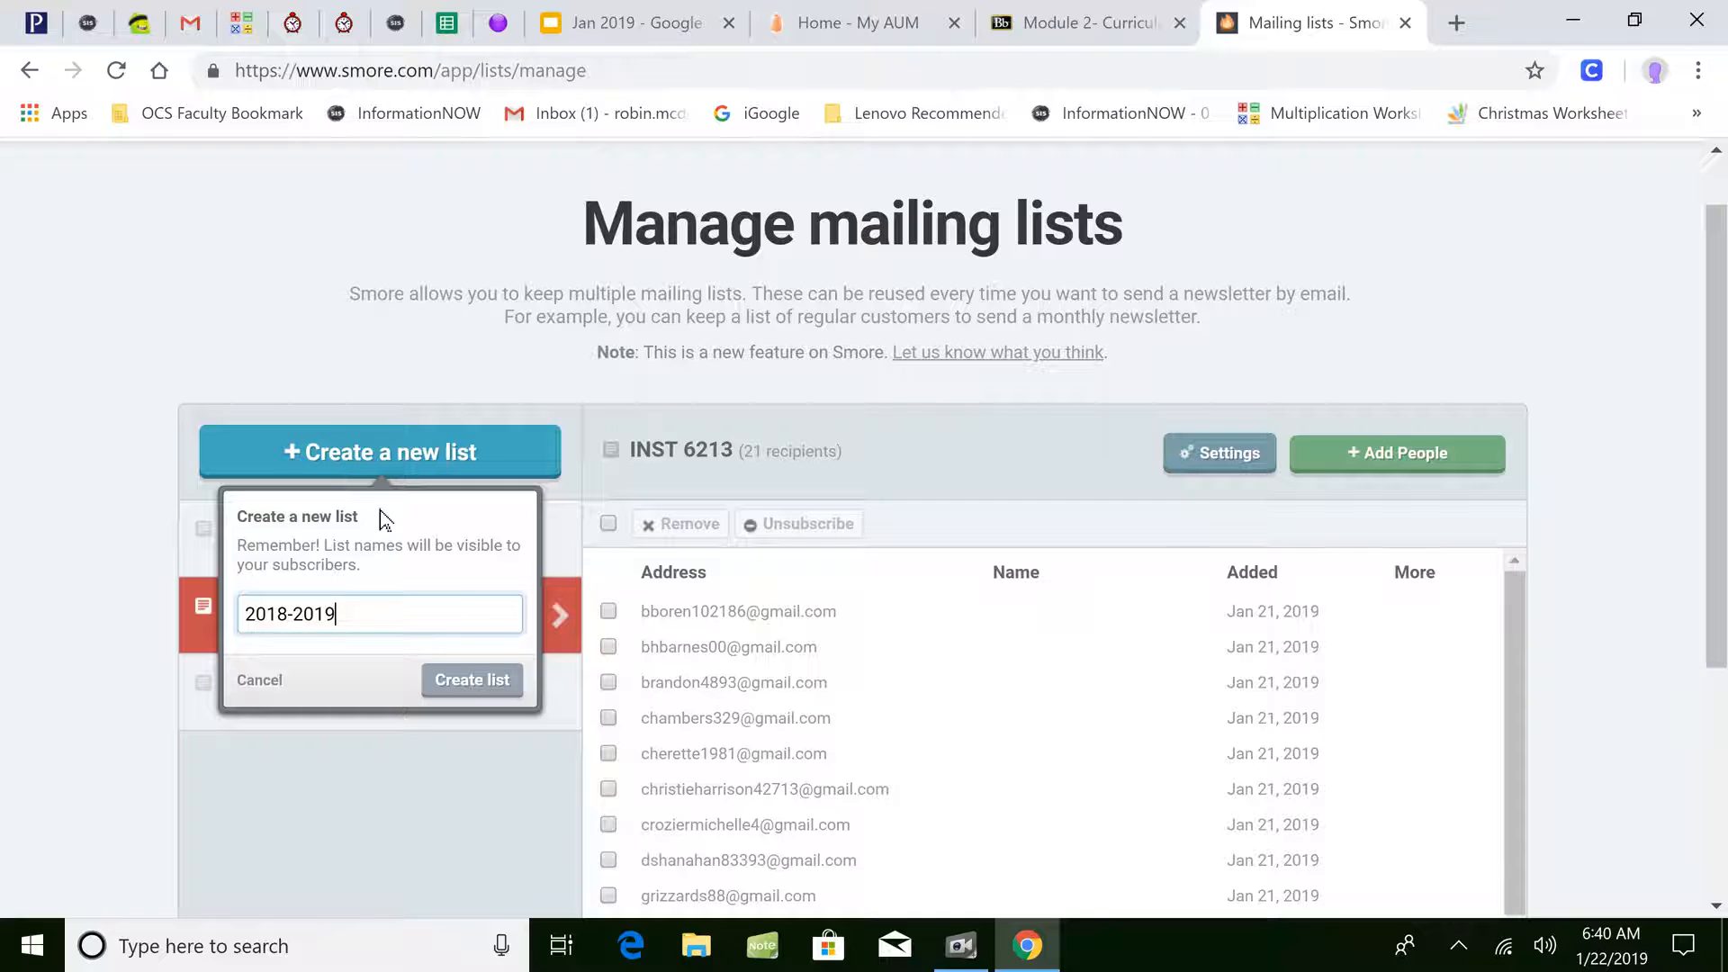
text( 4th Grade Class)
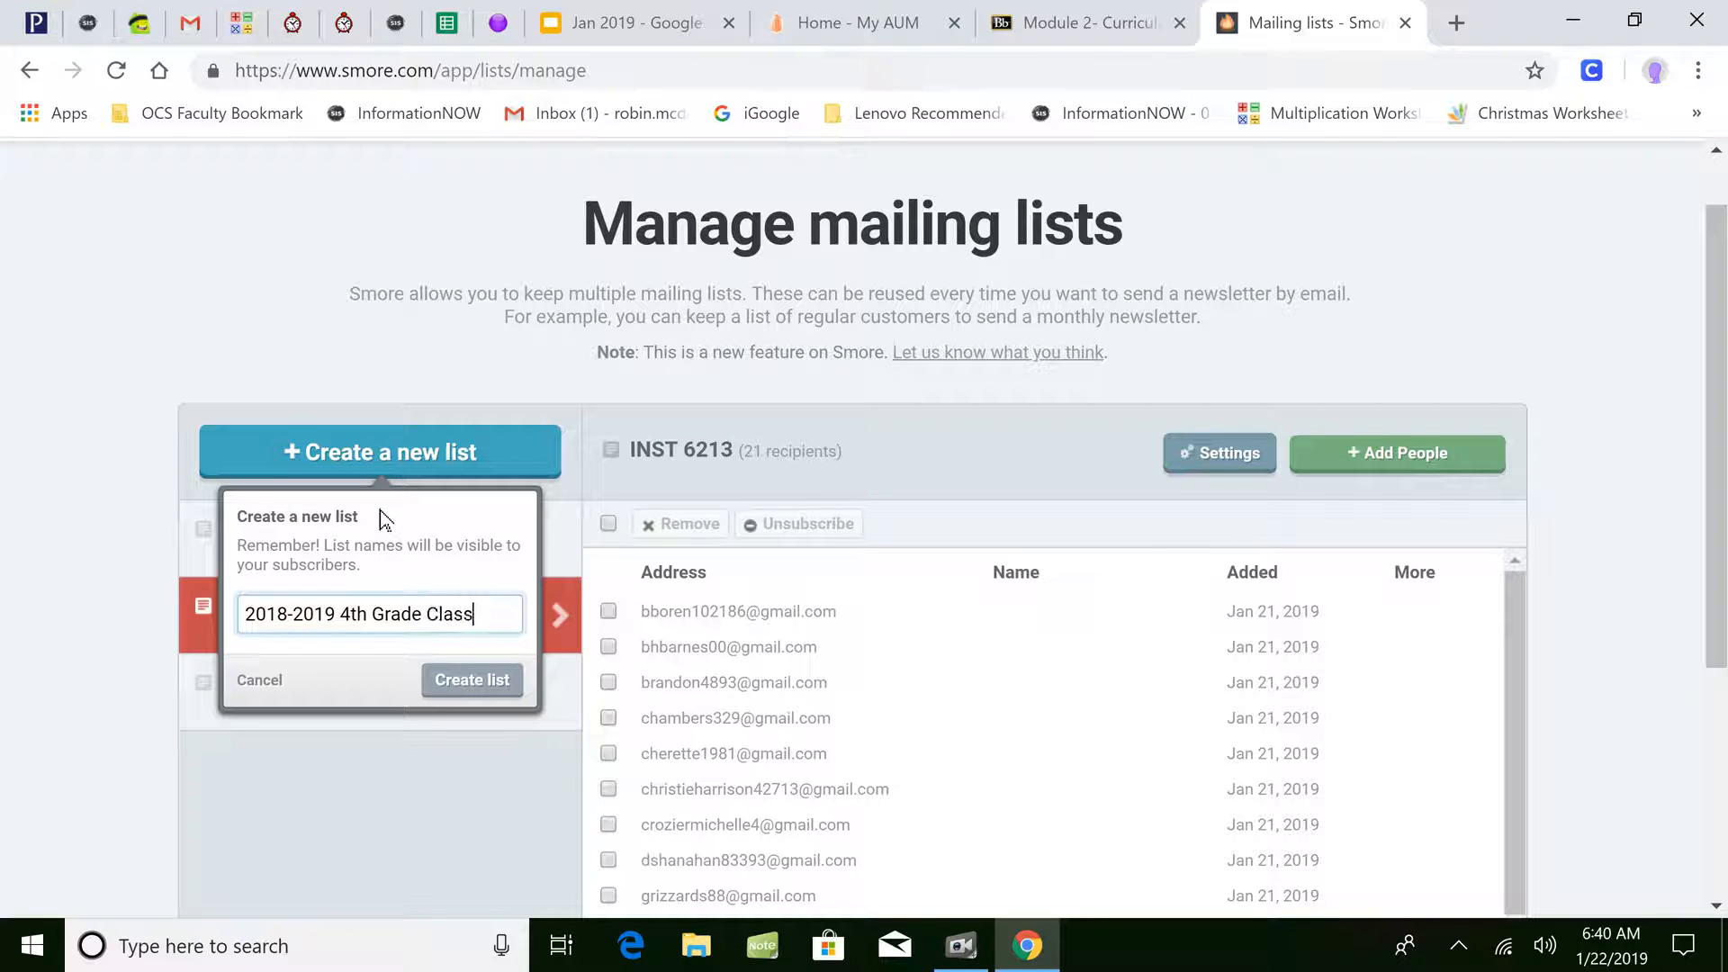
click(497, 686)
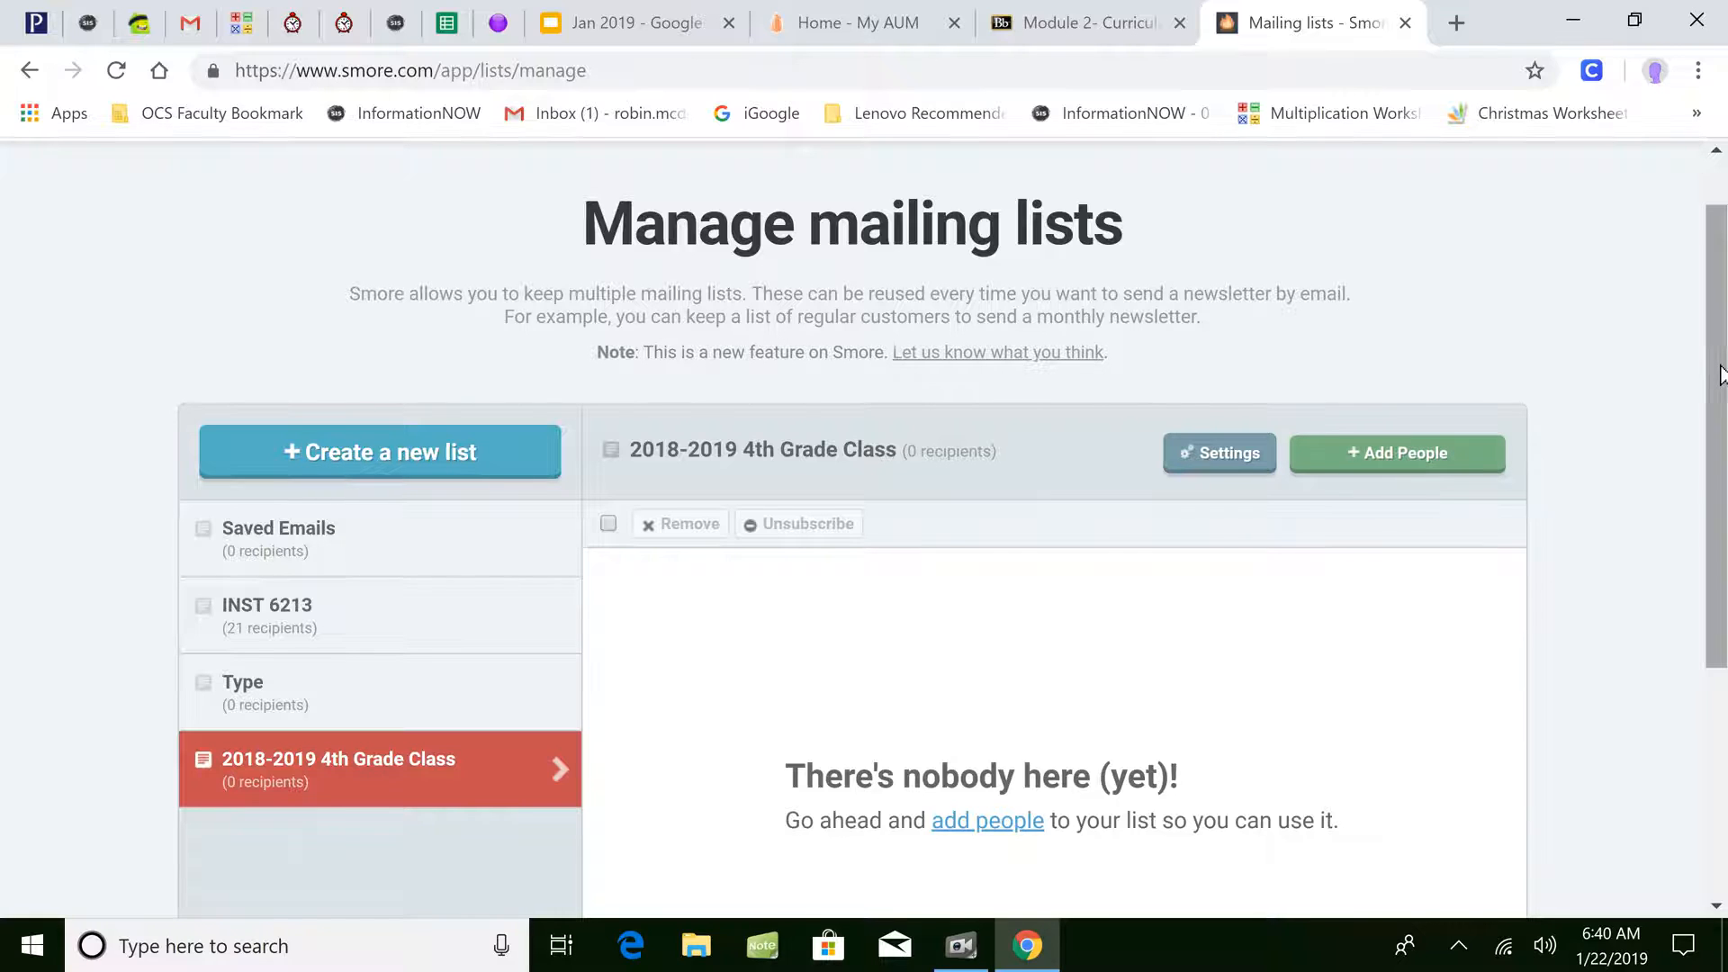
scroll(1719, 389, down, 2)
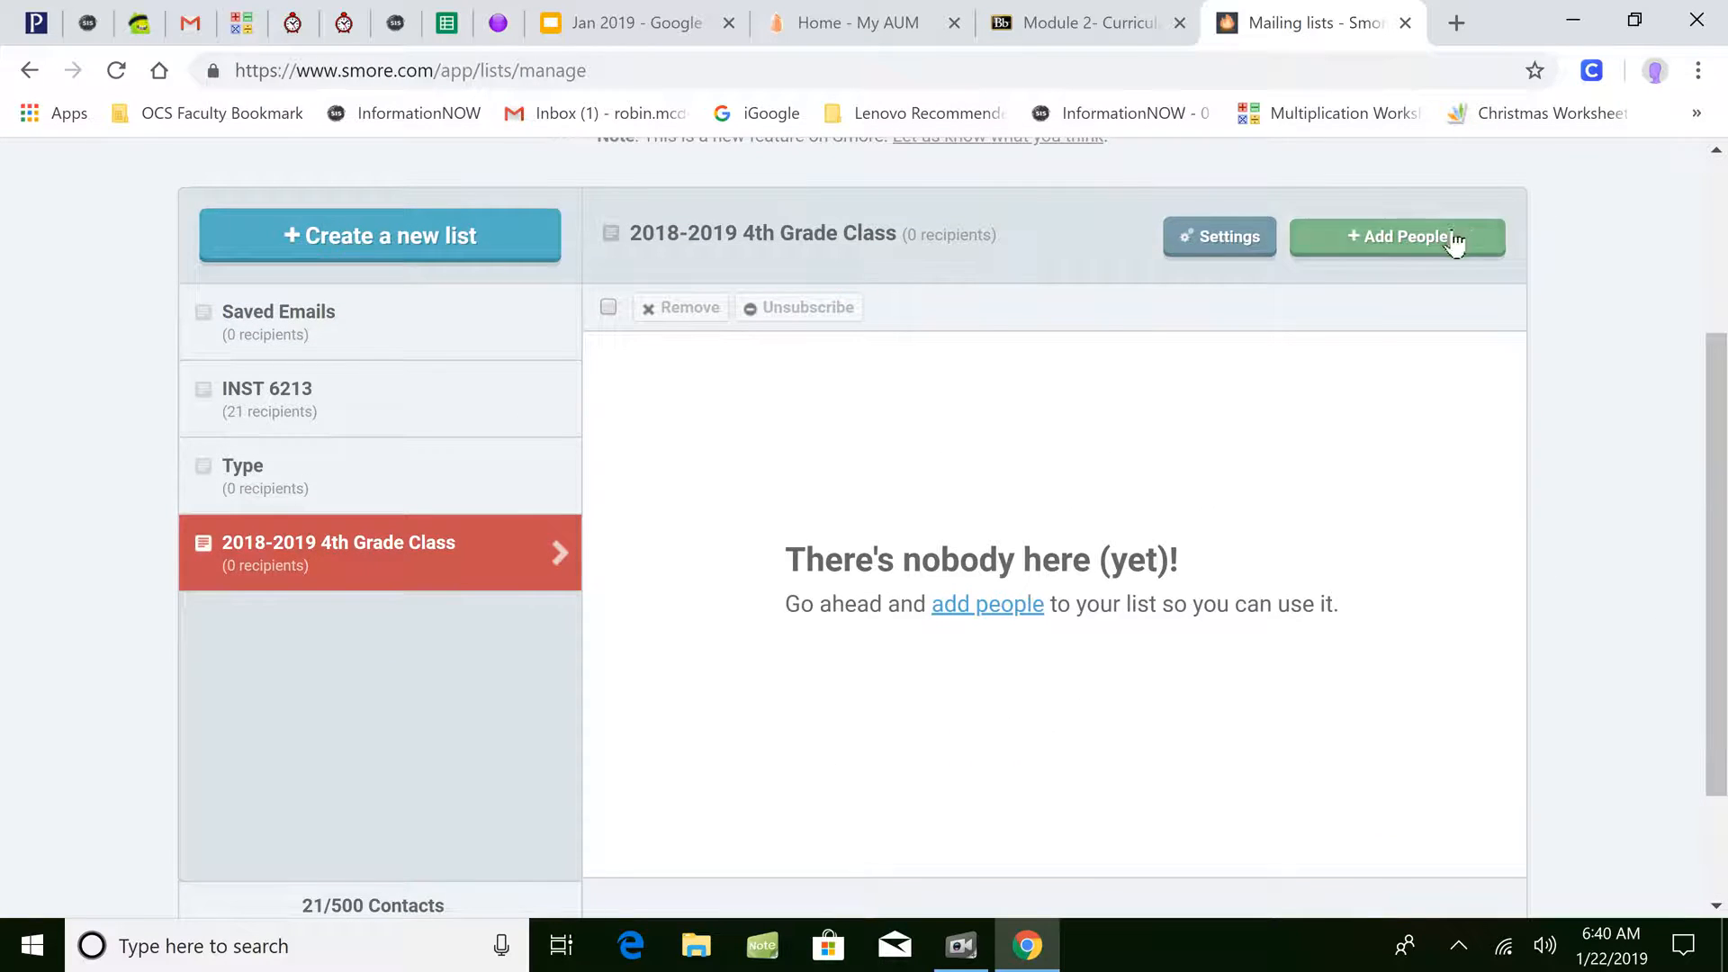
- Add the teacher's e-mail address to the 2018-2019 4th Grade Class list, then return to the dashboard
click(1454, 238)
click(676, 559)
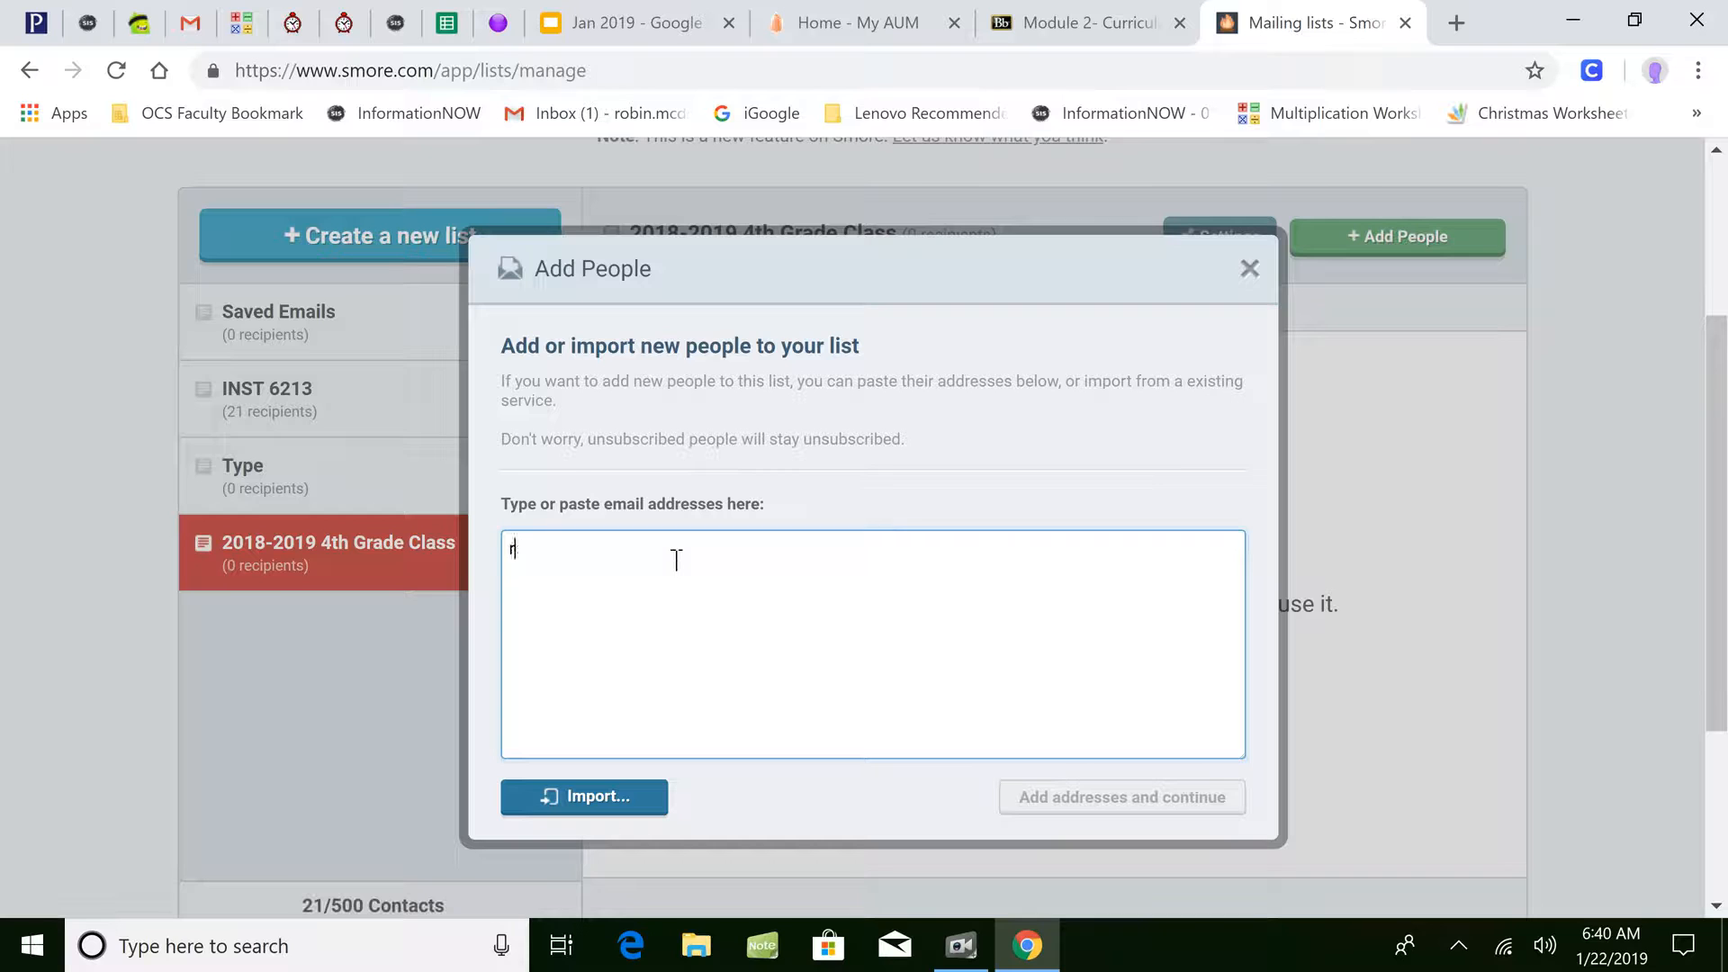
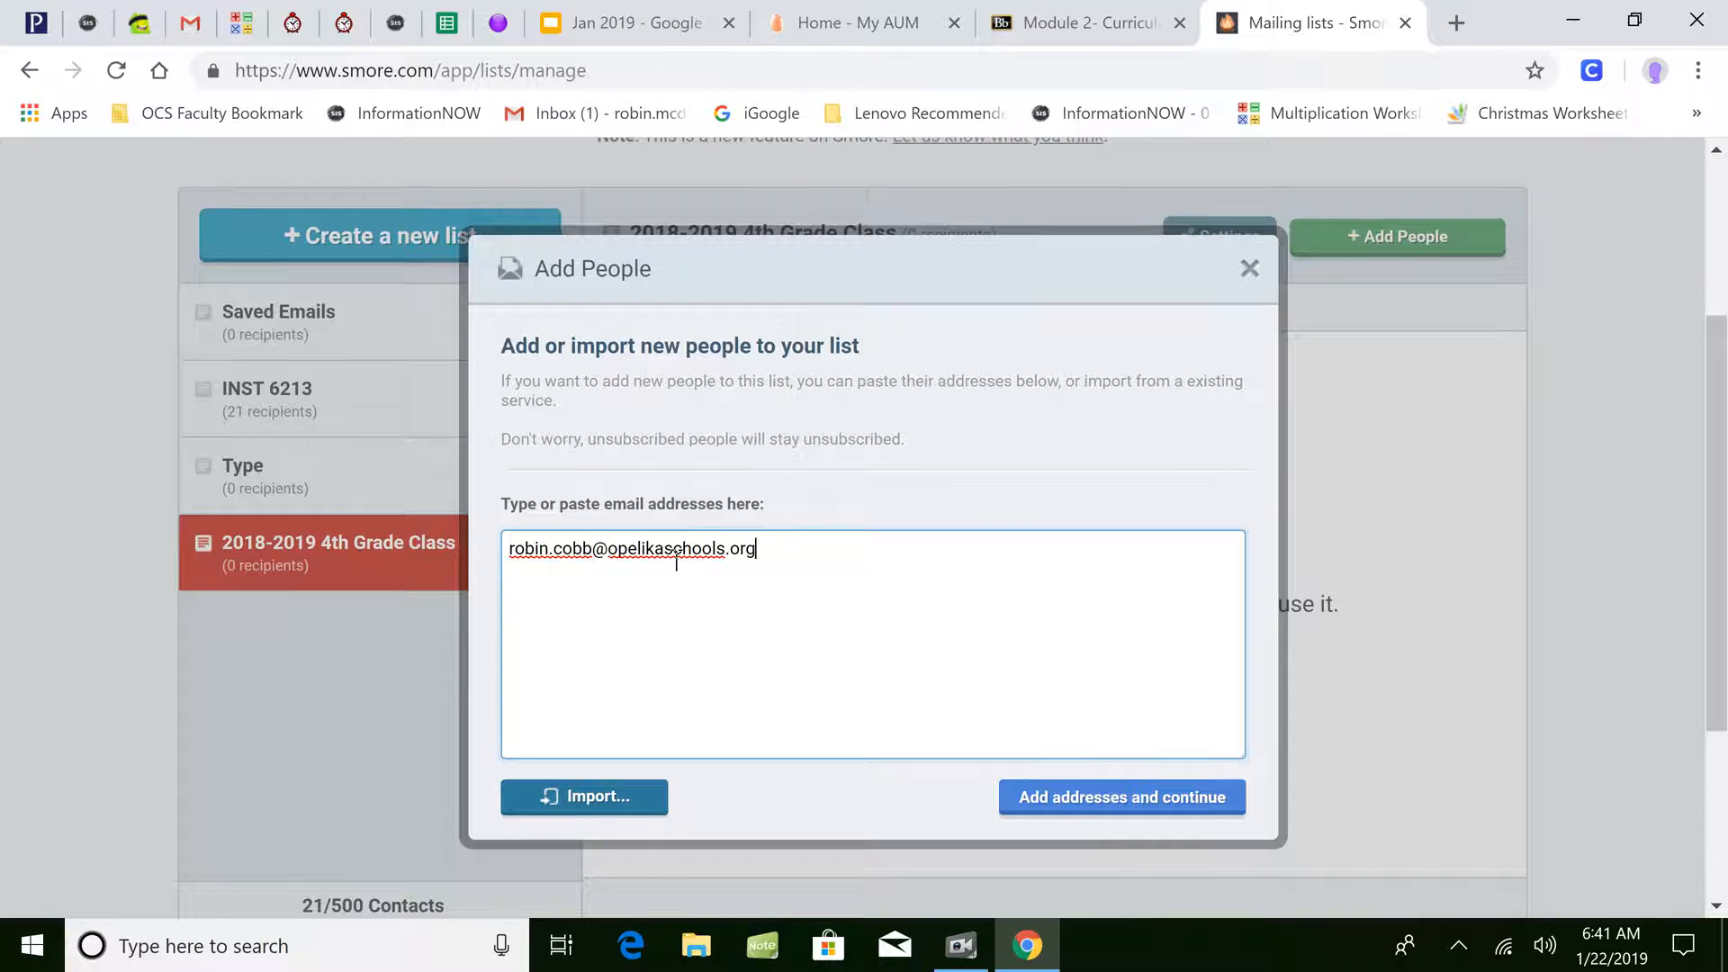
click(1192, 807)
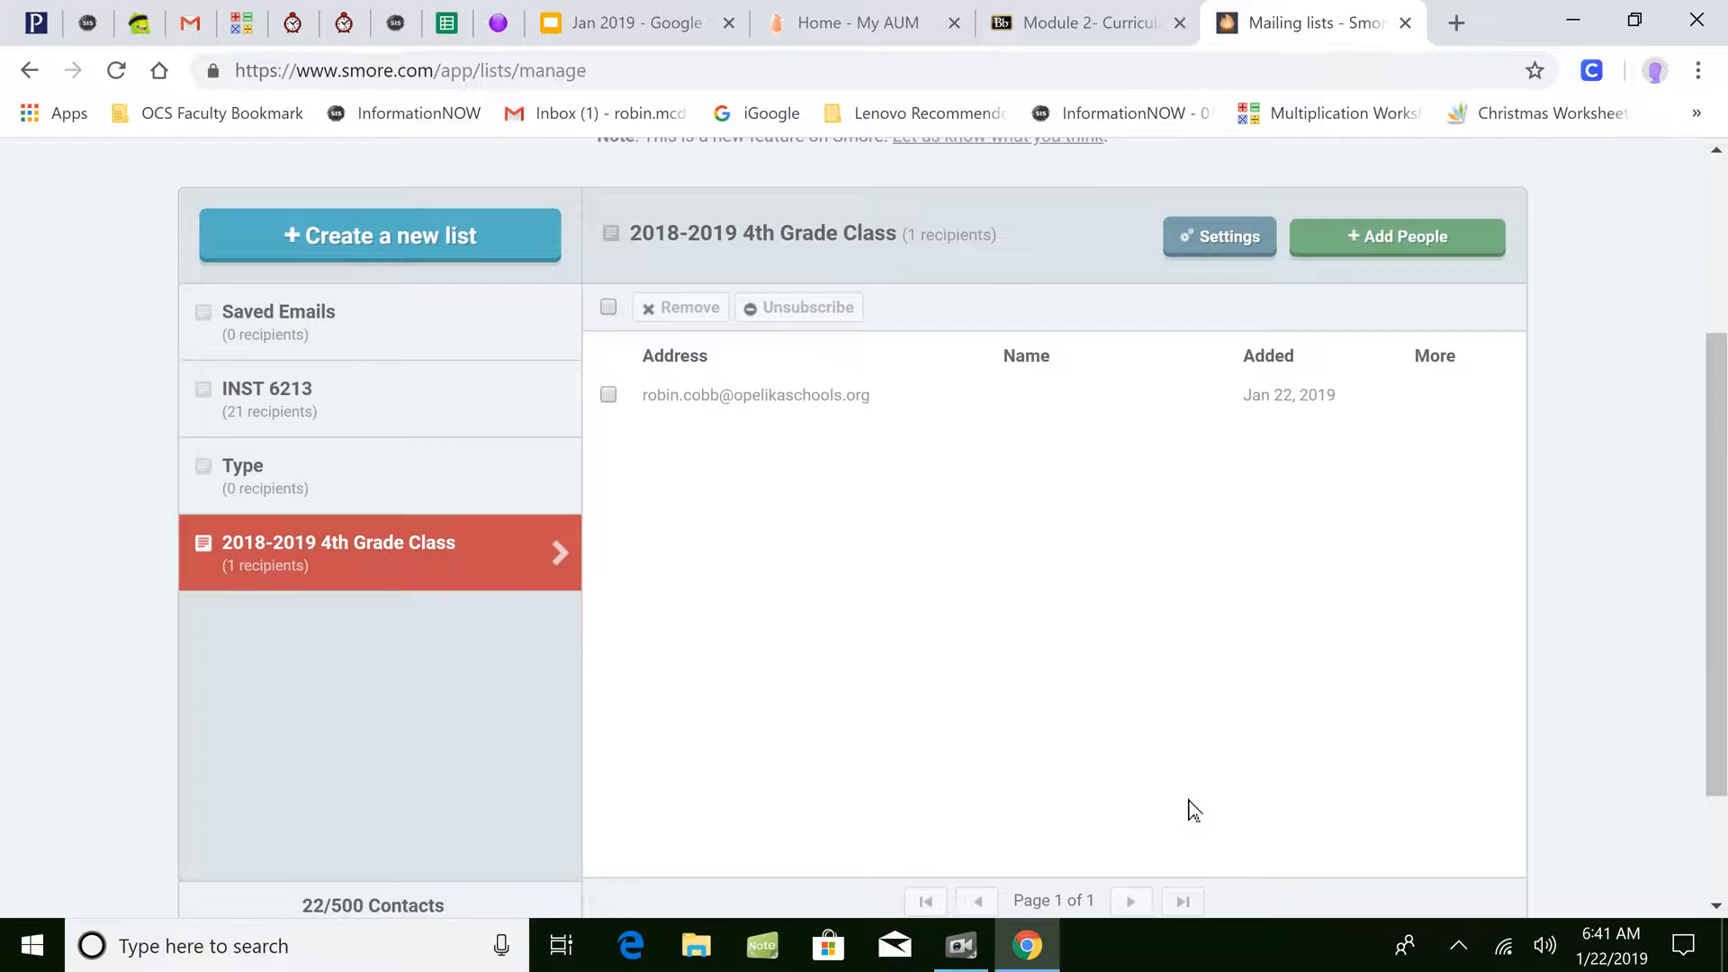
scroll(1709, 558, up, 3)
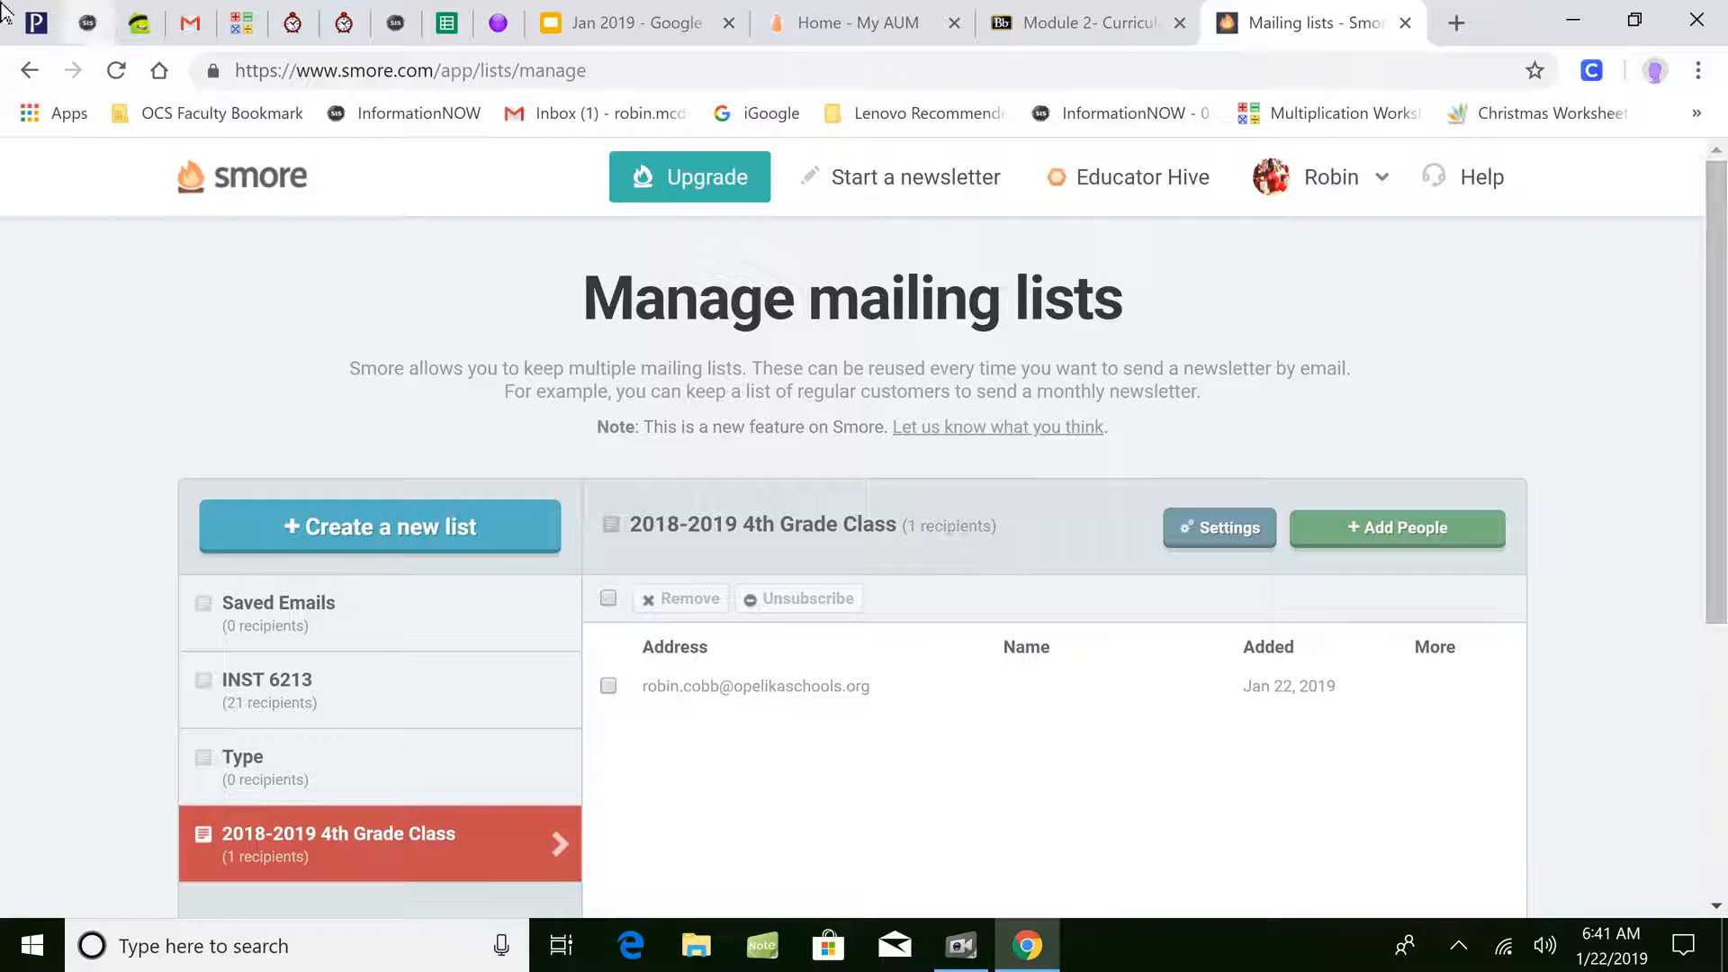
click(233, 176)
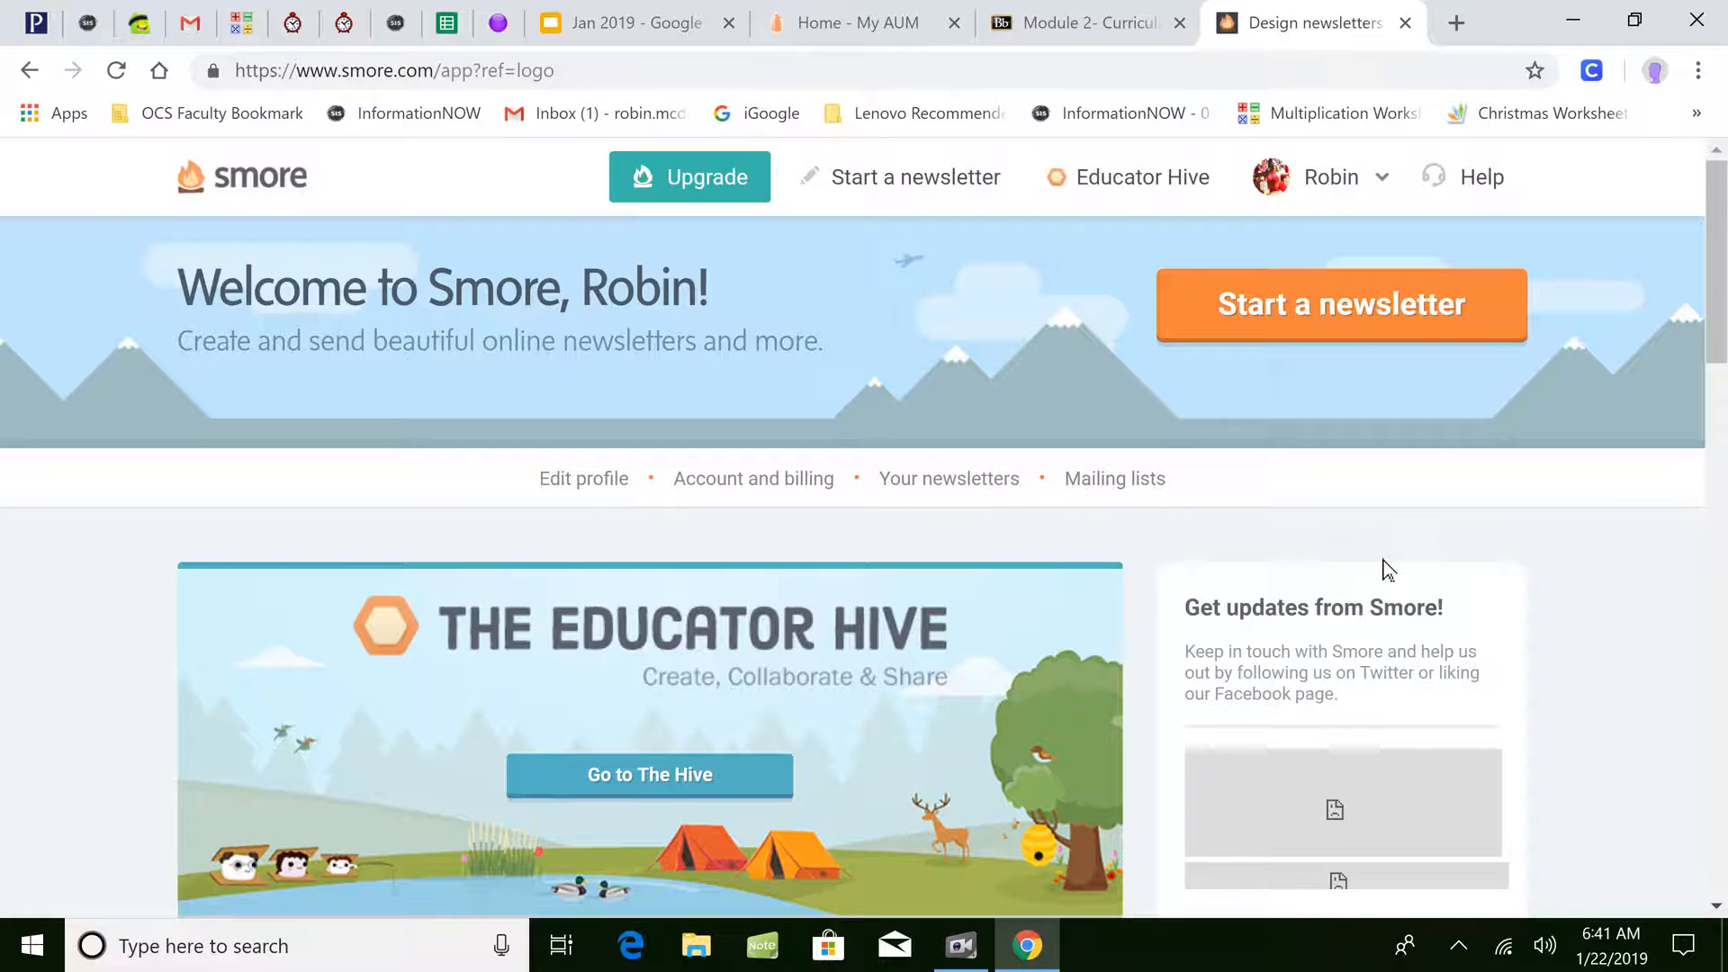
- Open the Journey To Fifth Grade newsletter from the newsletters list
click(911, 494)
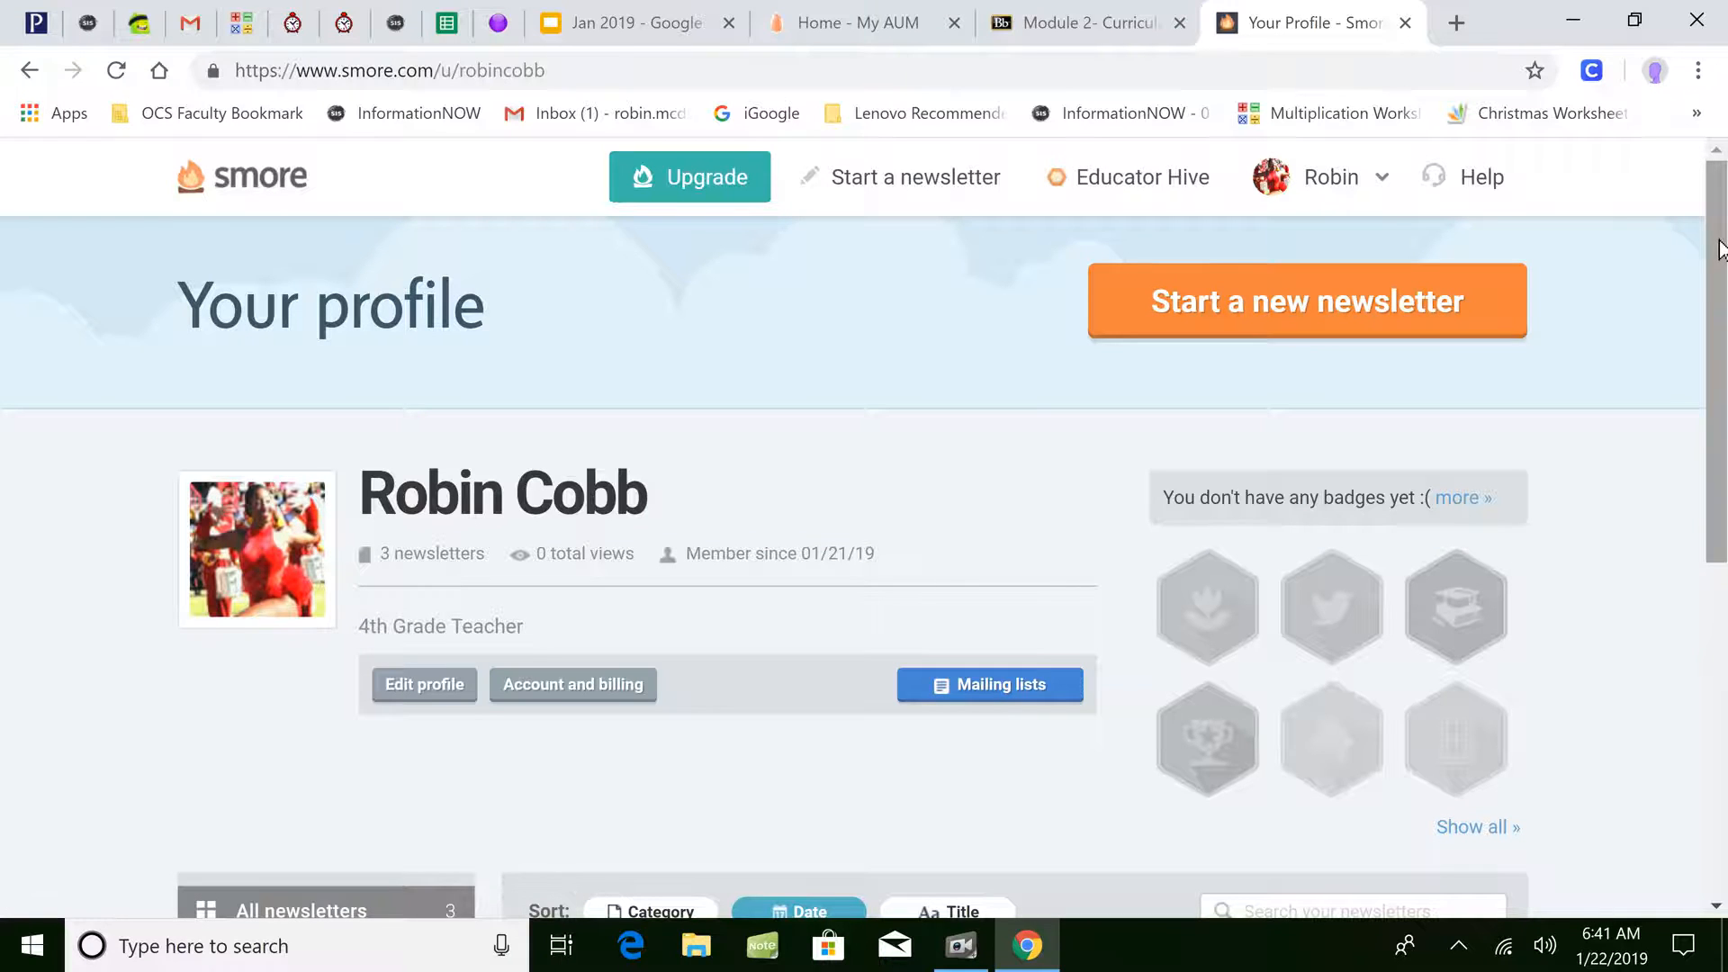
drag(1719, 248, 1682, 586)
mouse_move(1422, 542)
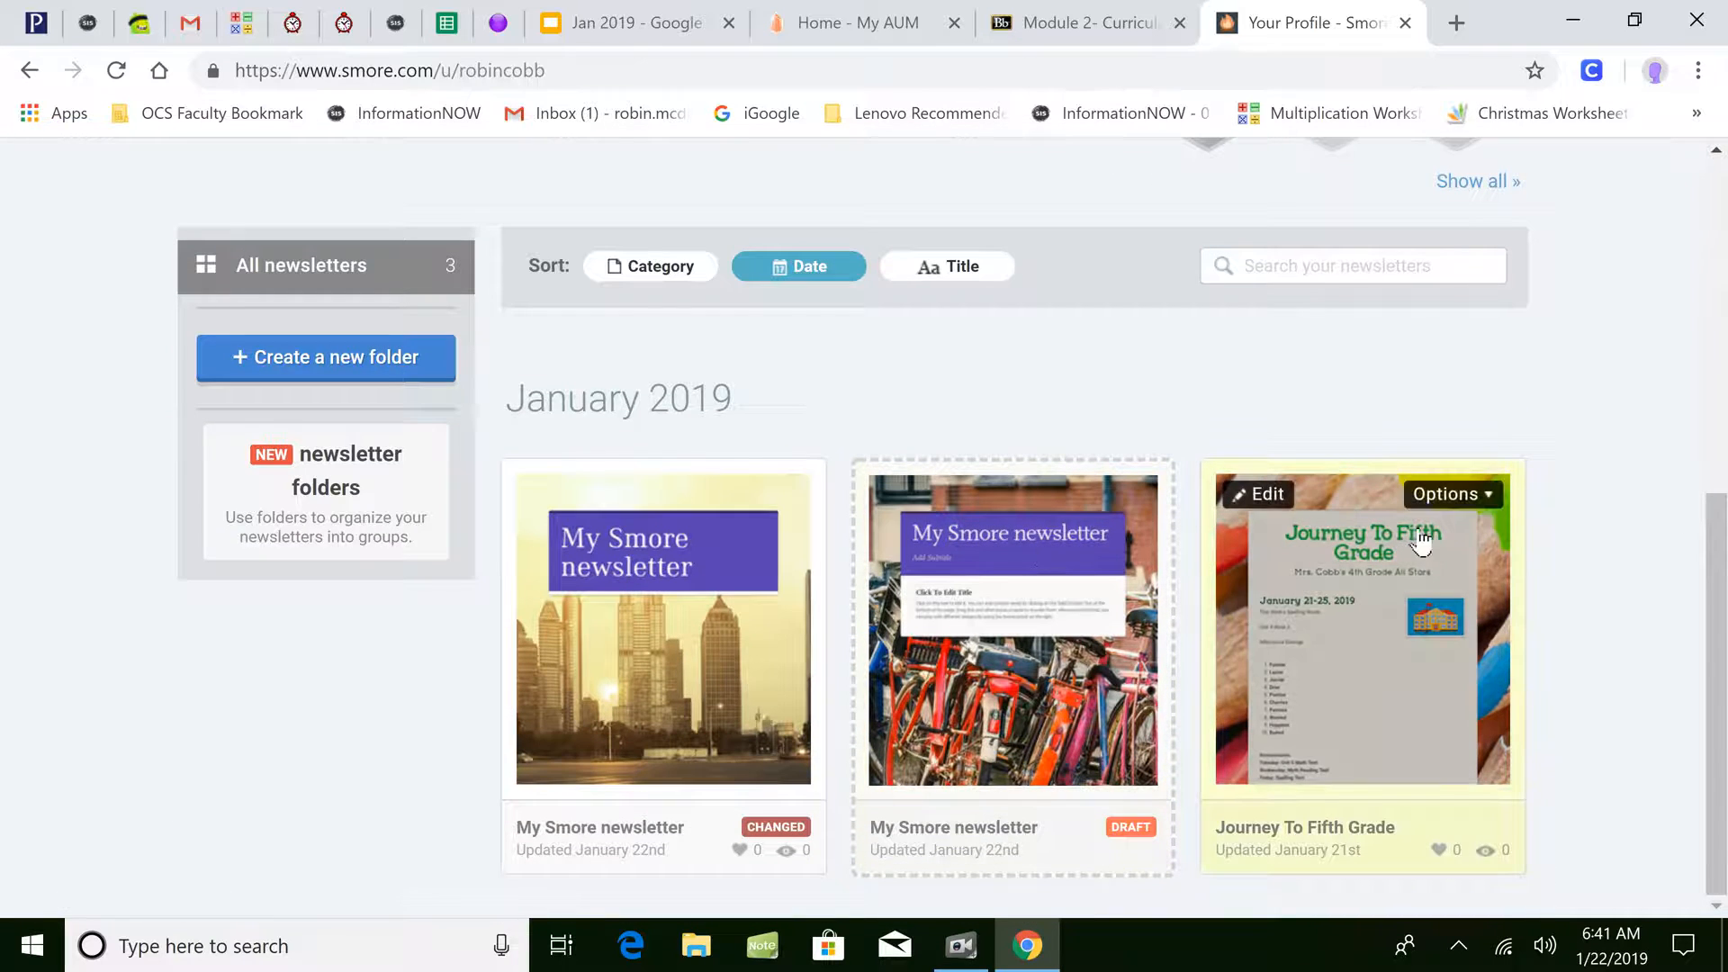
click(1397, 572)
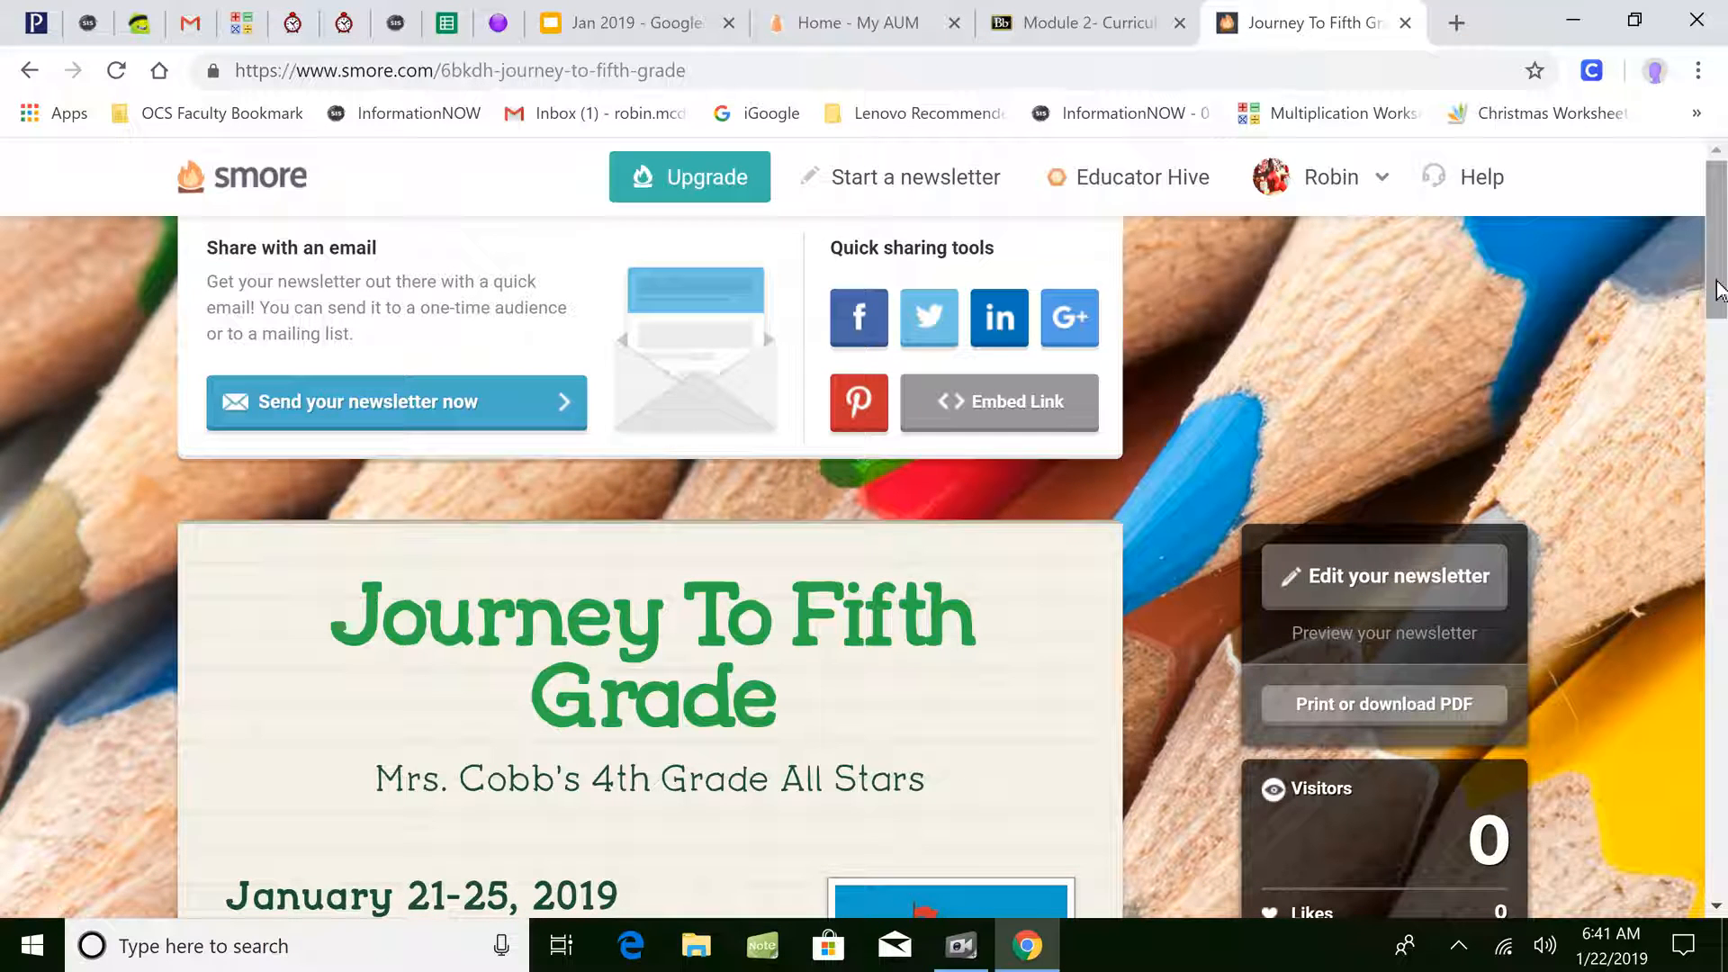
mouse_move(1719, 288)
mouse_down()
mouse_move(1667, 547)
mouse_move(1657, 846)
mouse_move(1715, 723)
mouse_move(1724, 280)
mouse_up()
- Go back to Your newsletters and try starting a new newsletter, hitting the out-of-credits notice
click(247, 201)
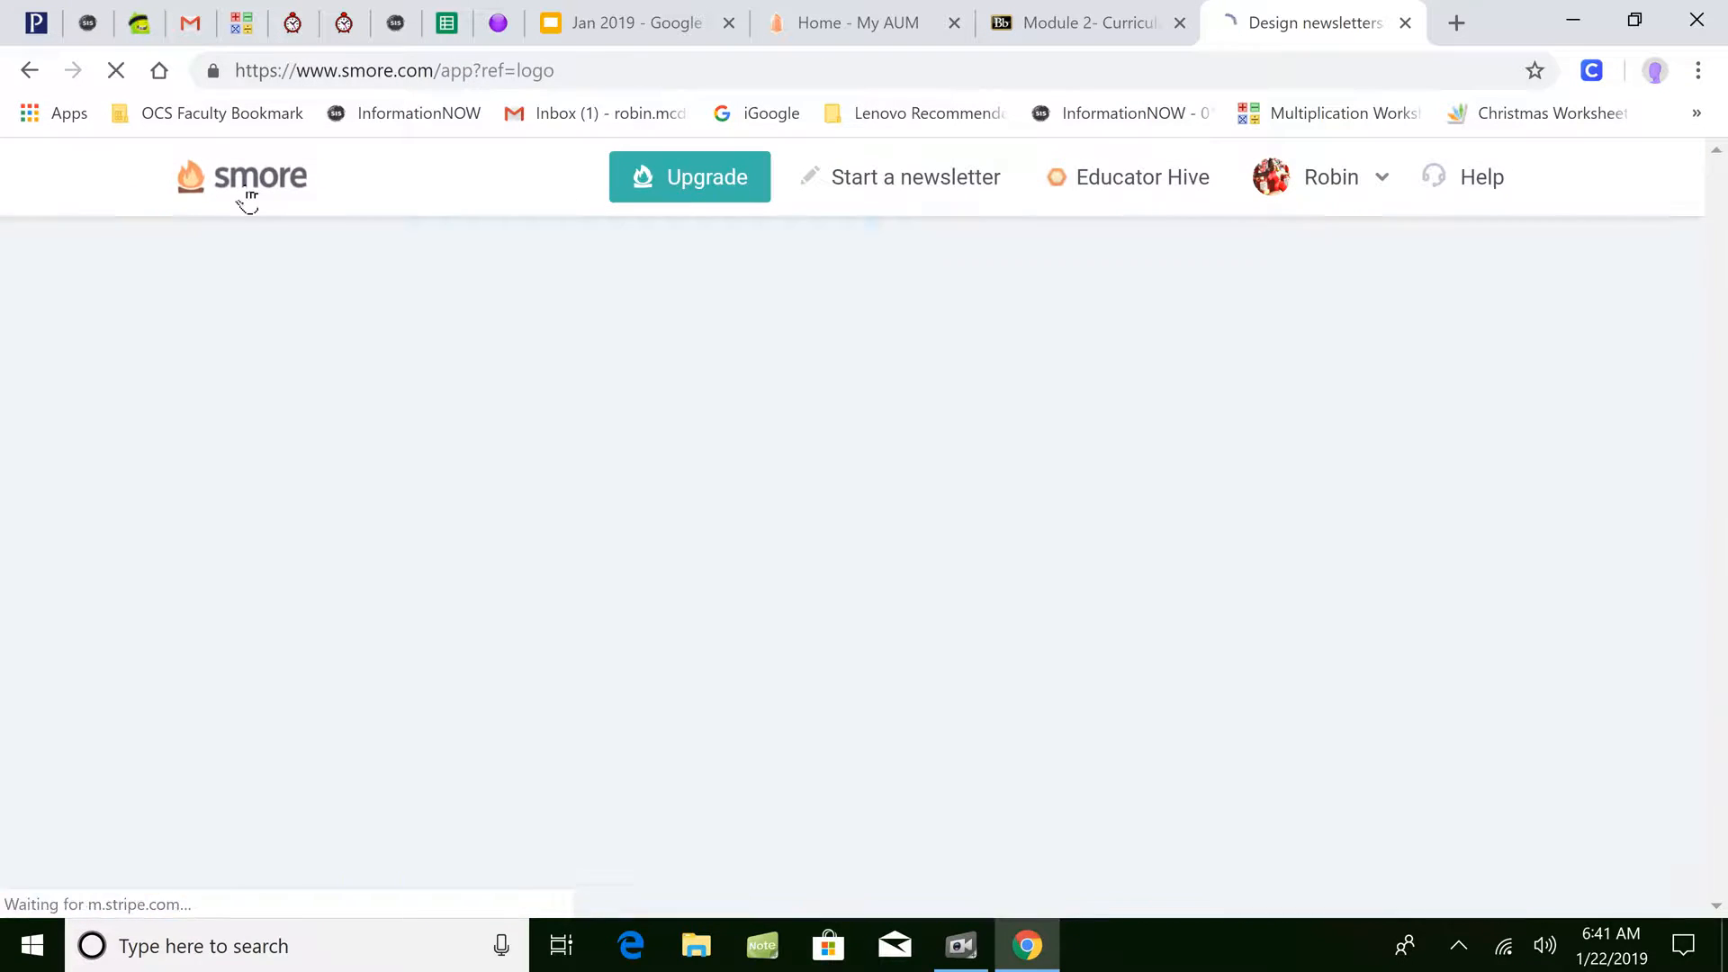
click(954, 486)
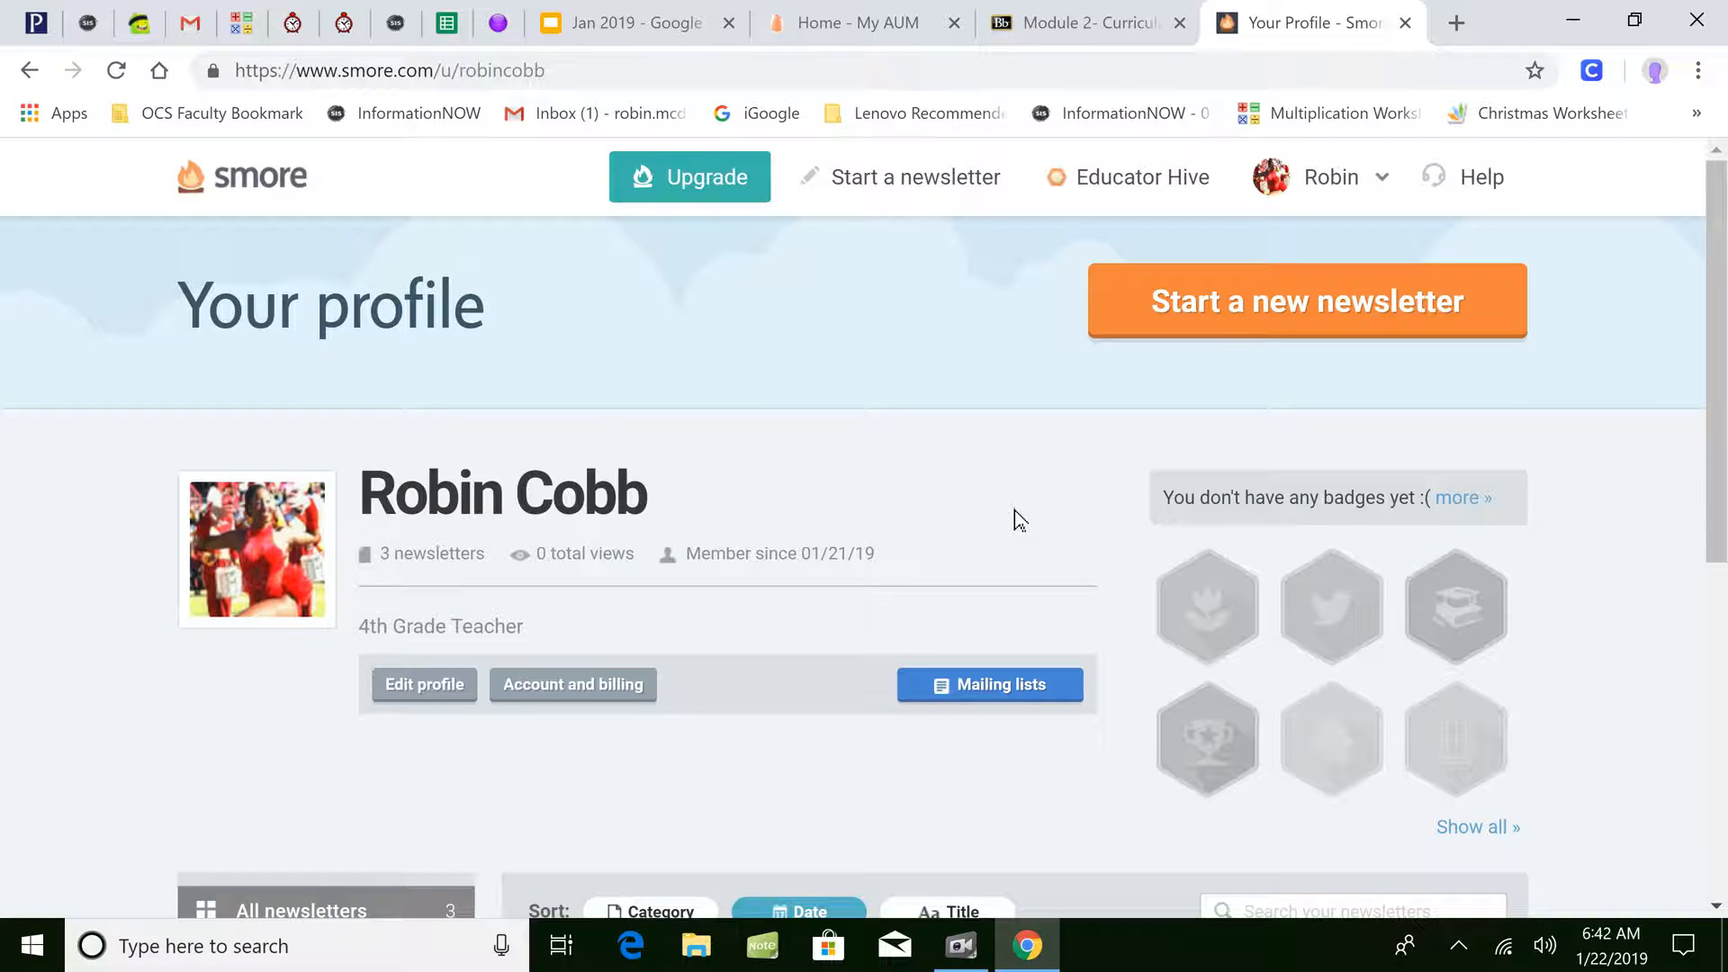
click(1242, 320)
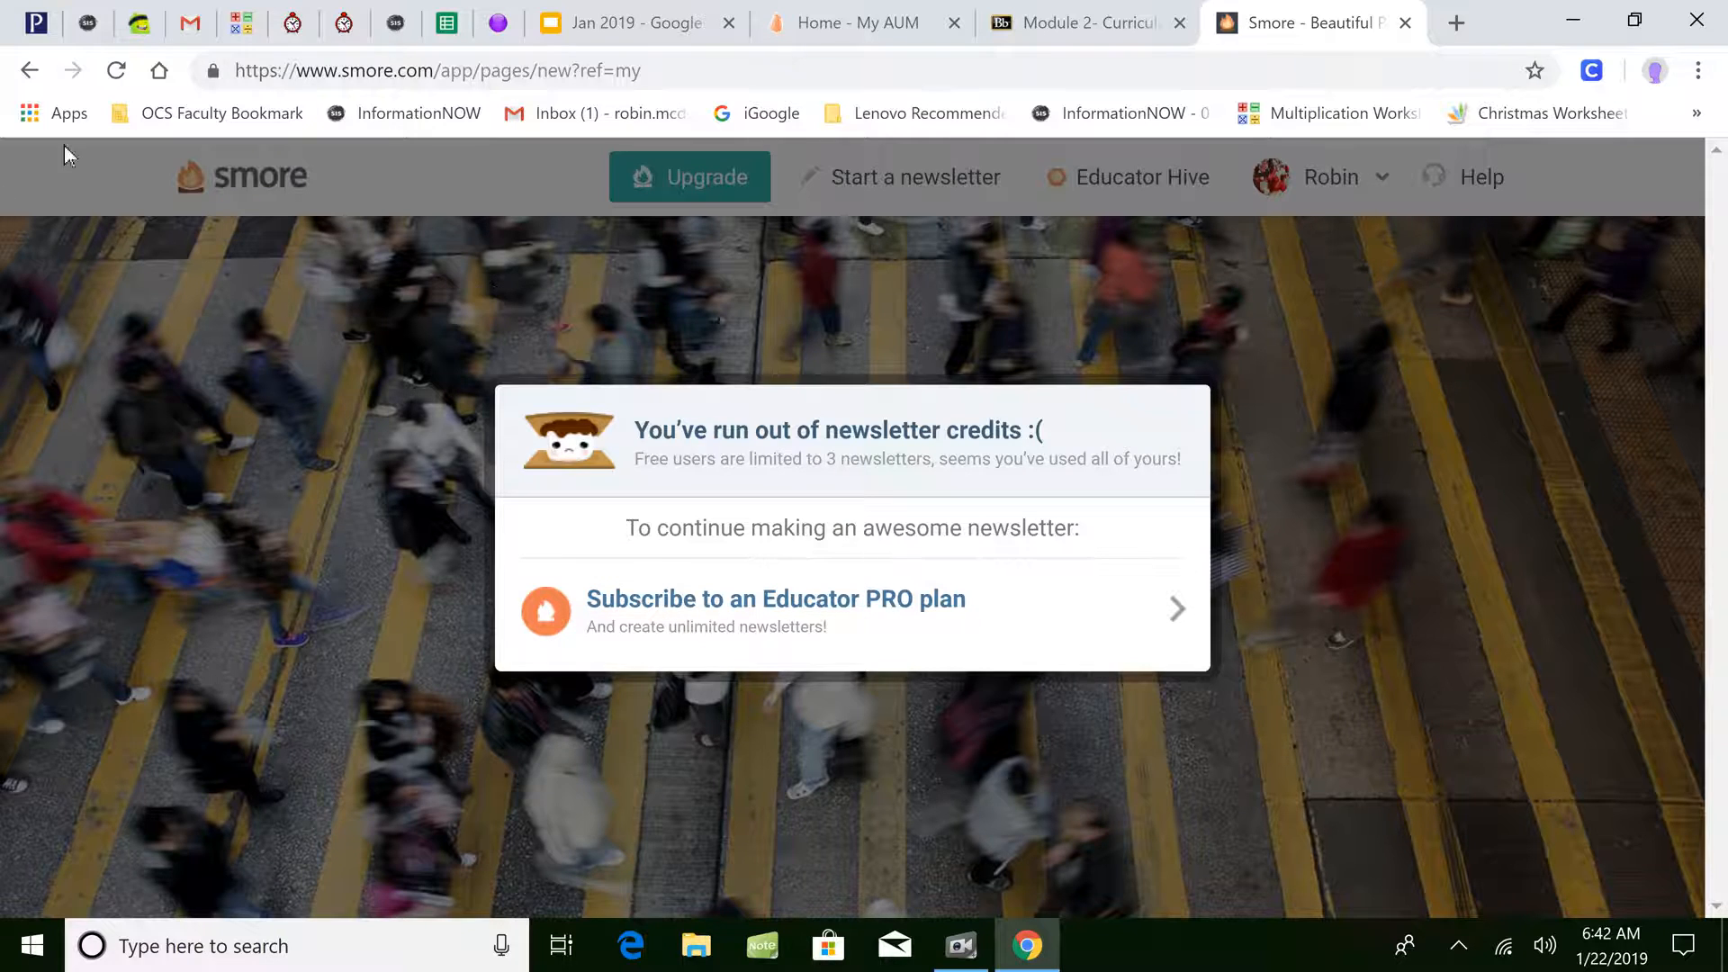
- Go back from the notice to Your newsletters and scroll to the three newsletter cards
click(36, 83)
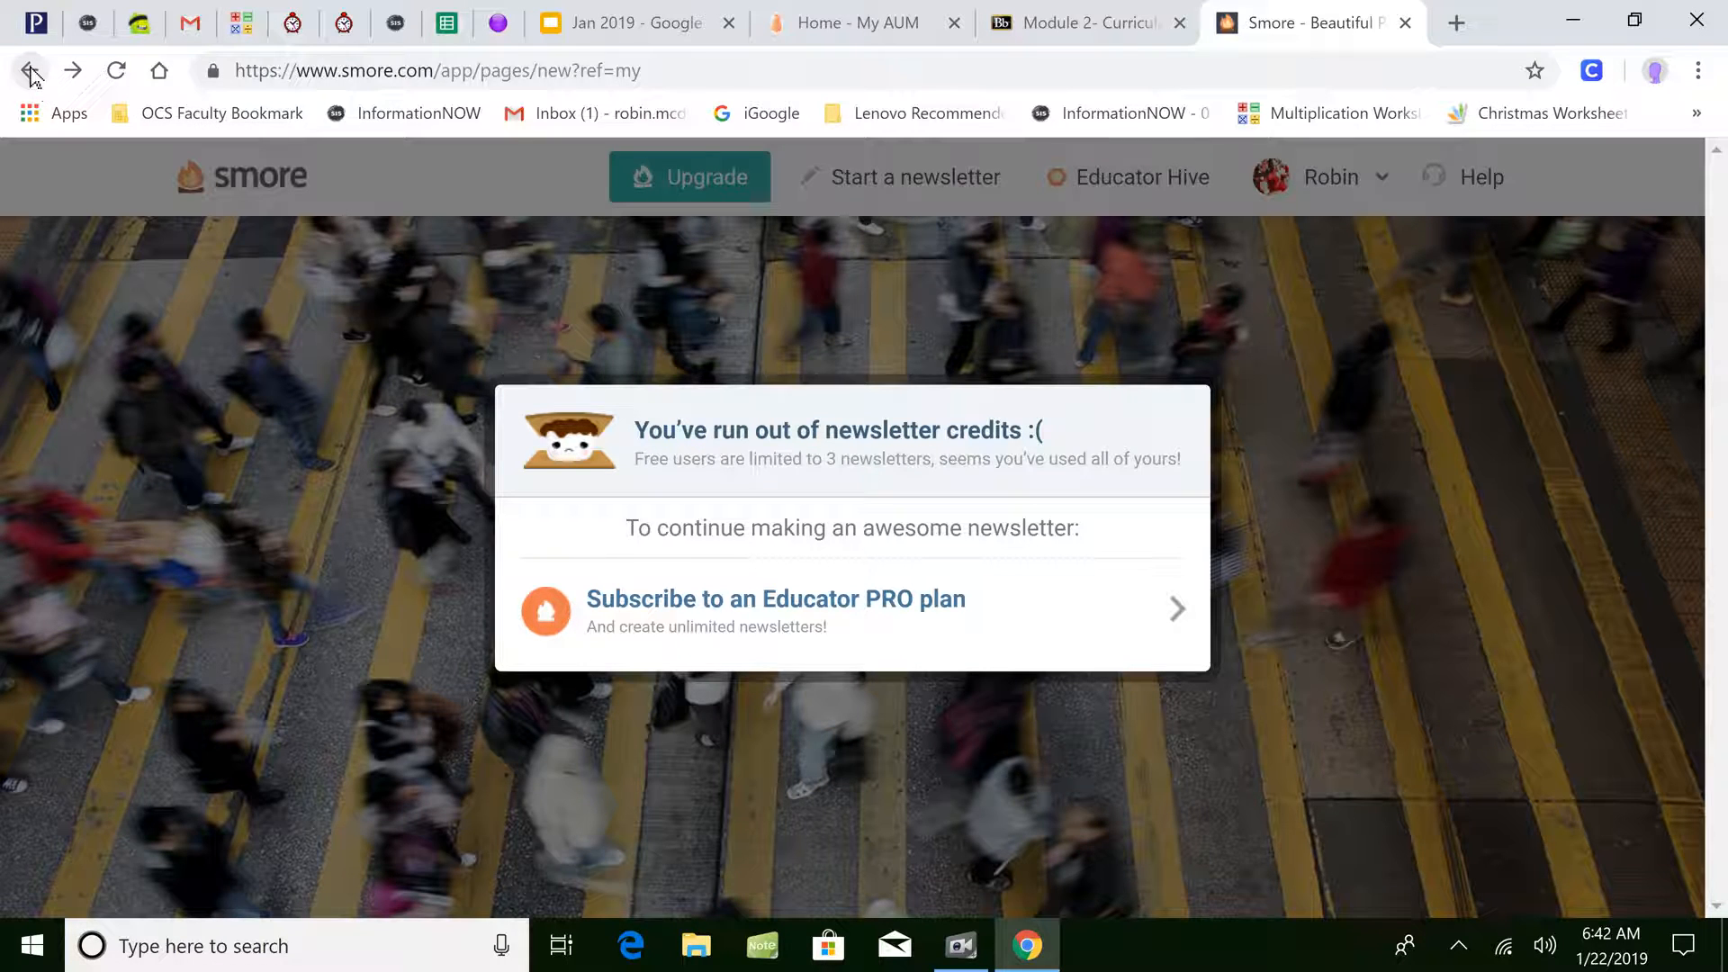
click(31, 72)
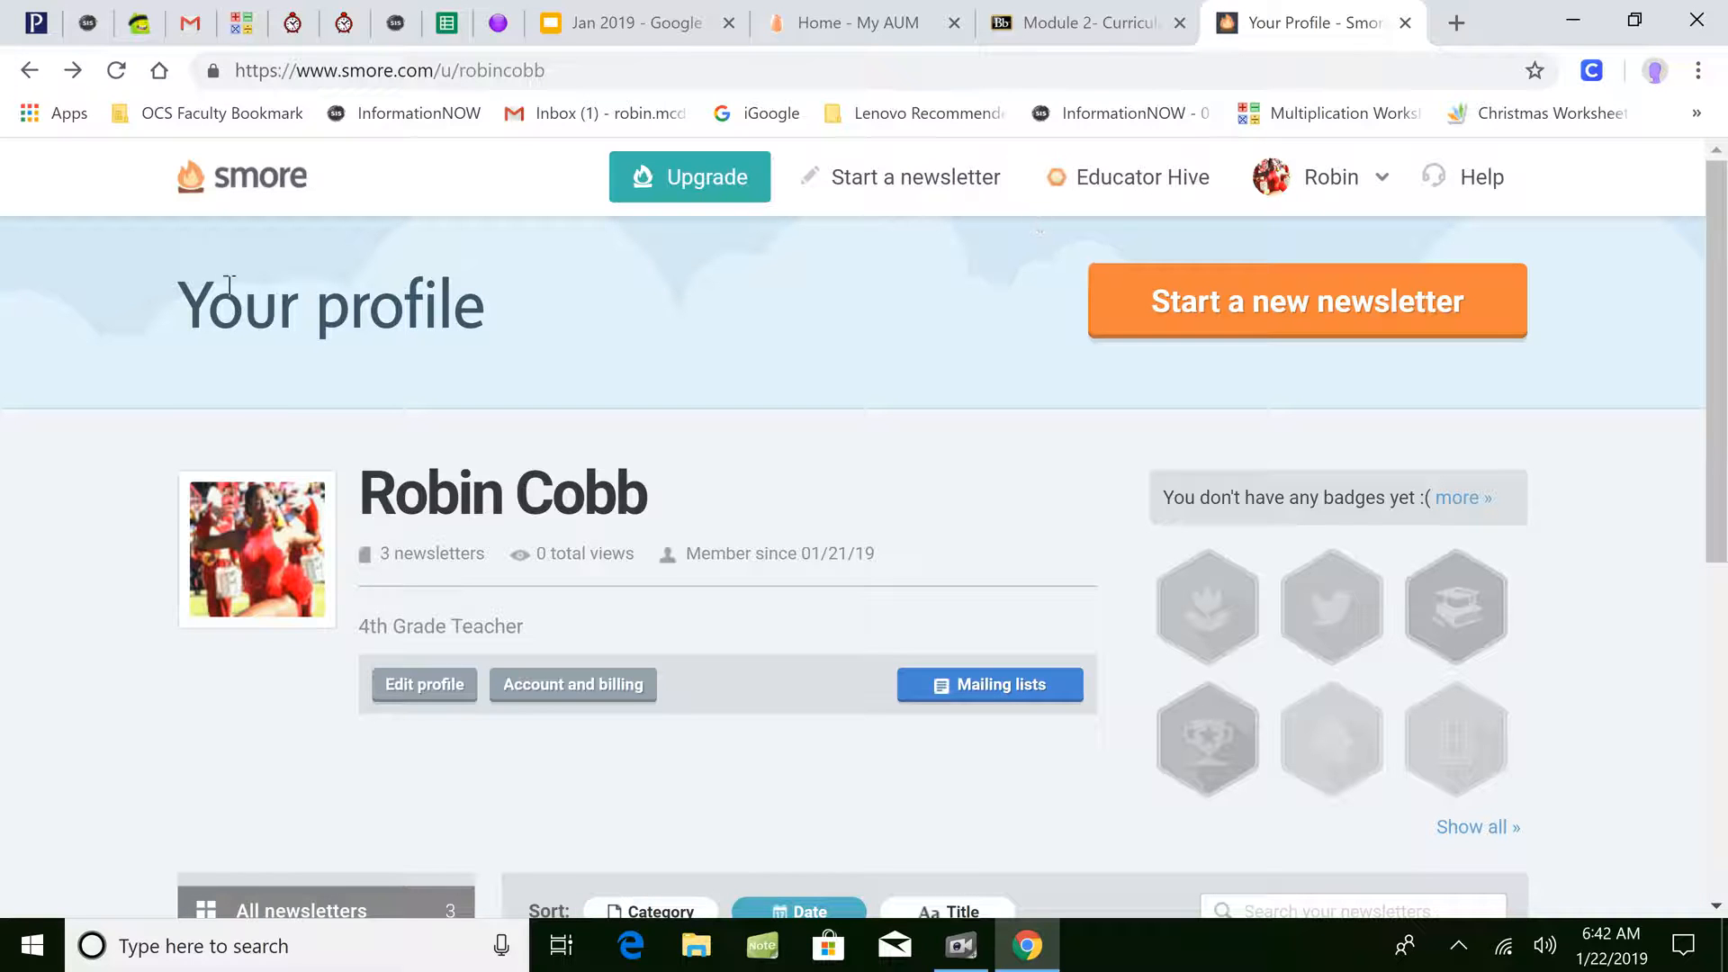
click(251, 187)
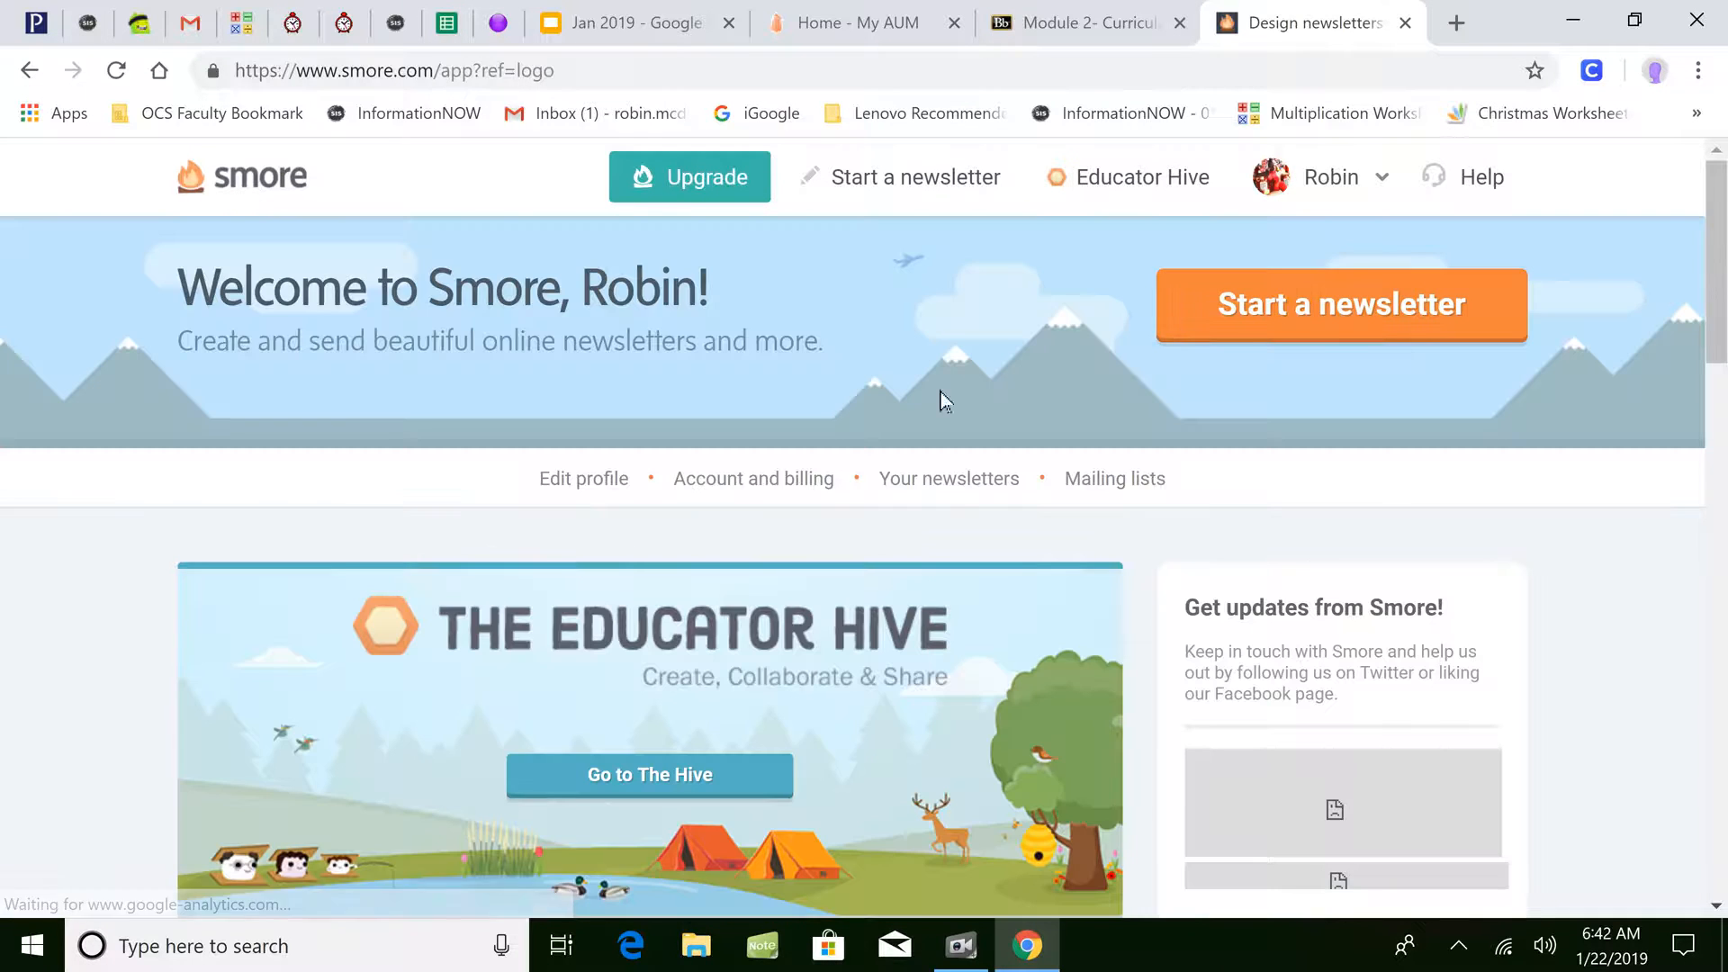
click(919, 484)
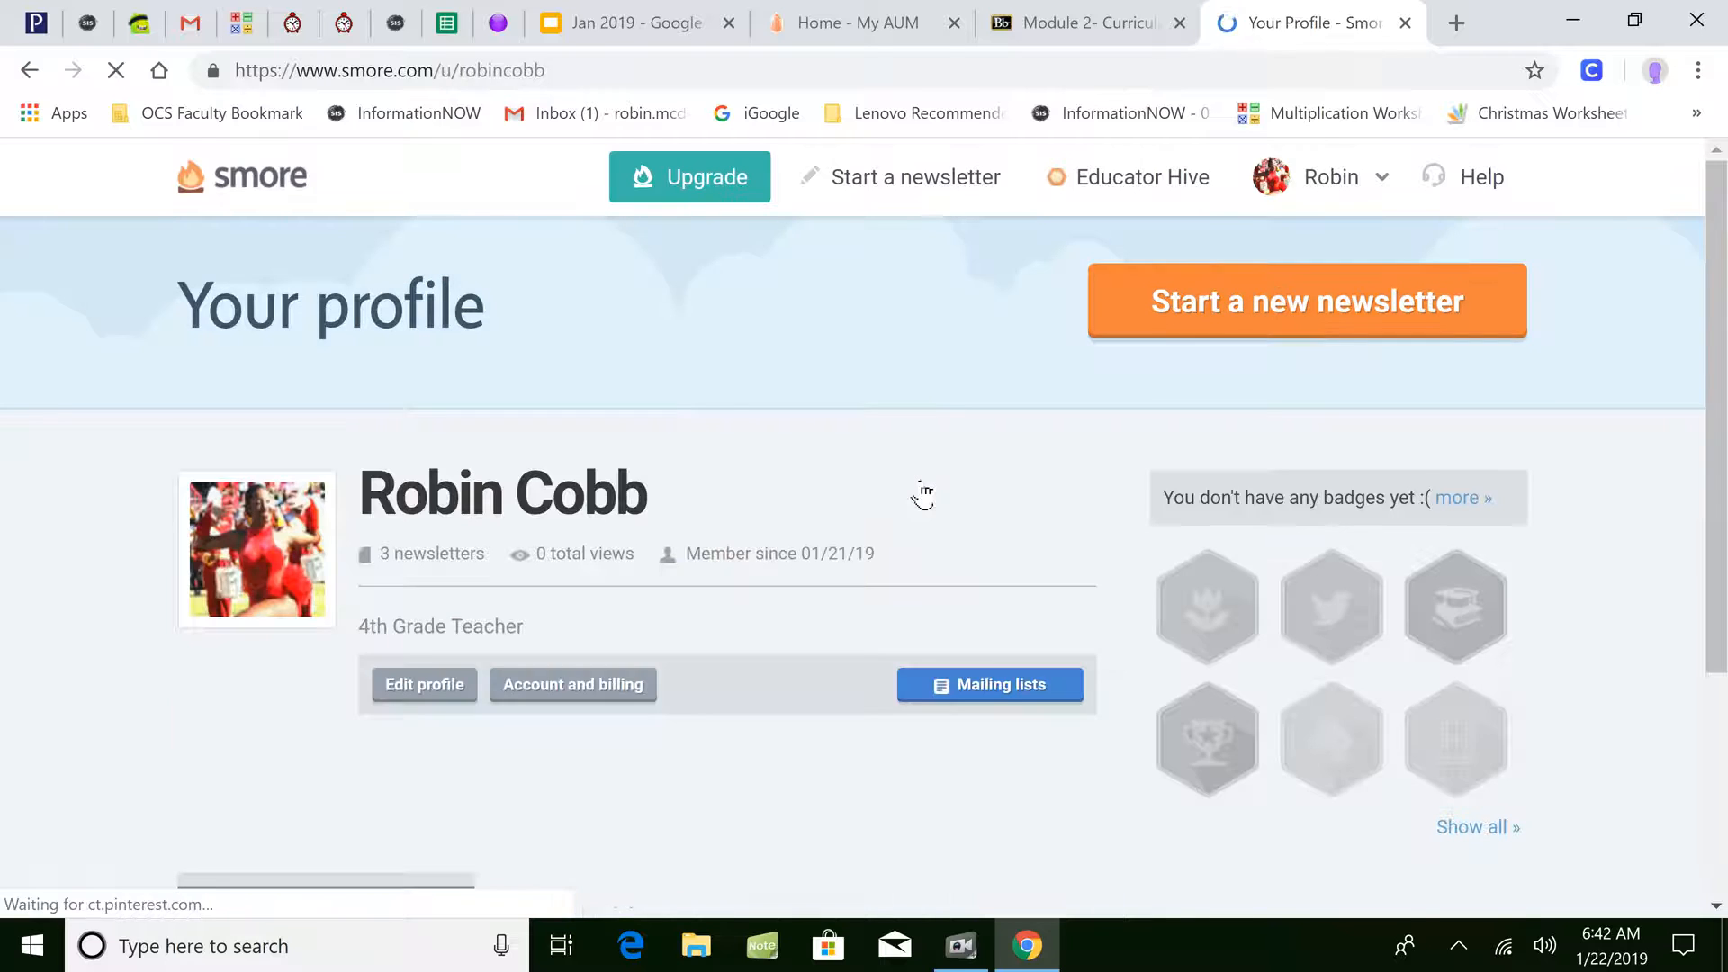
drag(1720, 176, 1685, 519)
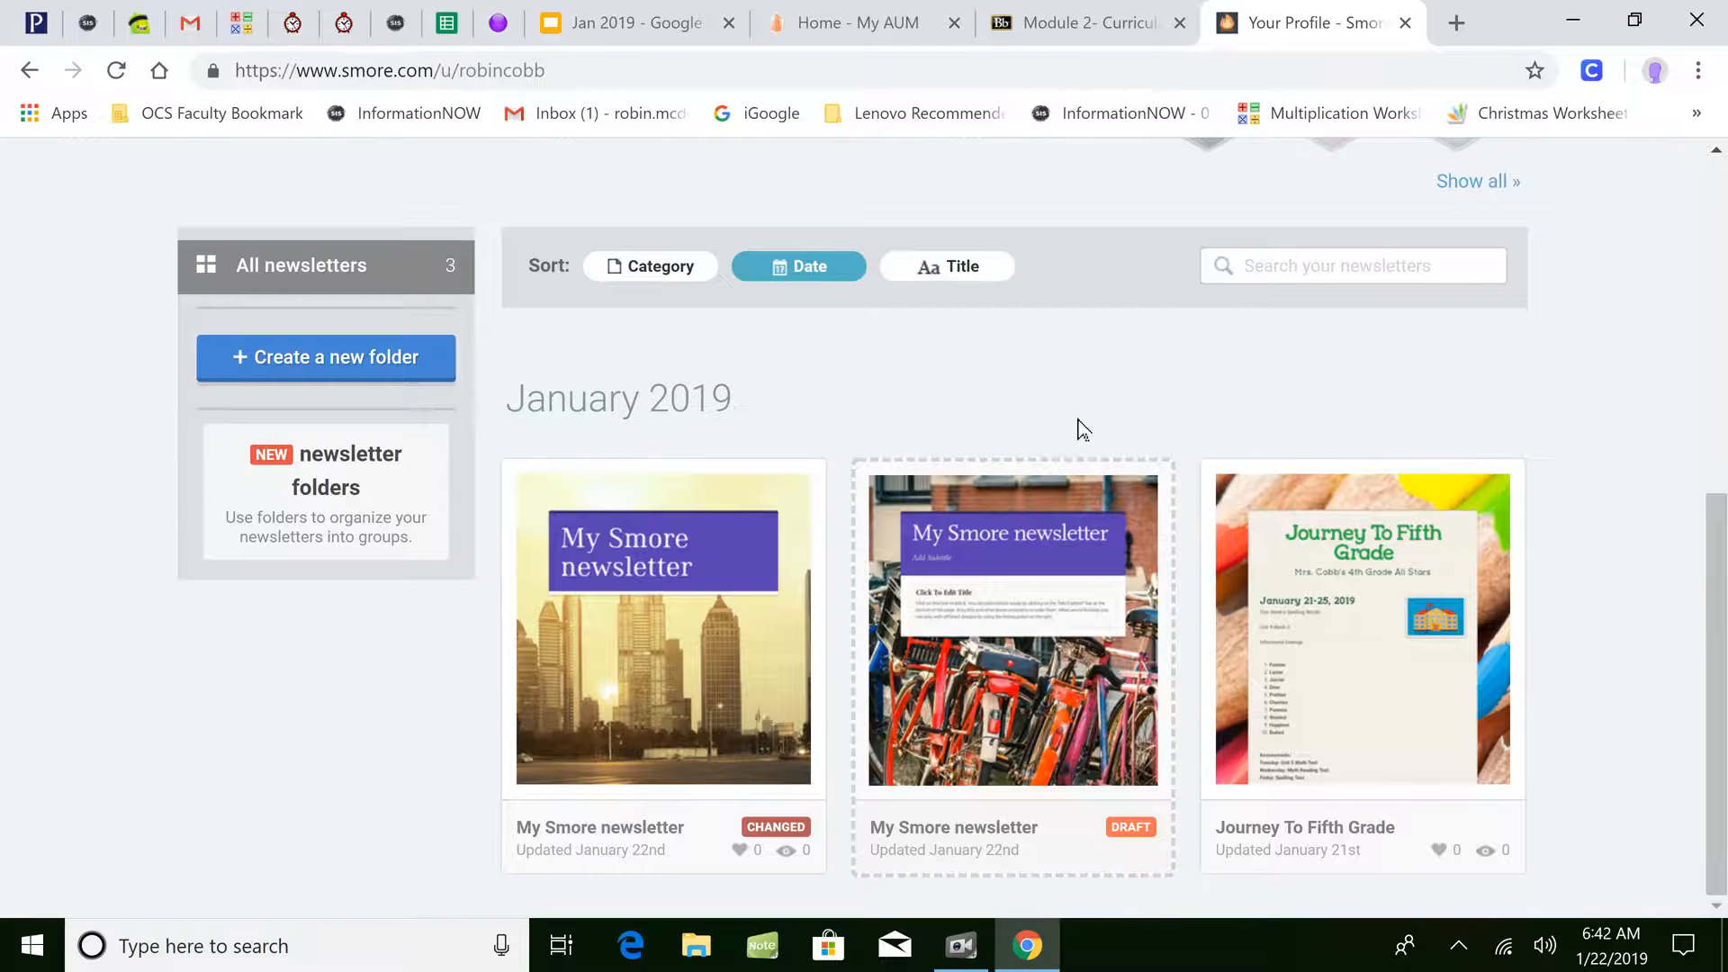
- Open the first 'My Smore newsletter' card in the editor and scroll through its placeholder content
mouse_move(543, 559)
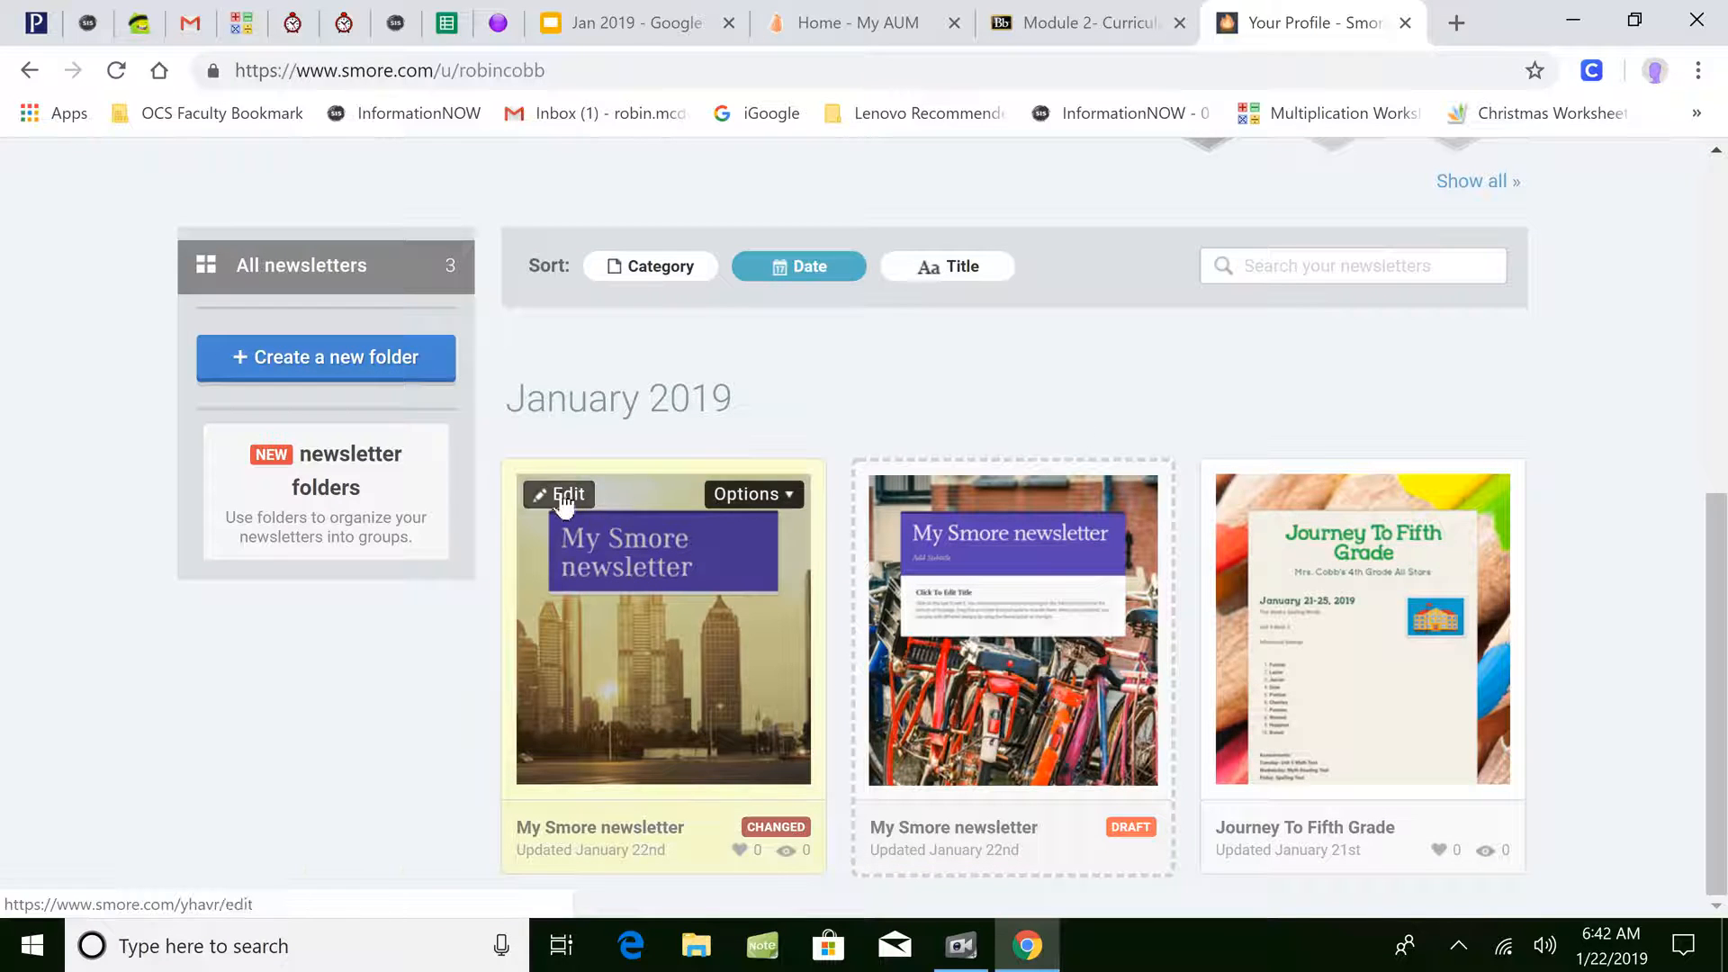
click(563, 495)
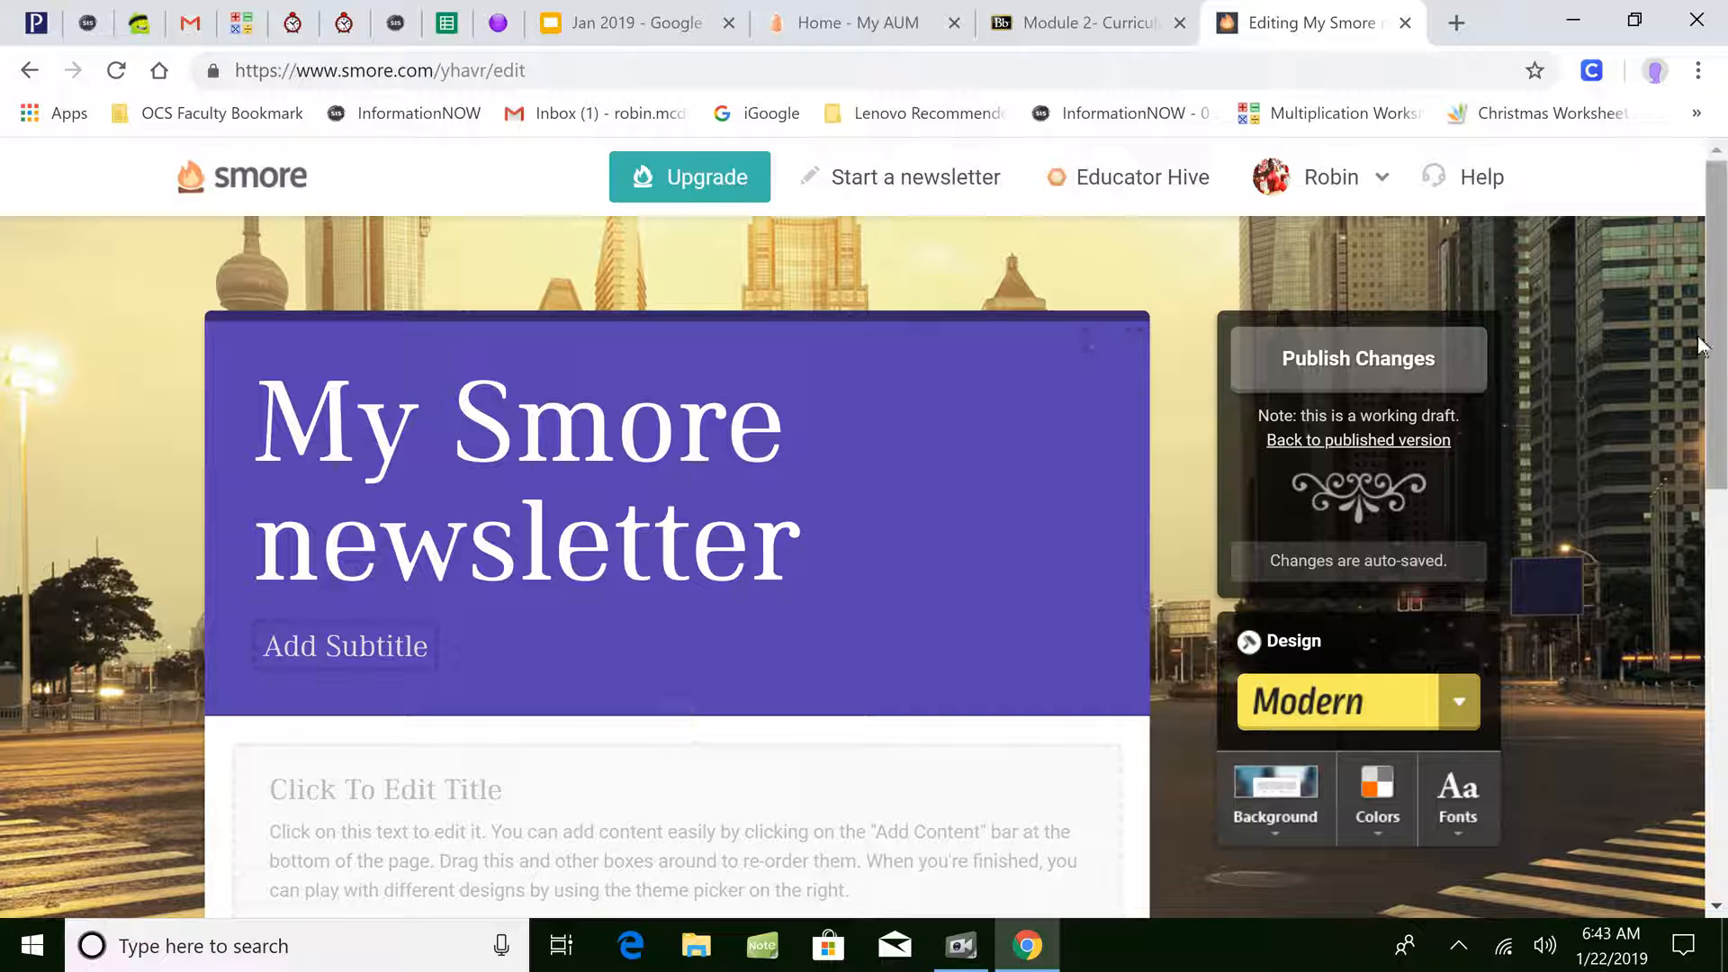
scroll(1620, 762, down, 8)
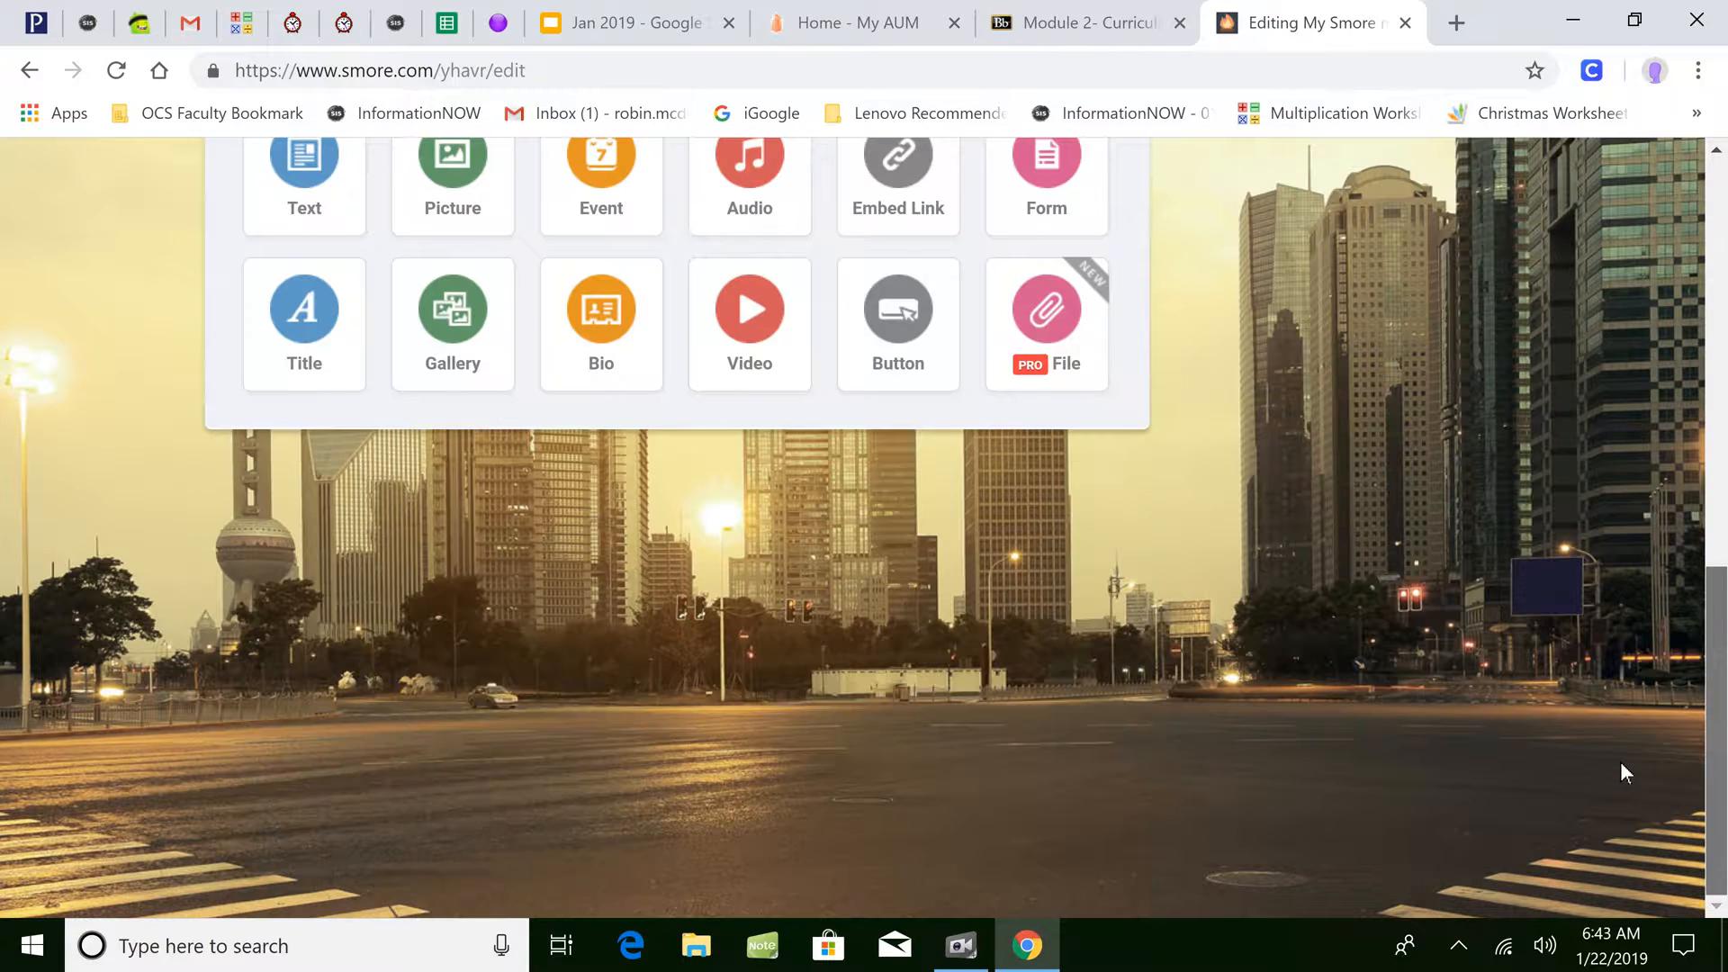
scroll(1668, 585, up, 4)
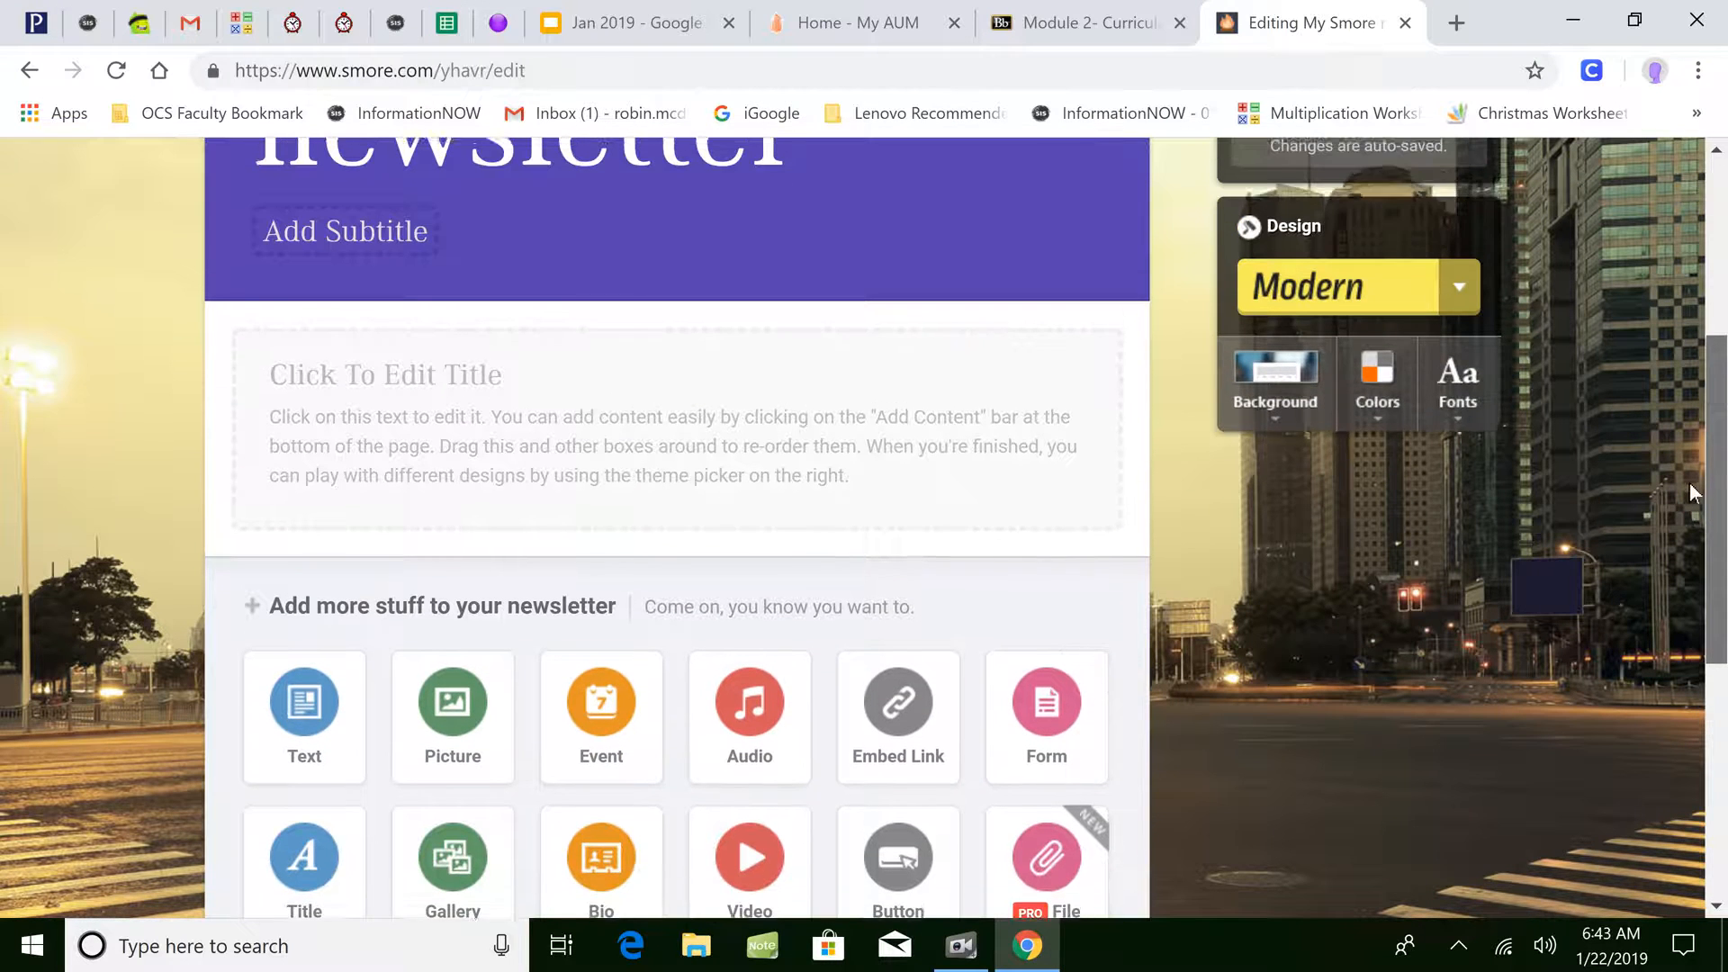
scroll(1693, 471, up, 3)
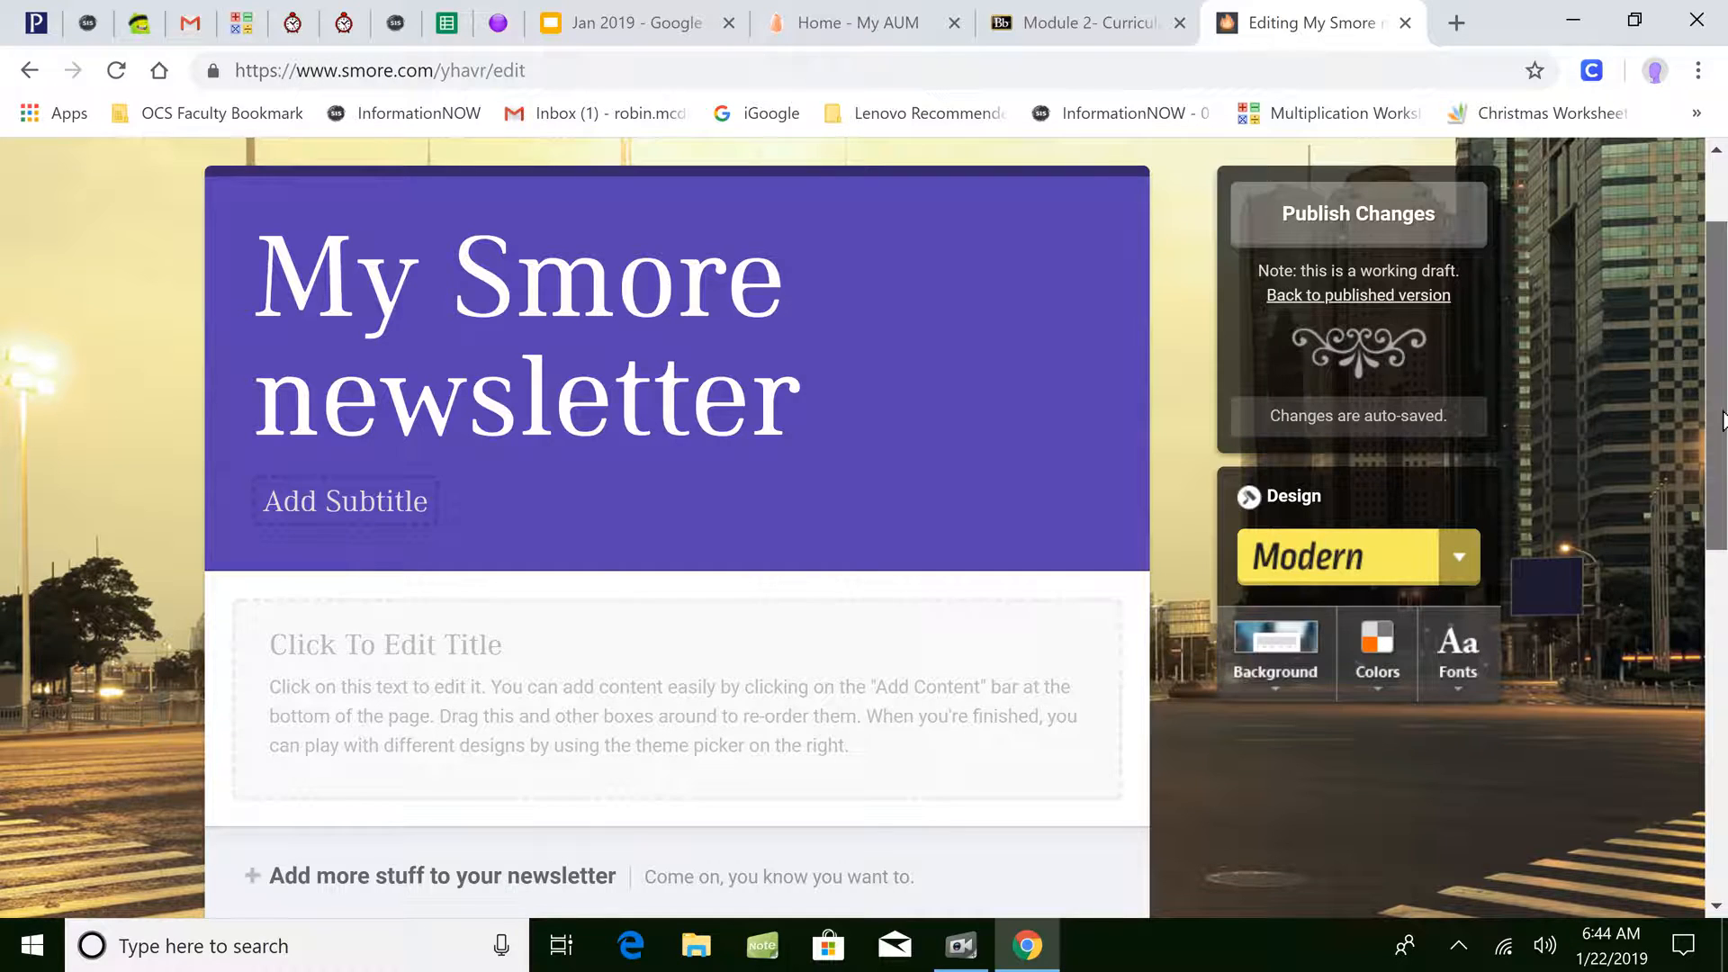
scroll(1718, 450, up, 2)
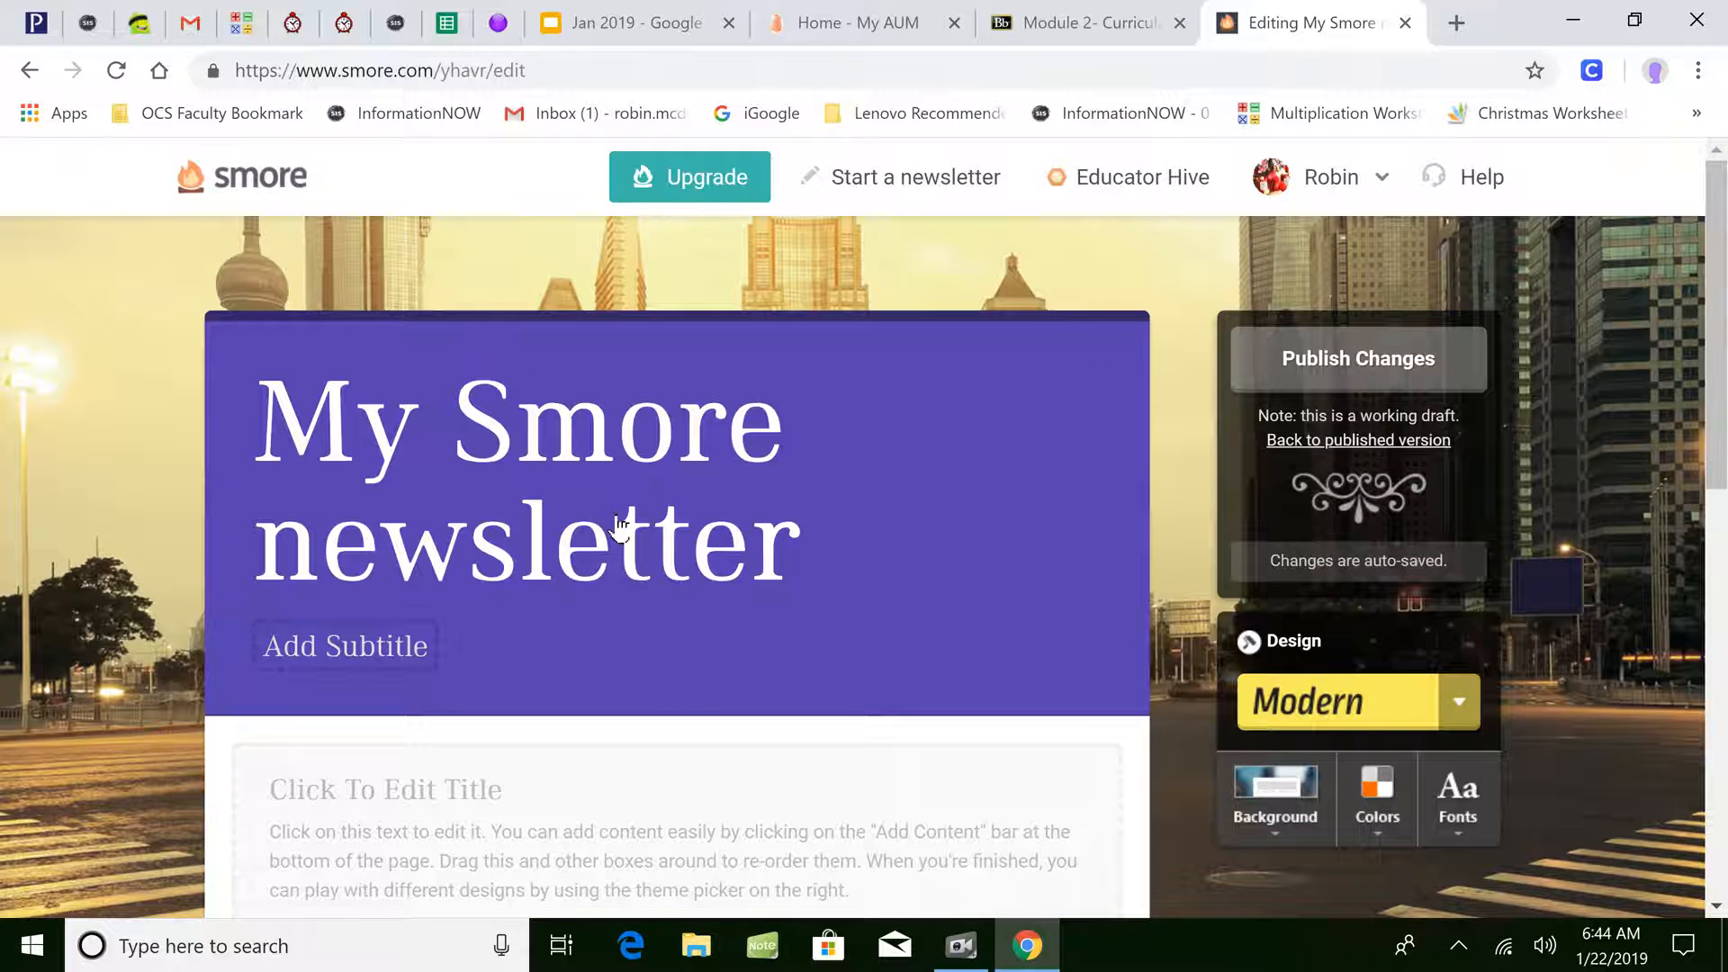
- Set the newsletter title to 'INST 6213' and subtitle to 'January 22-25, 2019'
mouse_move(629, 559)
click(1101, 347)
text(I)
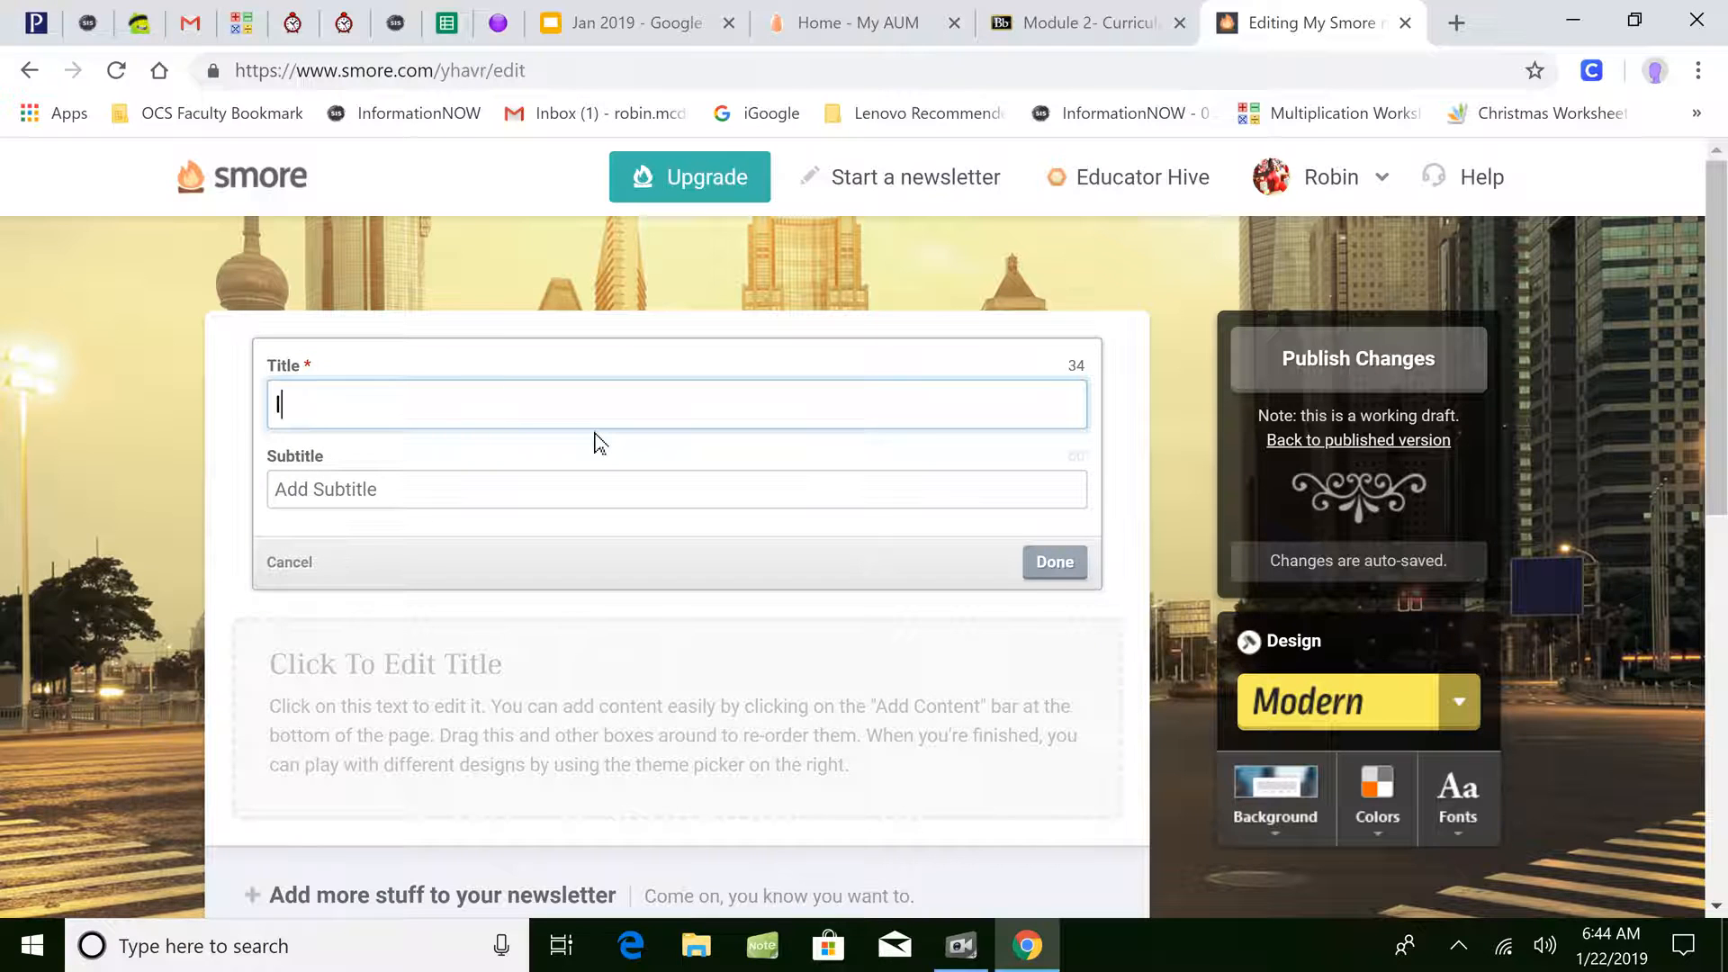
text(NST 6213)
click(590, 495)
text(Januanry 22-25, 2019)
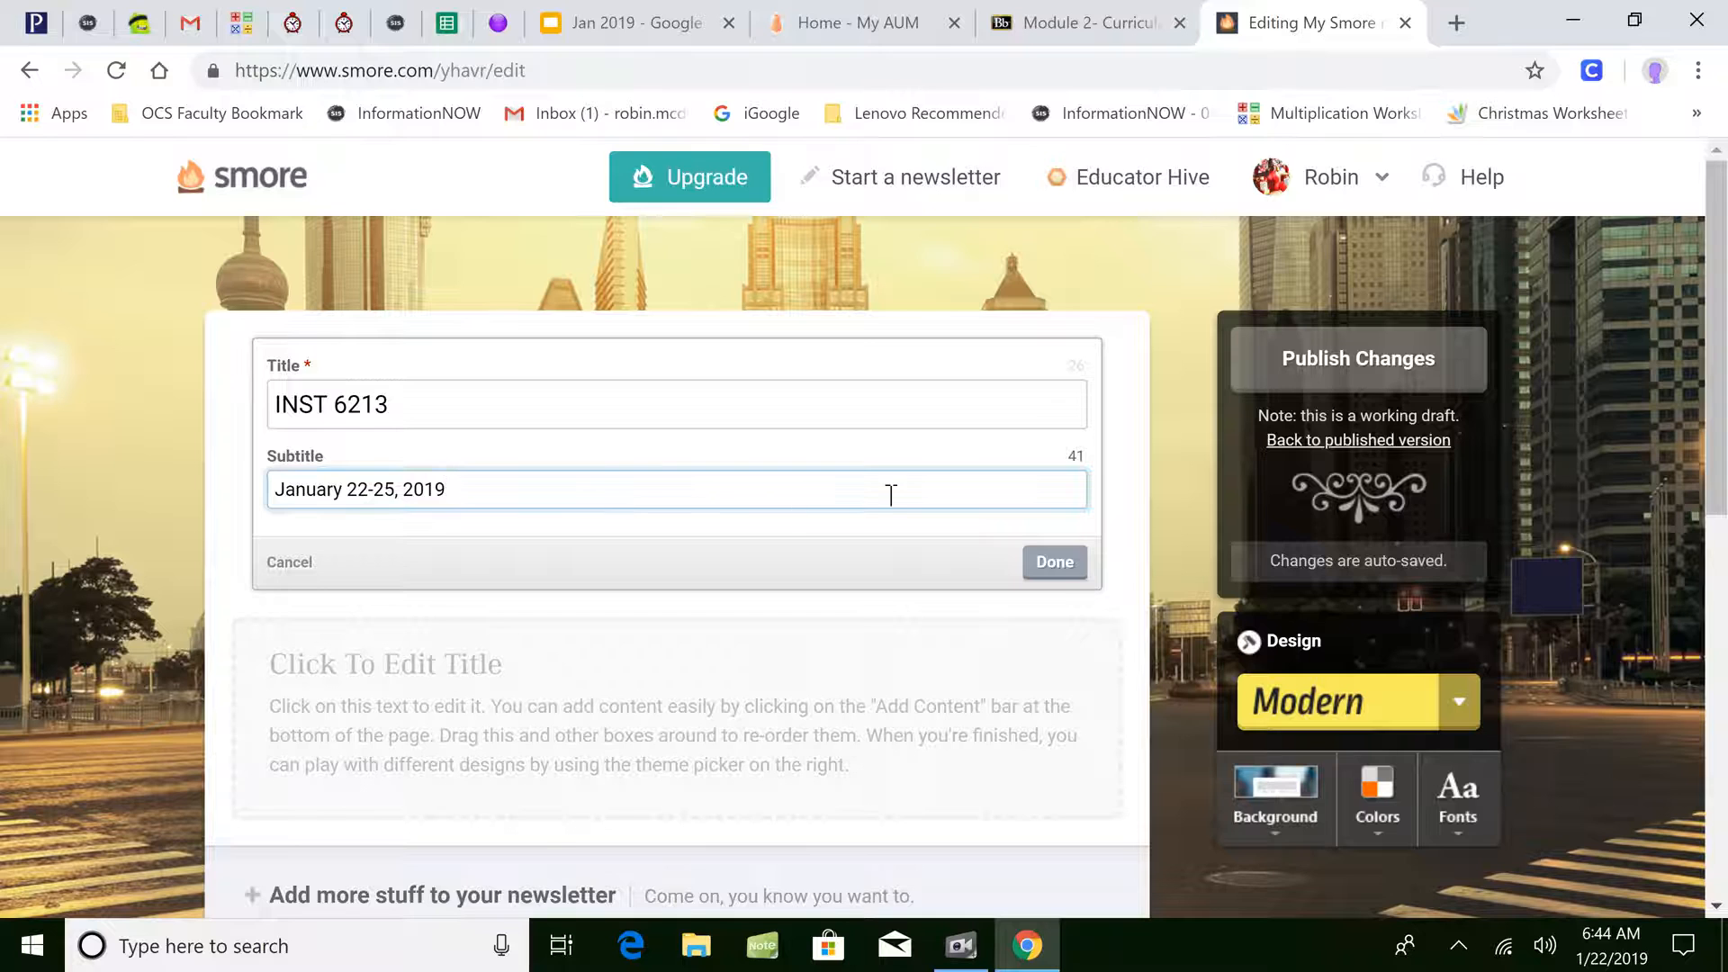
click(1054, 562)
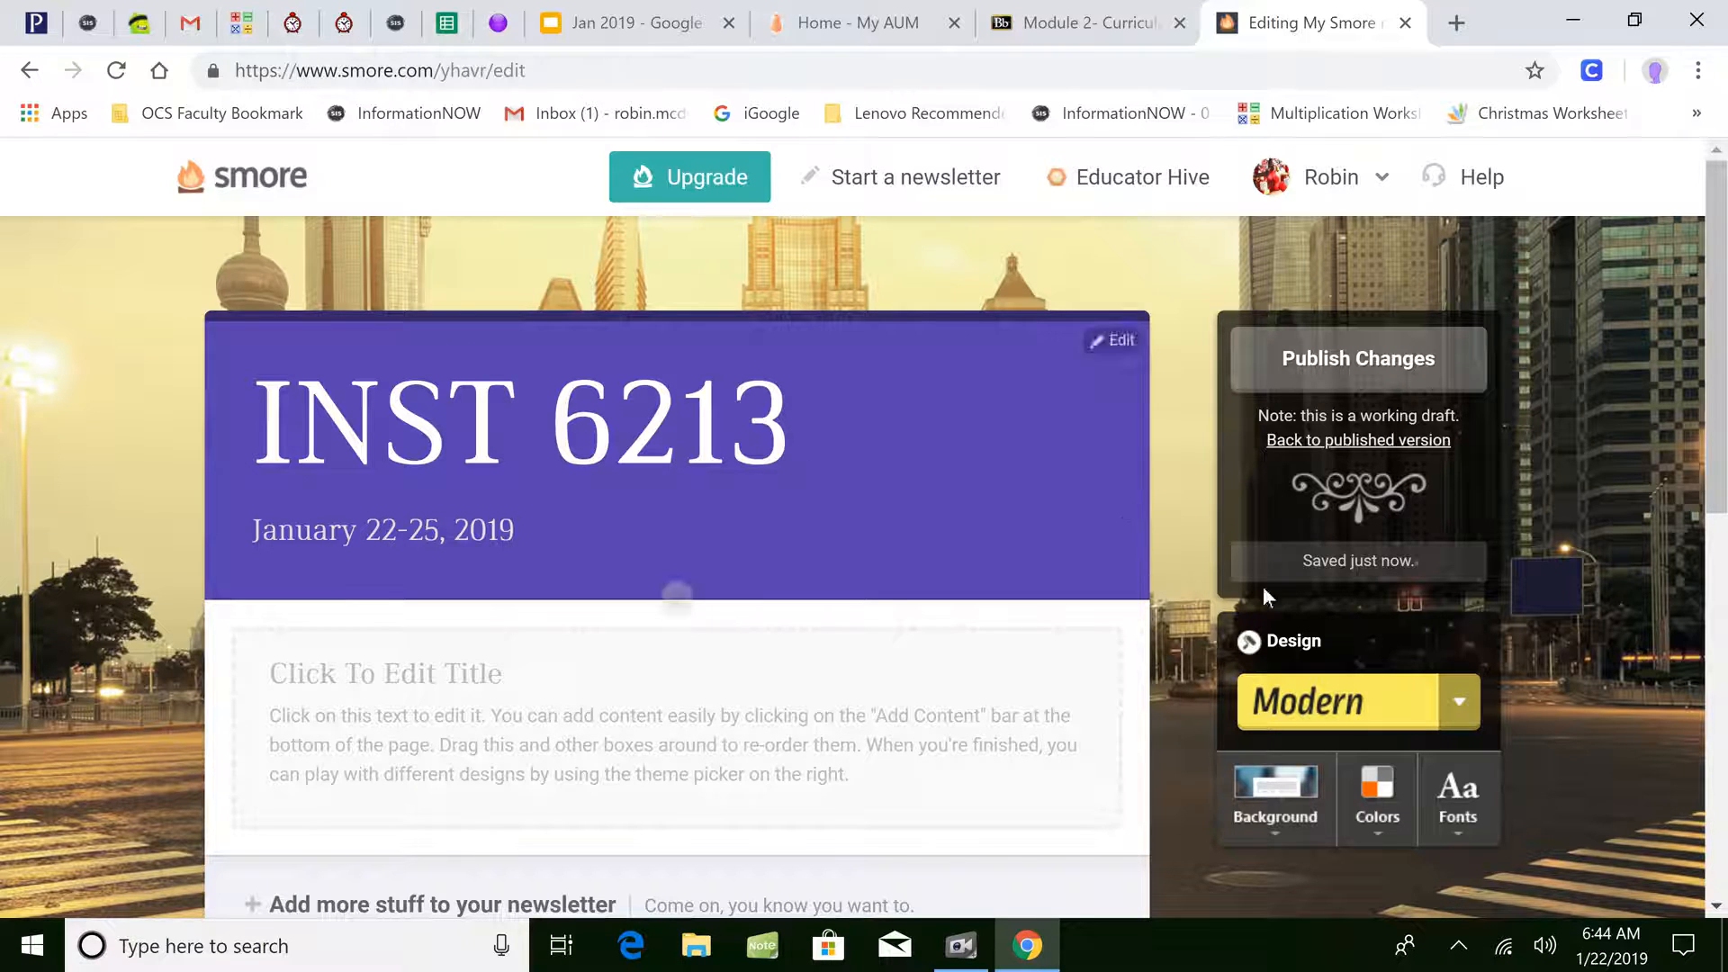
- Make the newsletter header background cyan
click(1360, 793)
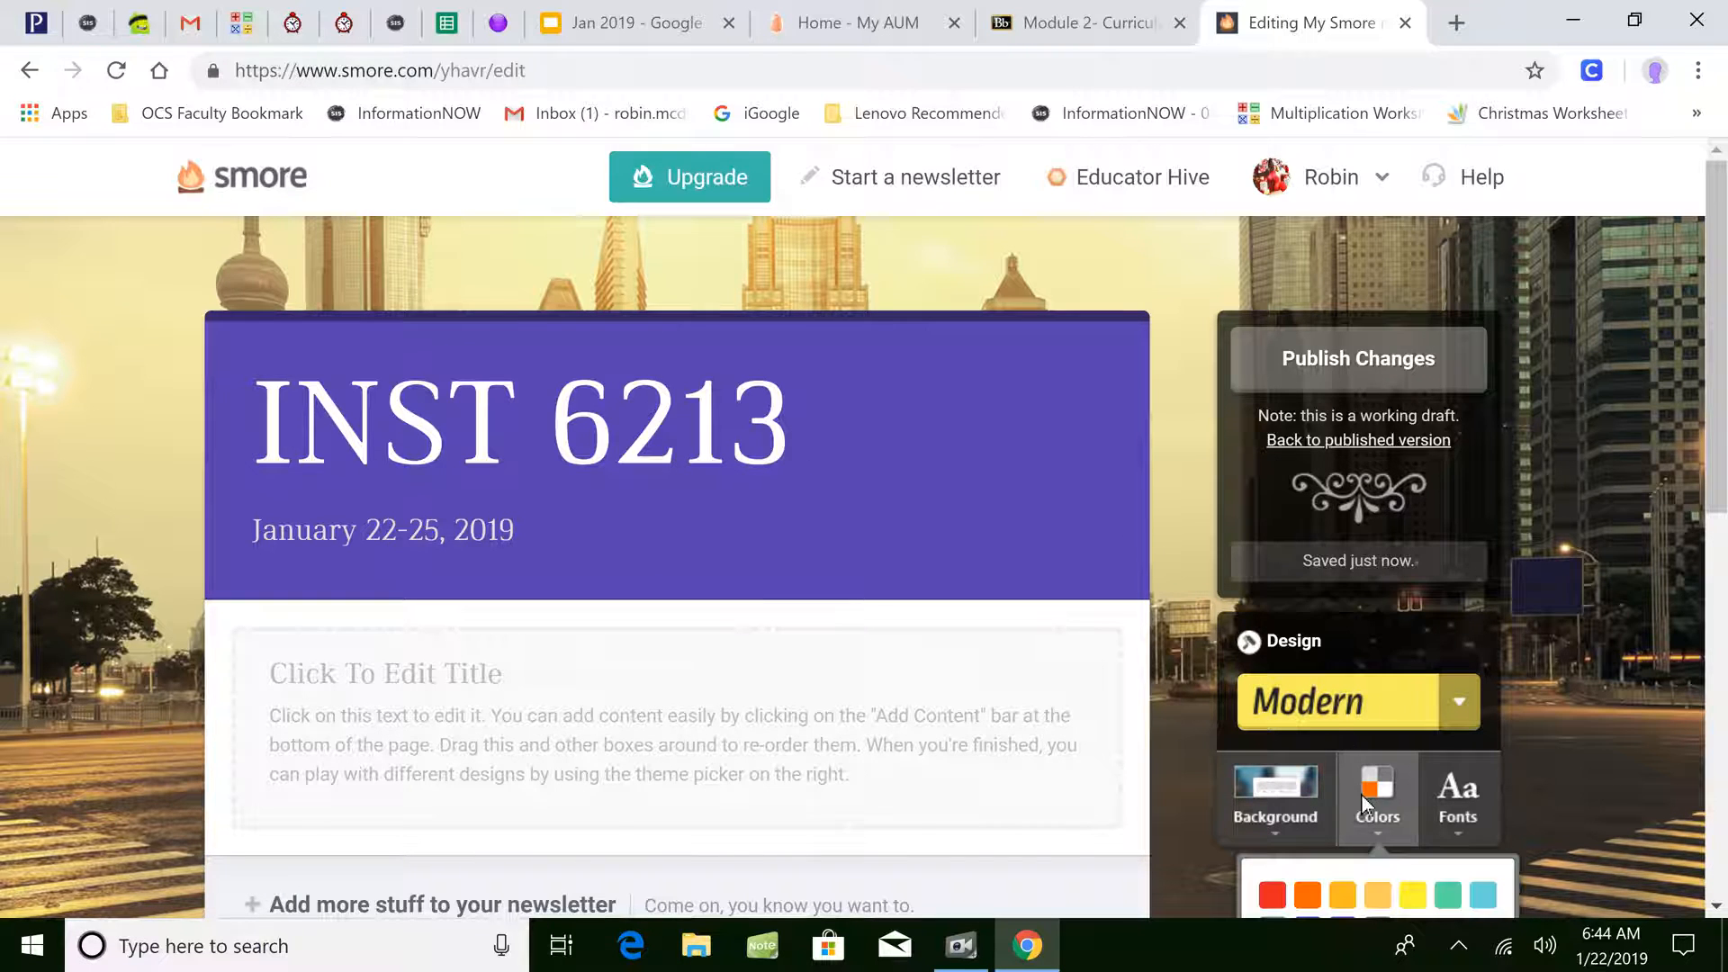
scroll(1723, 416, down, 2)
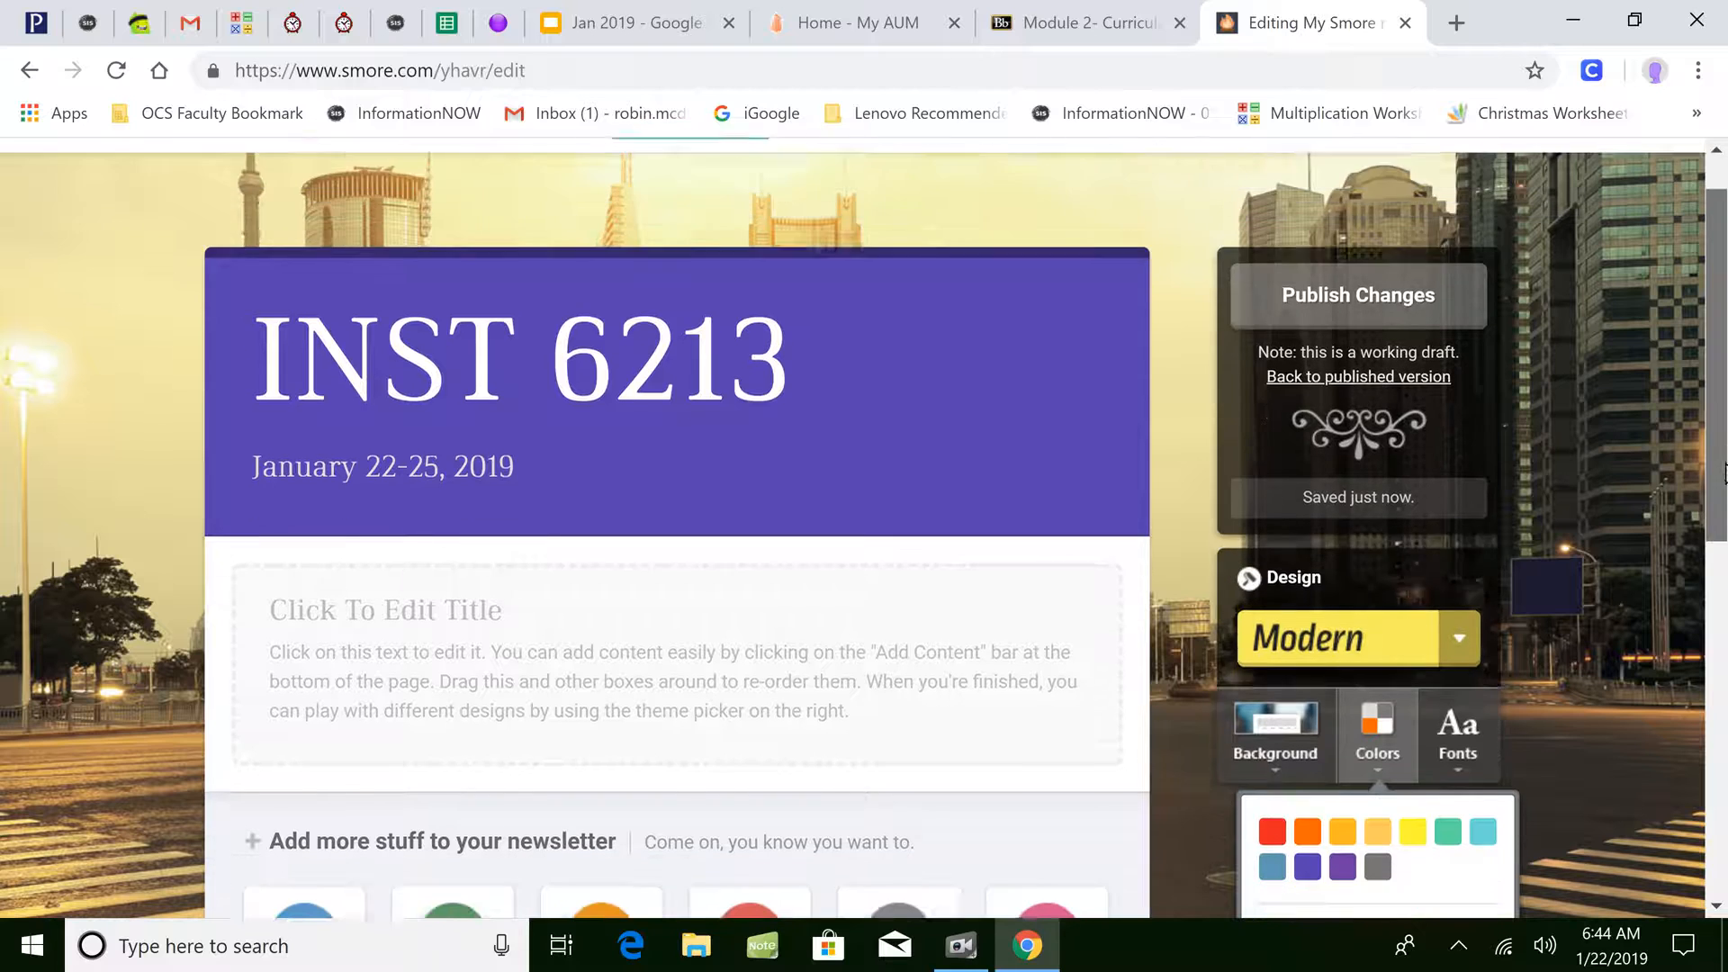
click(1481, 725)
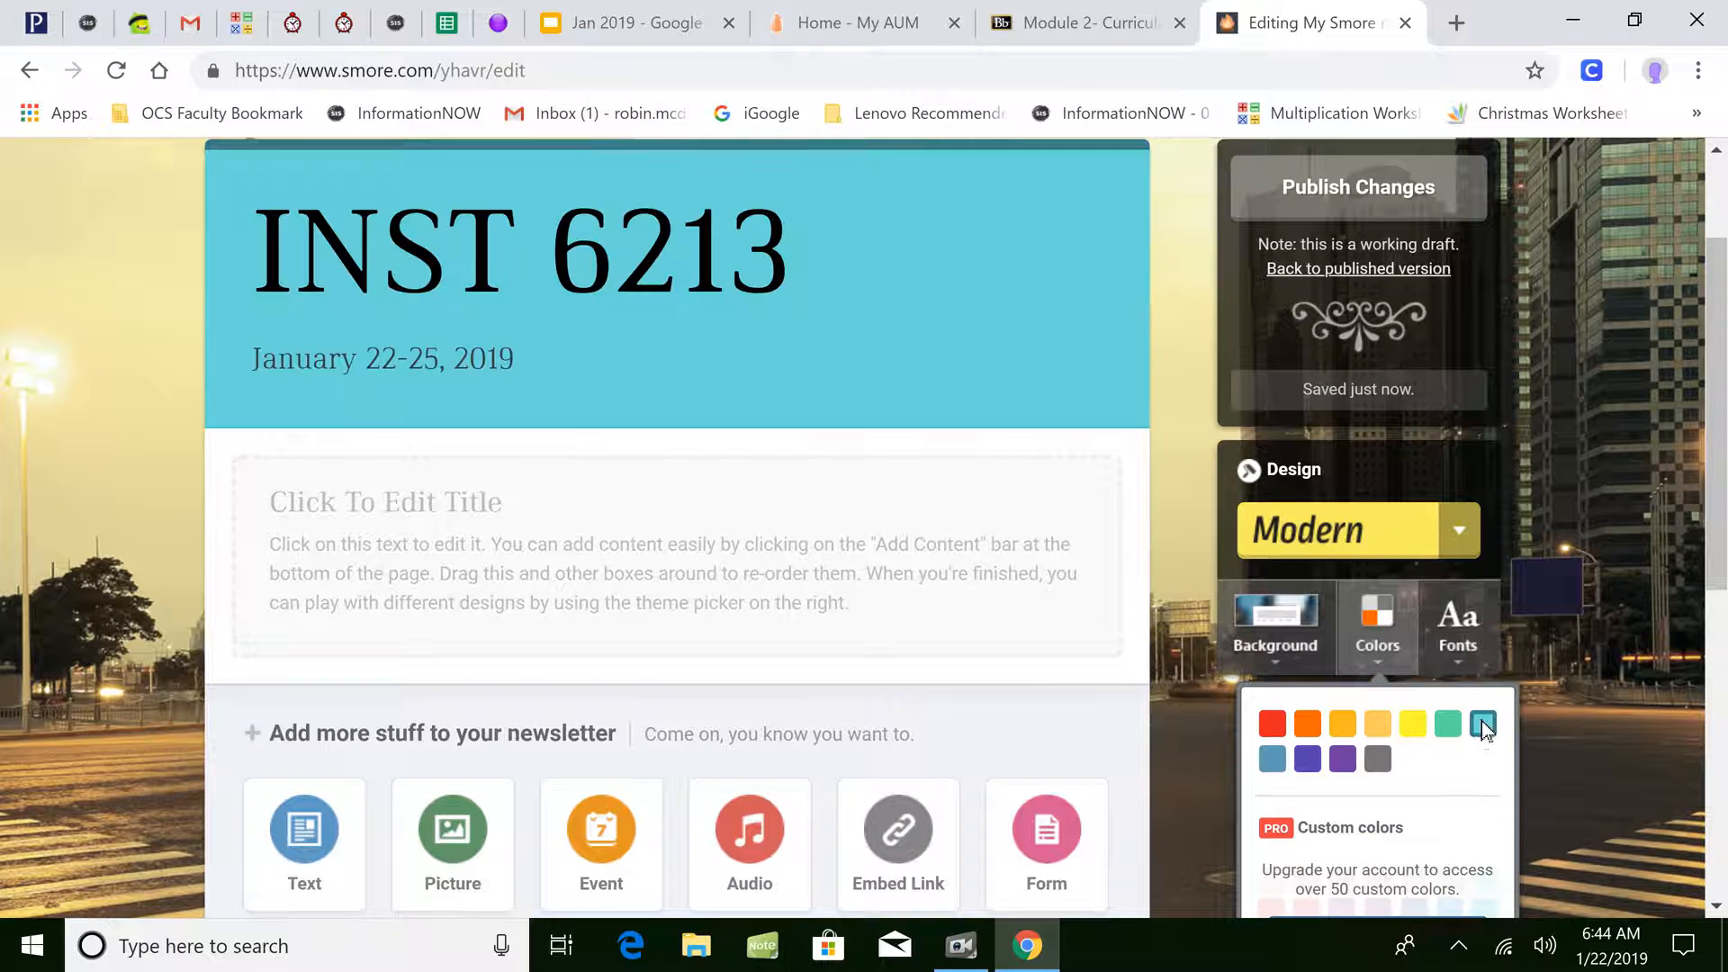
- Try the Franklin font, then apply Futura to the heading and date
click(1465, 656)
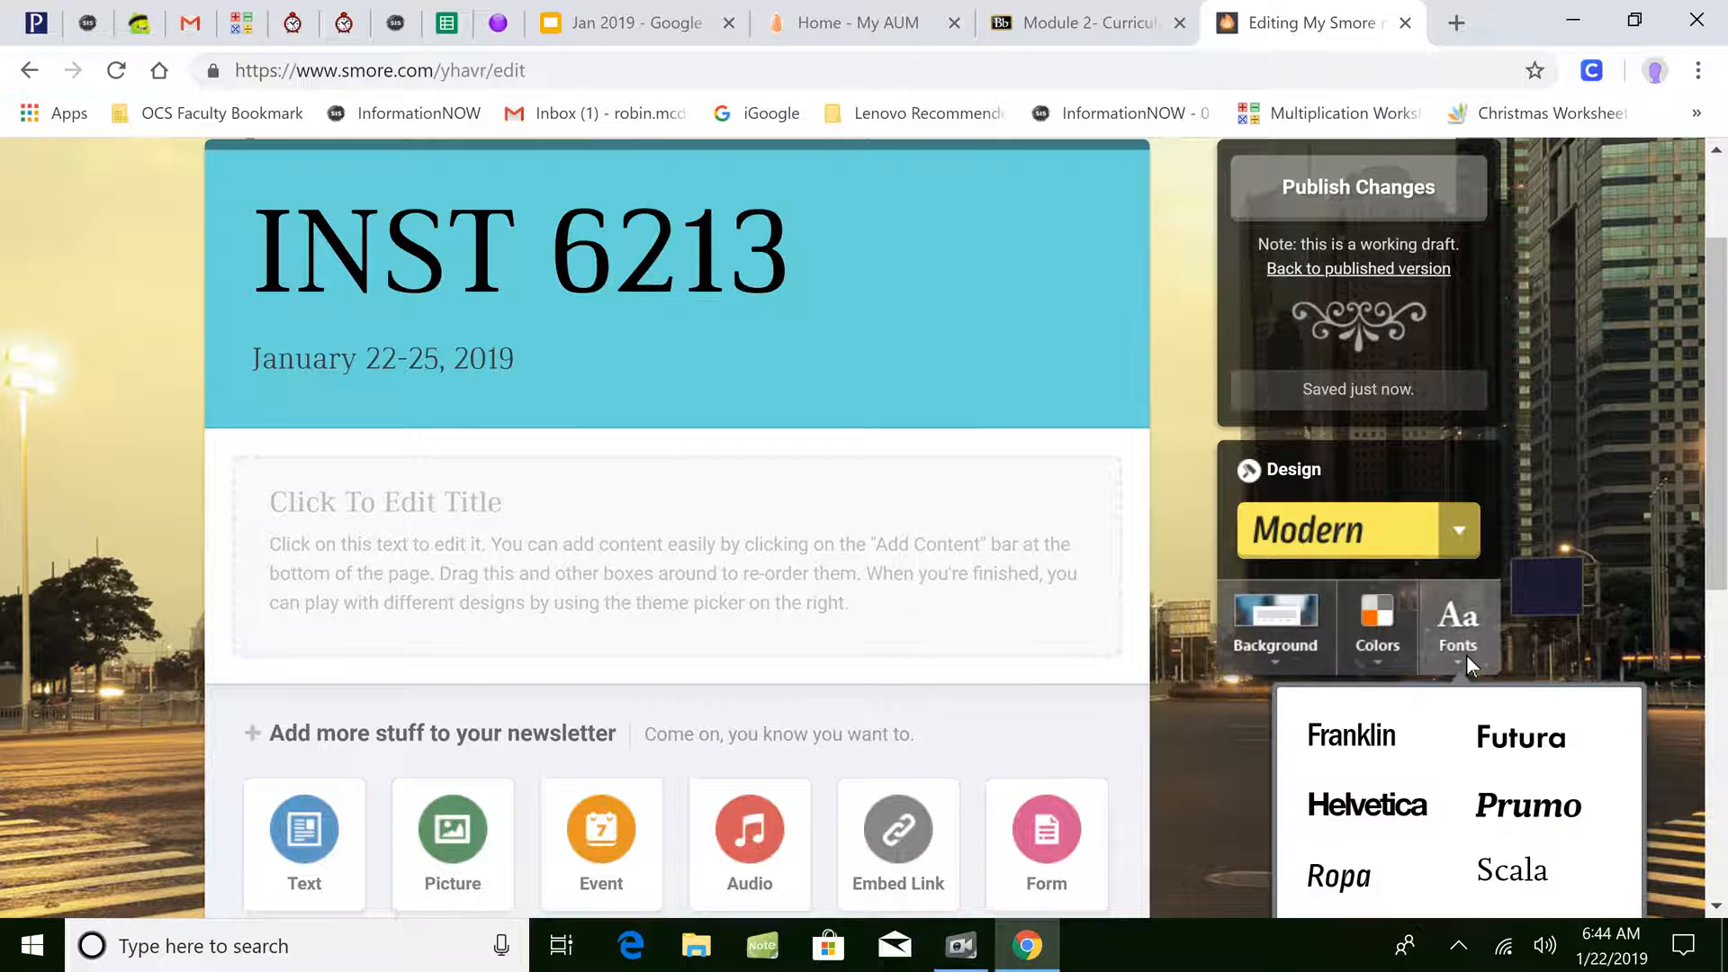
click(1353, 736)
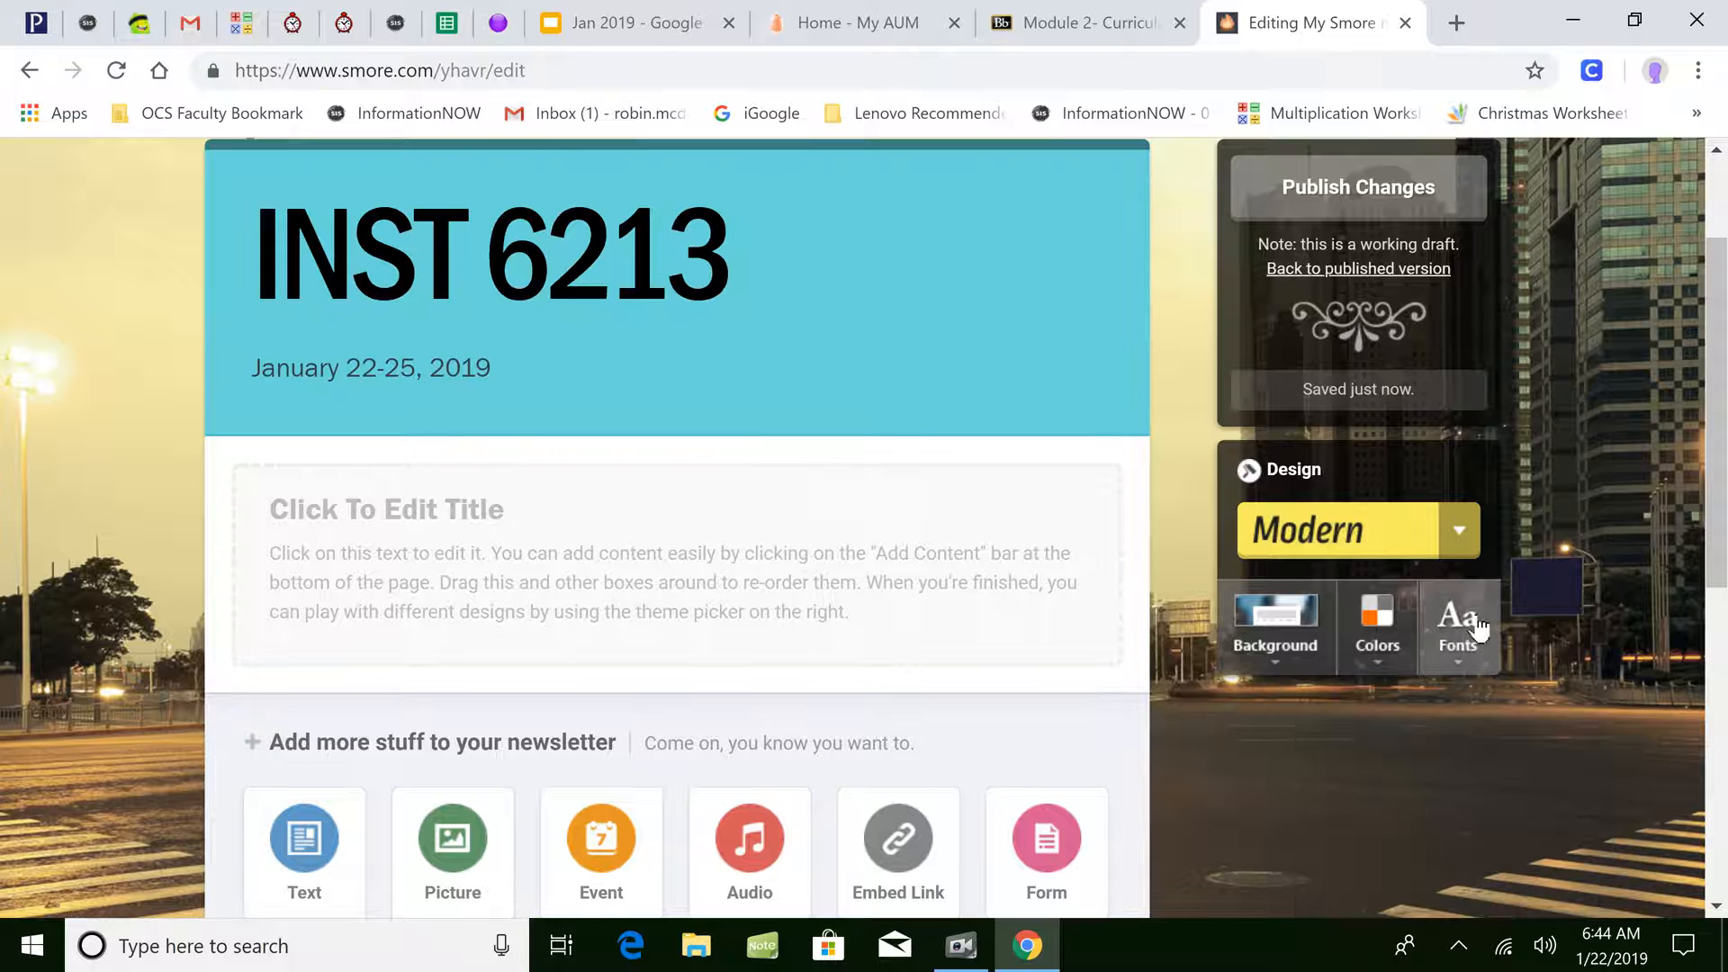
click(1450, 644)
click(1493, 733)
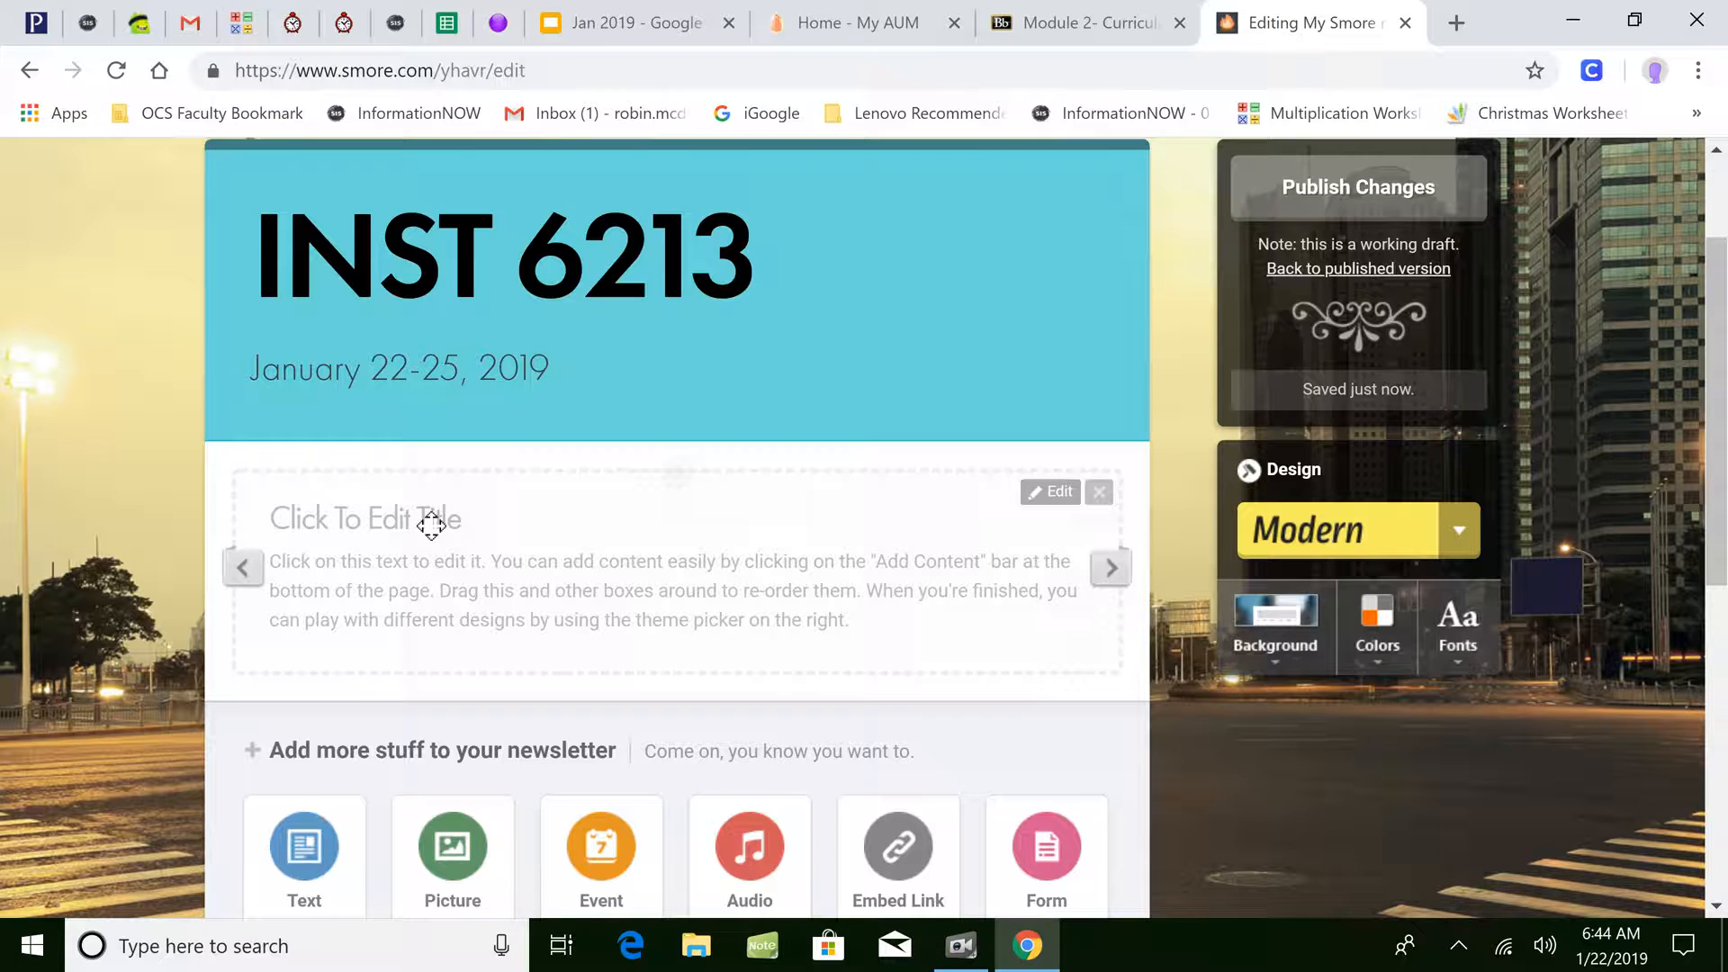
- Fill the content block with title 'Module 2: Creating A Newsletter' and body 'Type have', then save
click(431, 524)
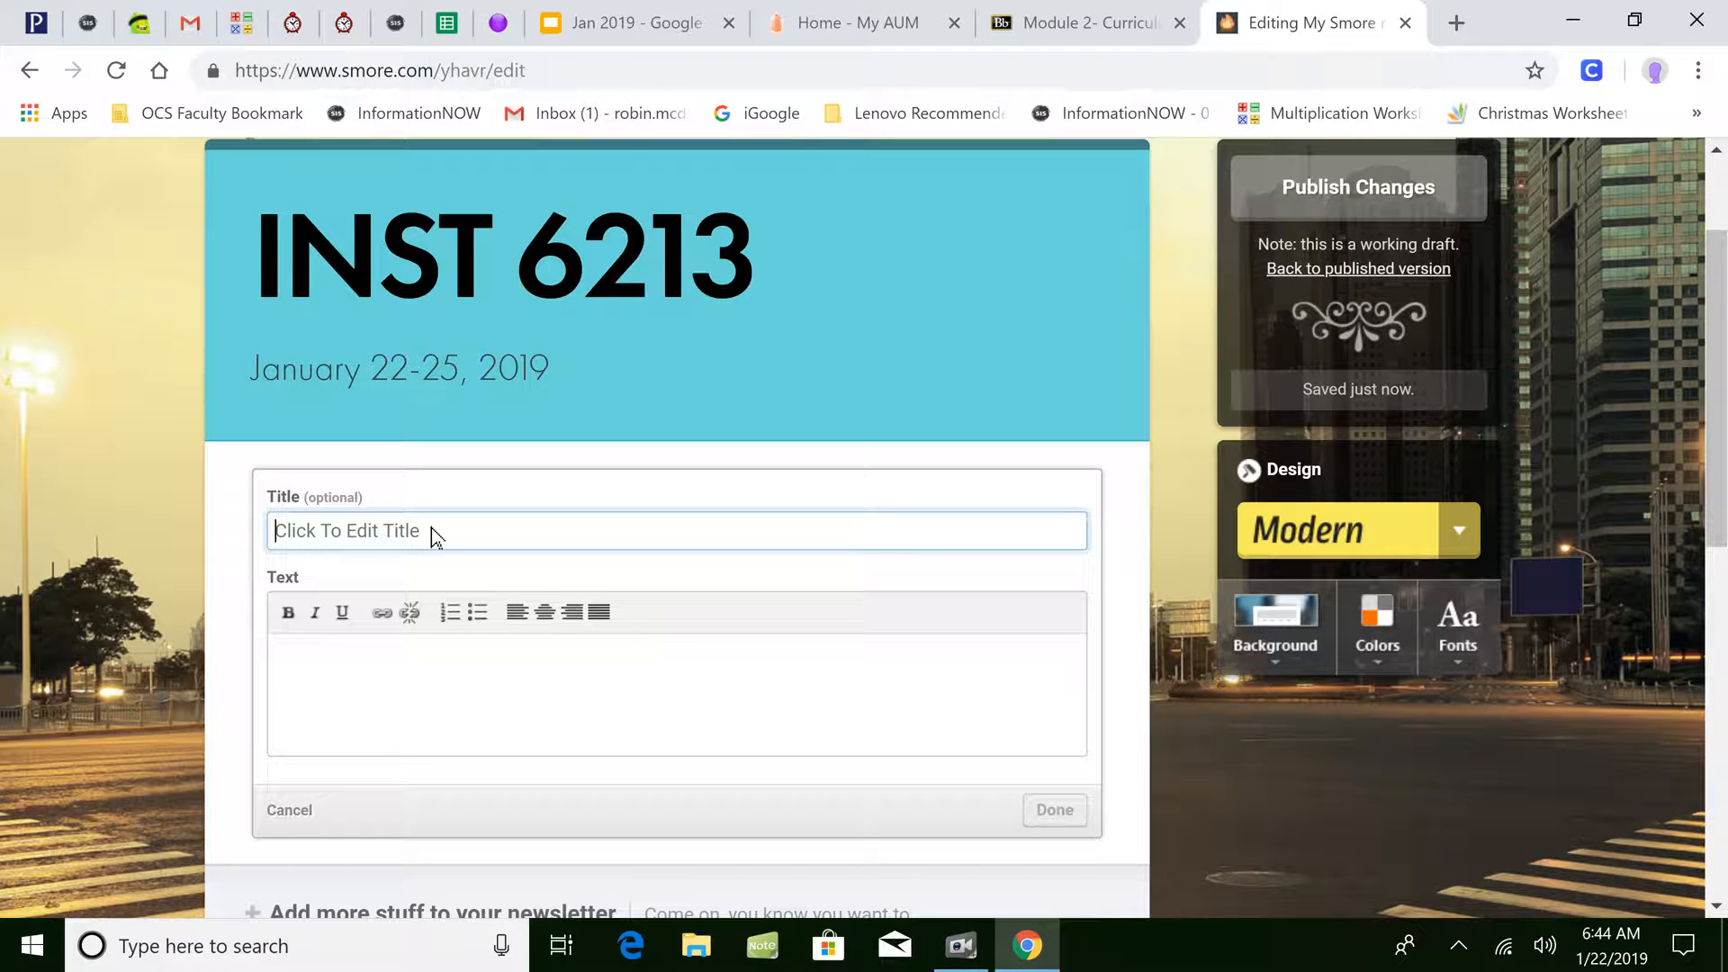
text(Module 2: Creating A Newsletter)
click(432, 711)
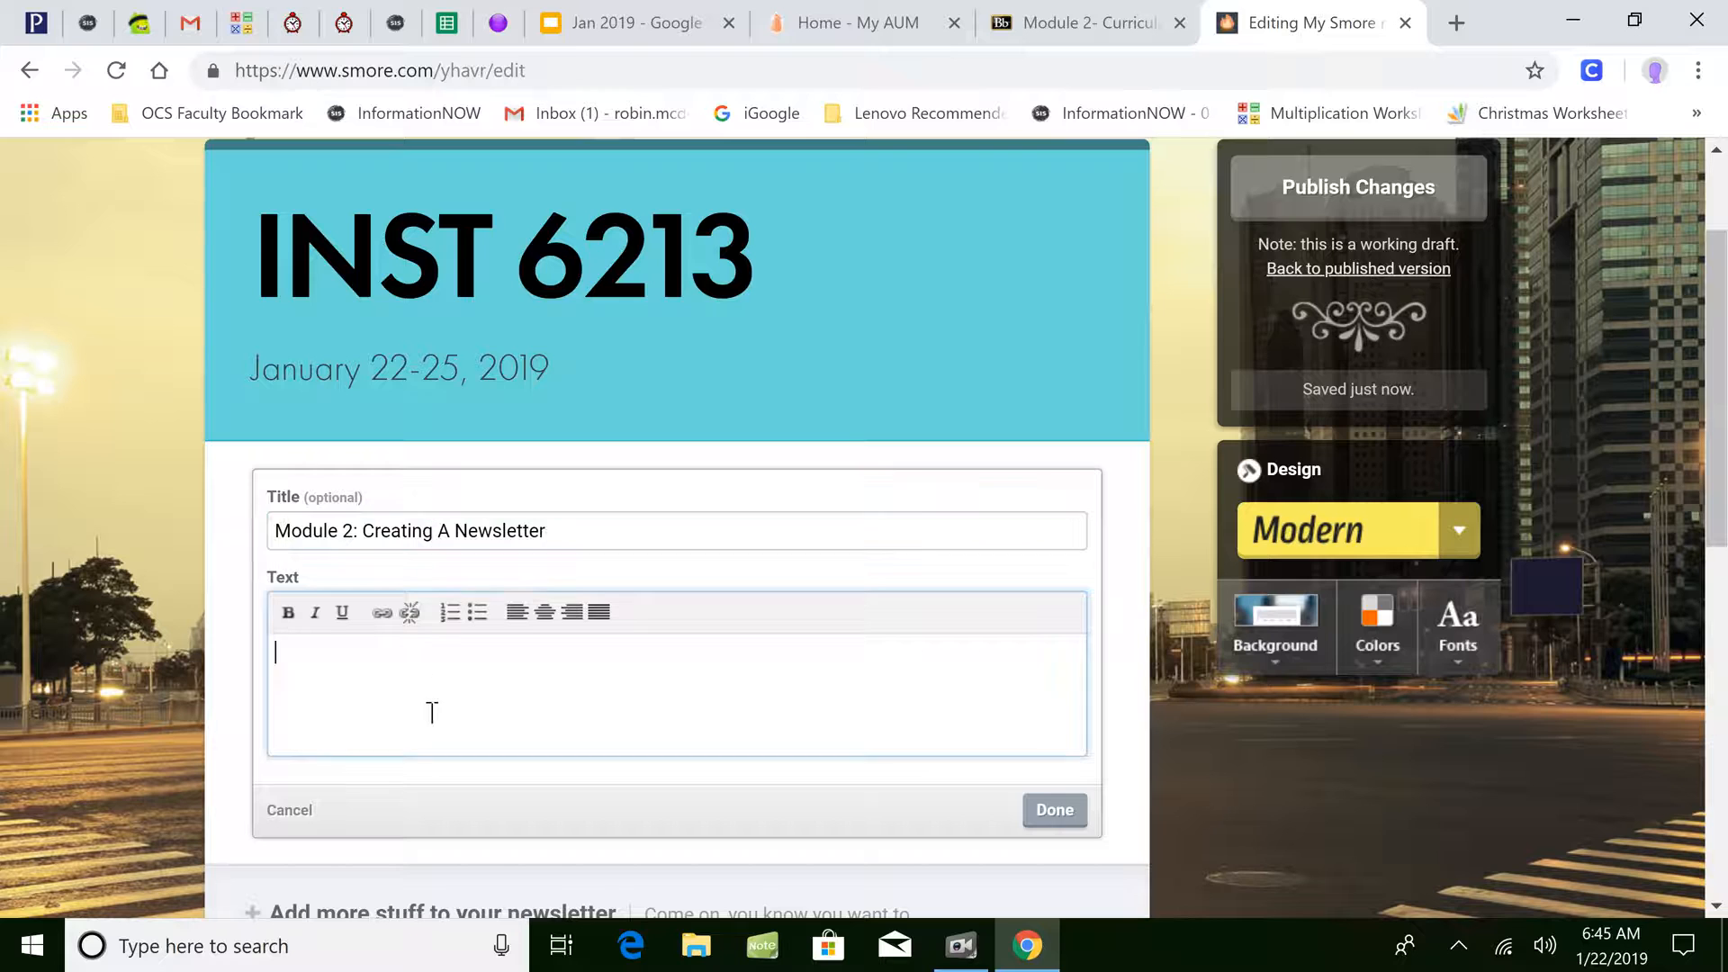
text(Type have..)
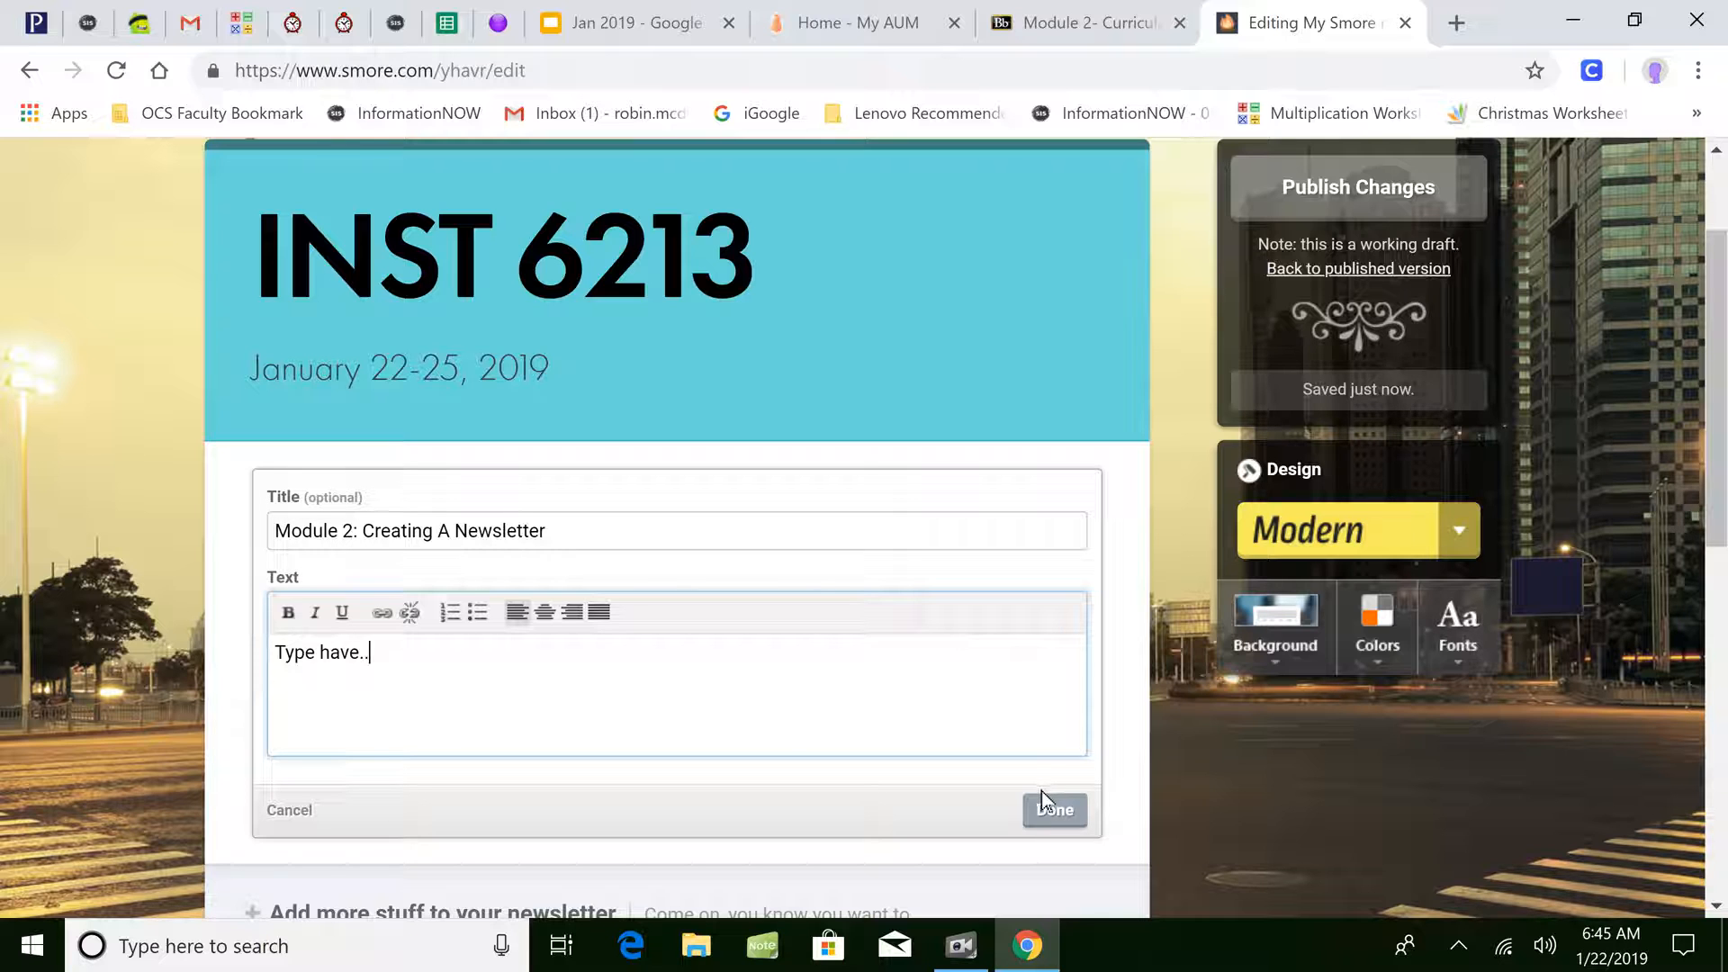
click(1044, 817)
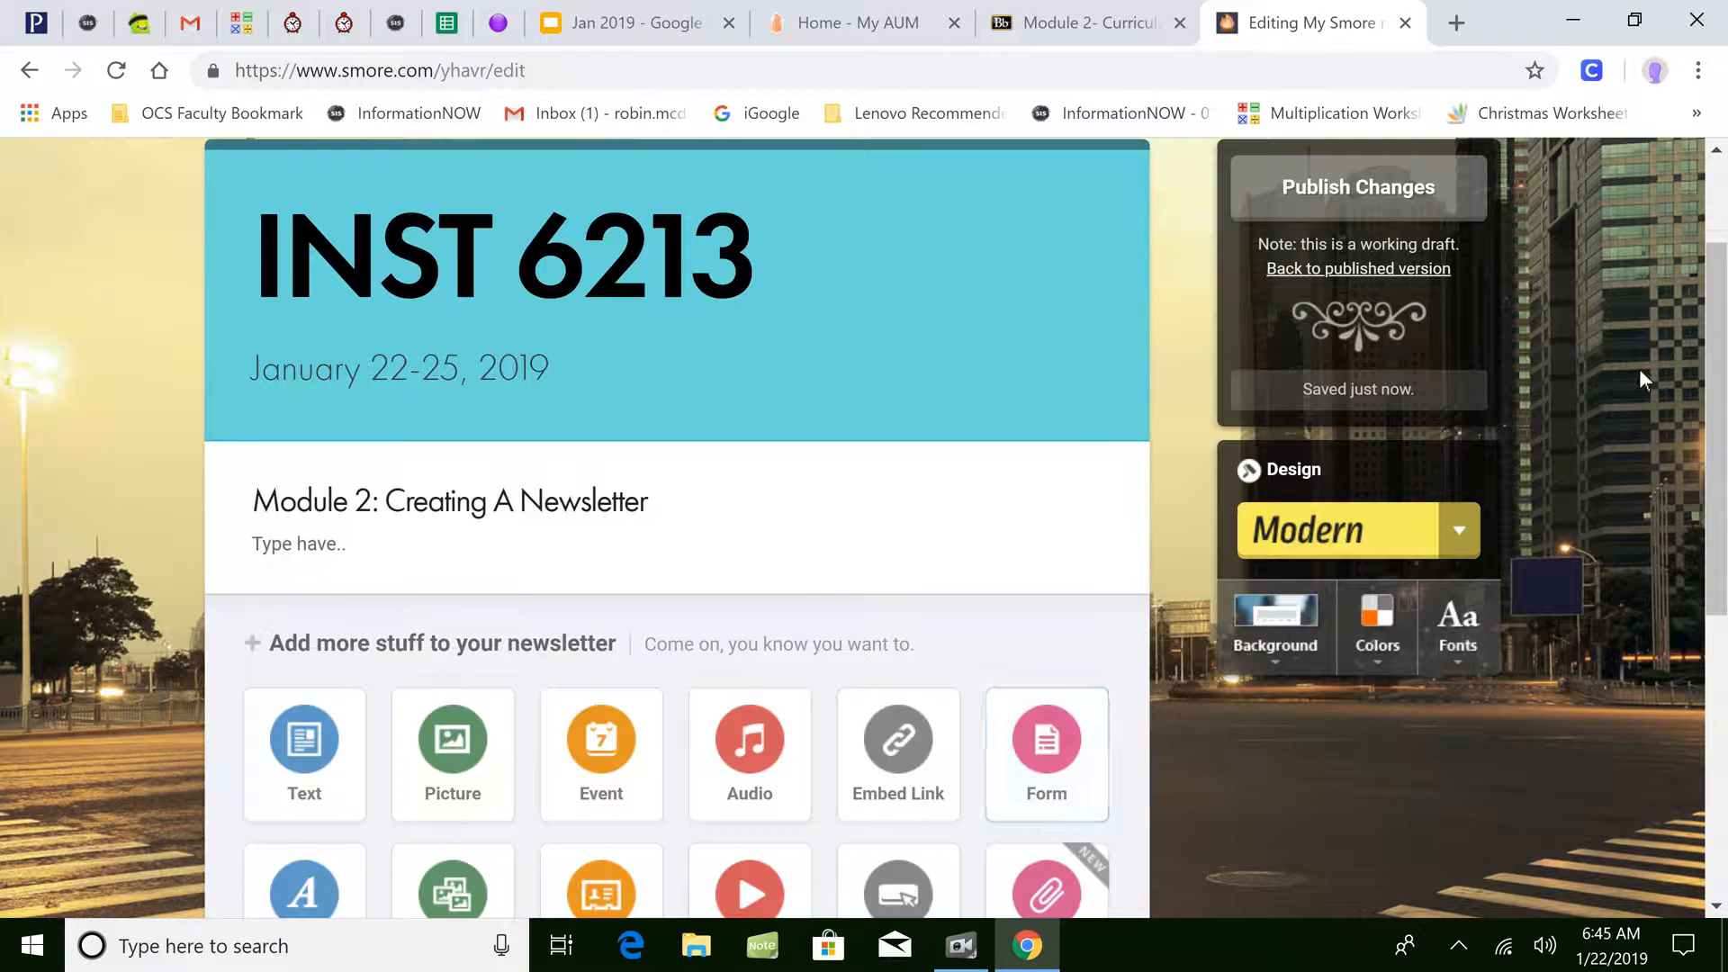
drag(1720, 535, 1718, 578)
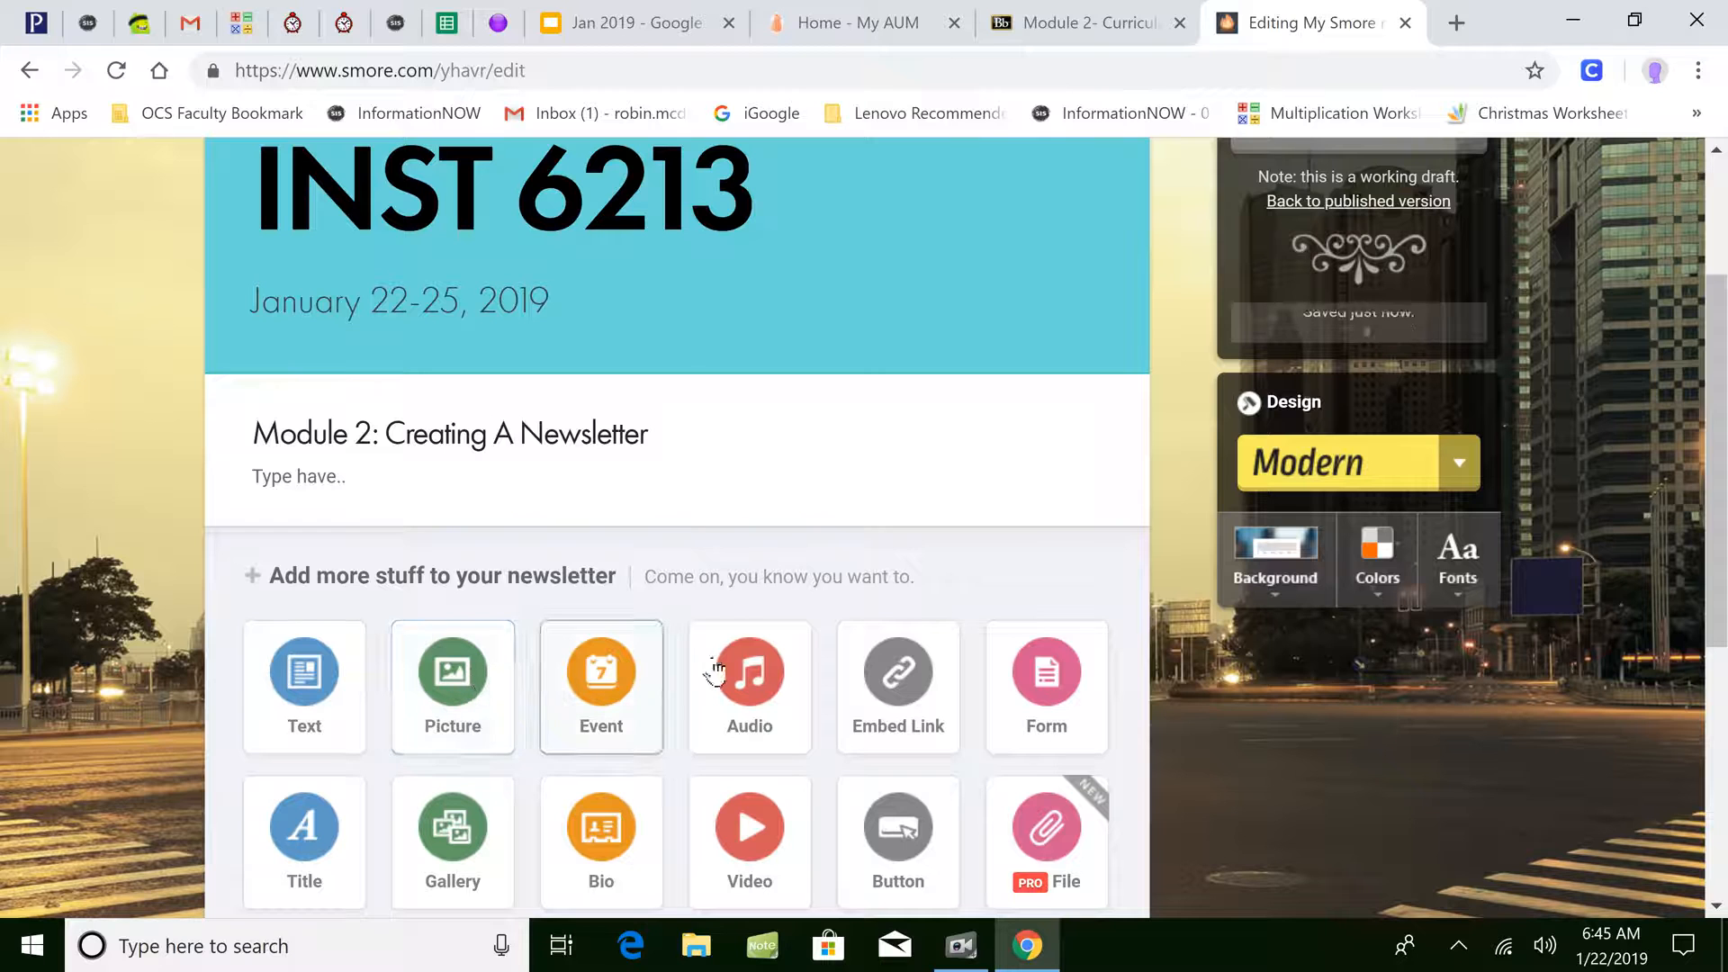
click(1047, 682)
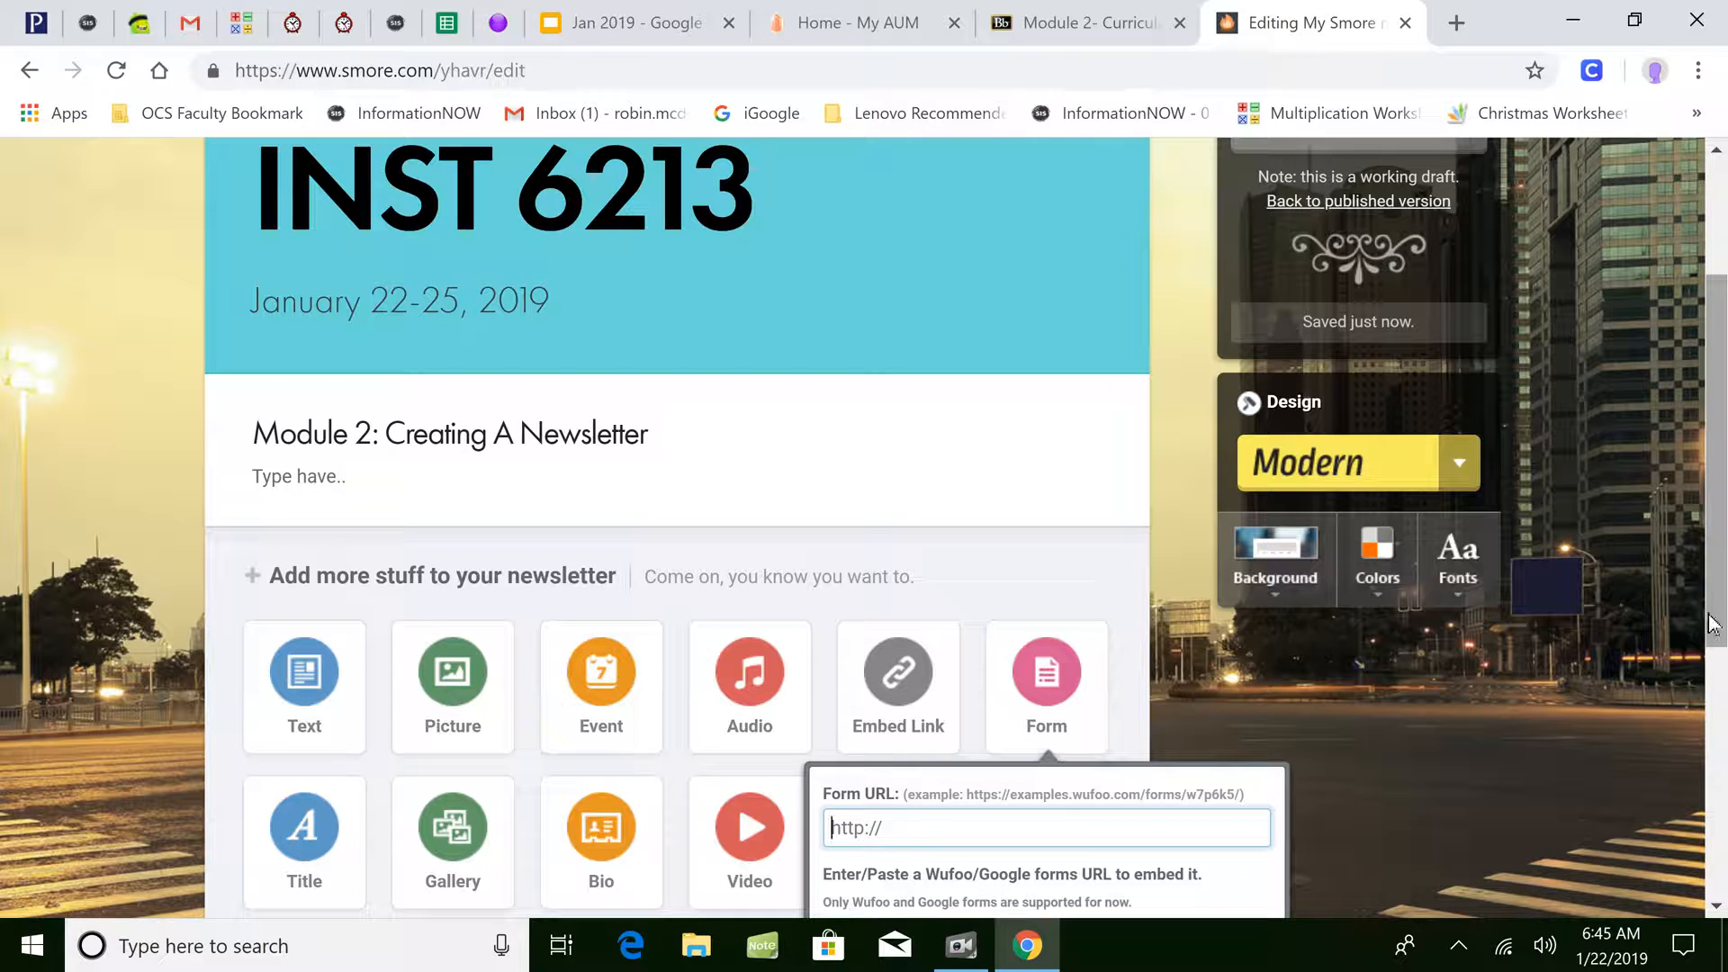
click(1122, 617)
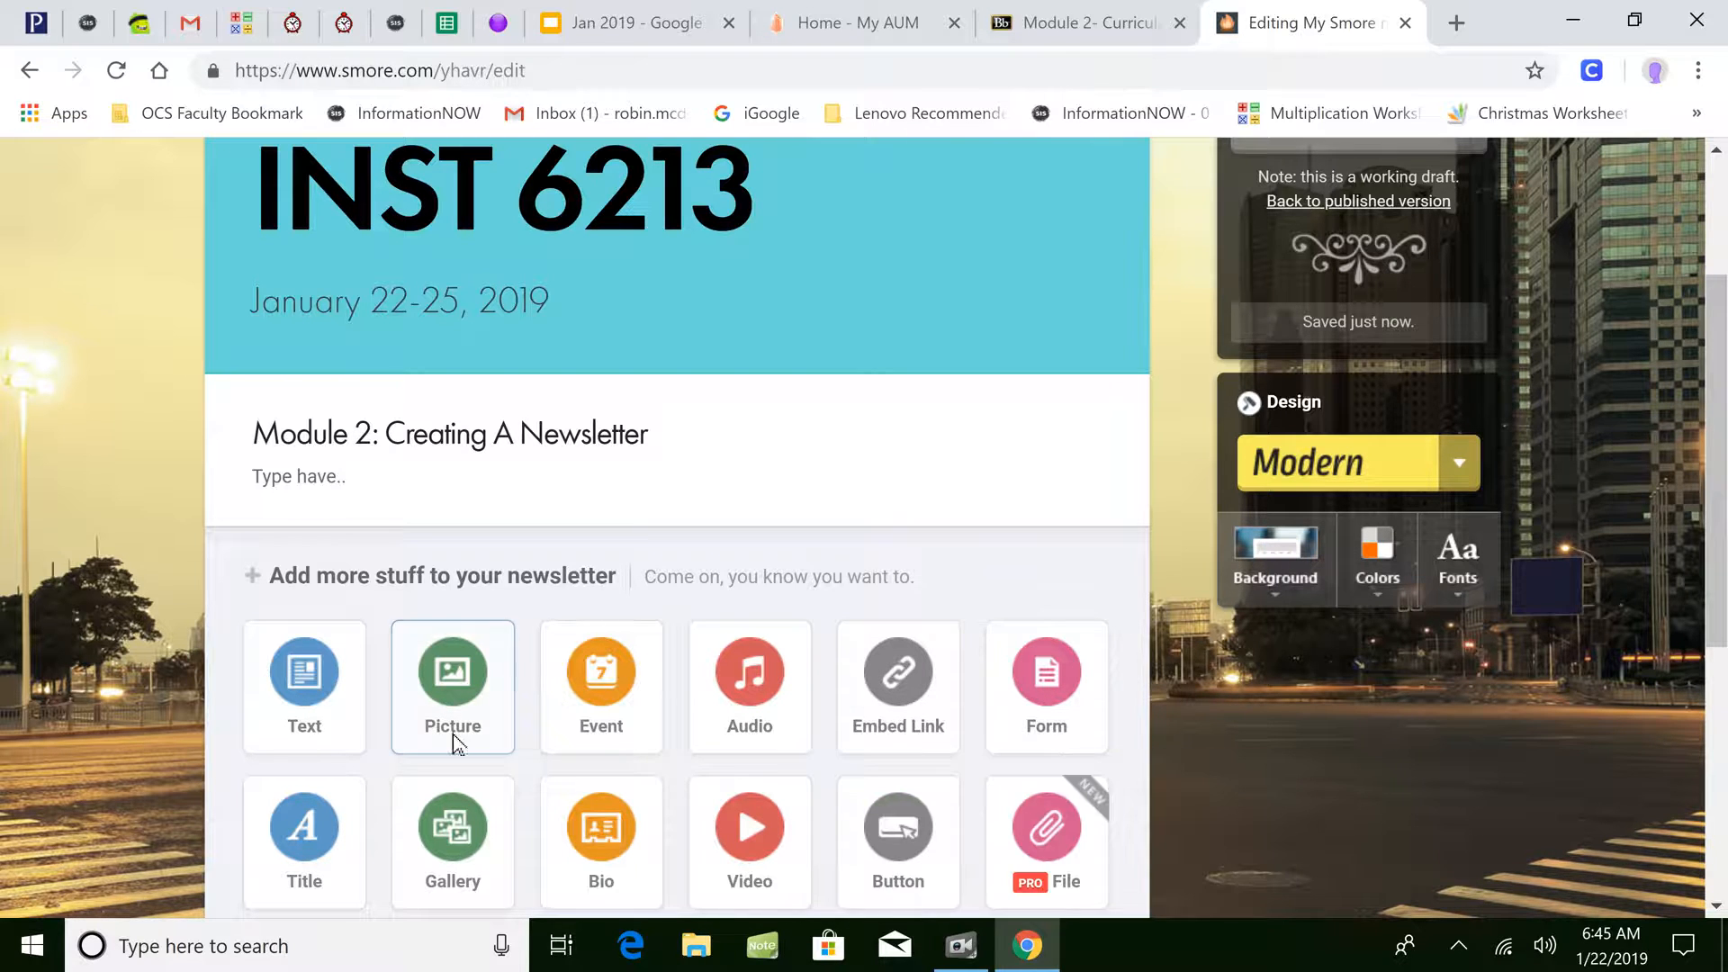
- Add an event block named 'West Forest Intermediate Spelling Bee'
click(557, 719)
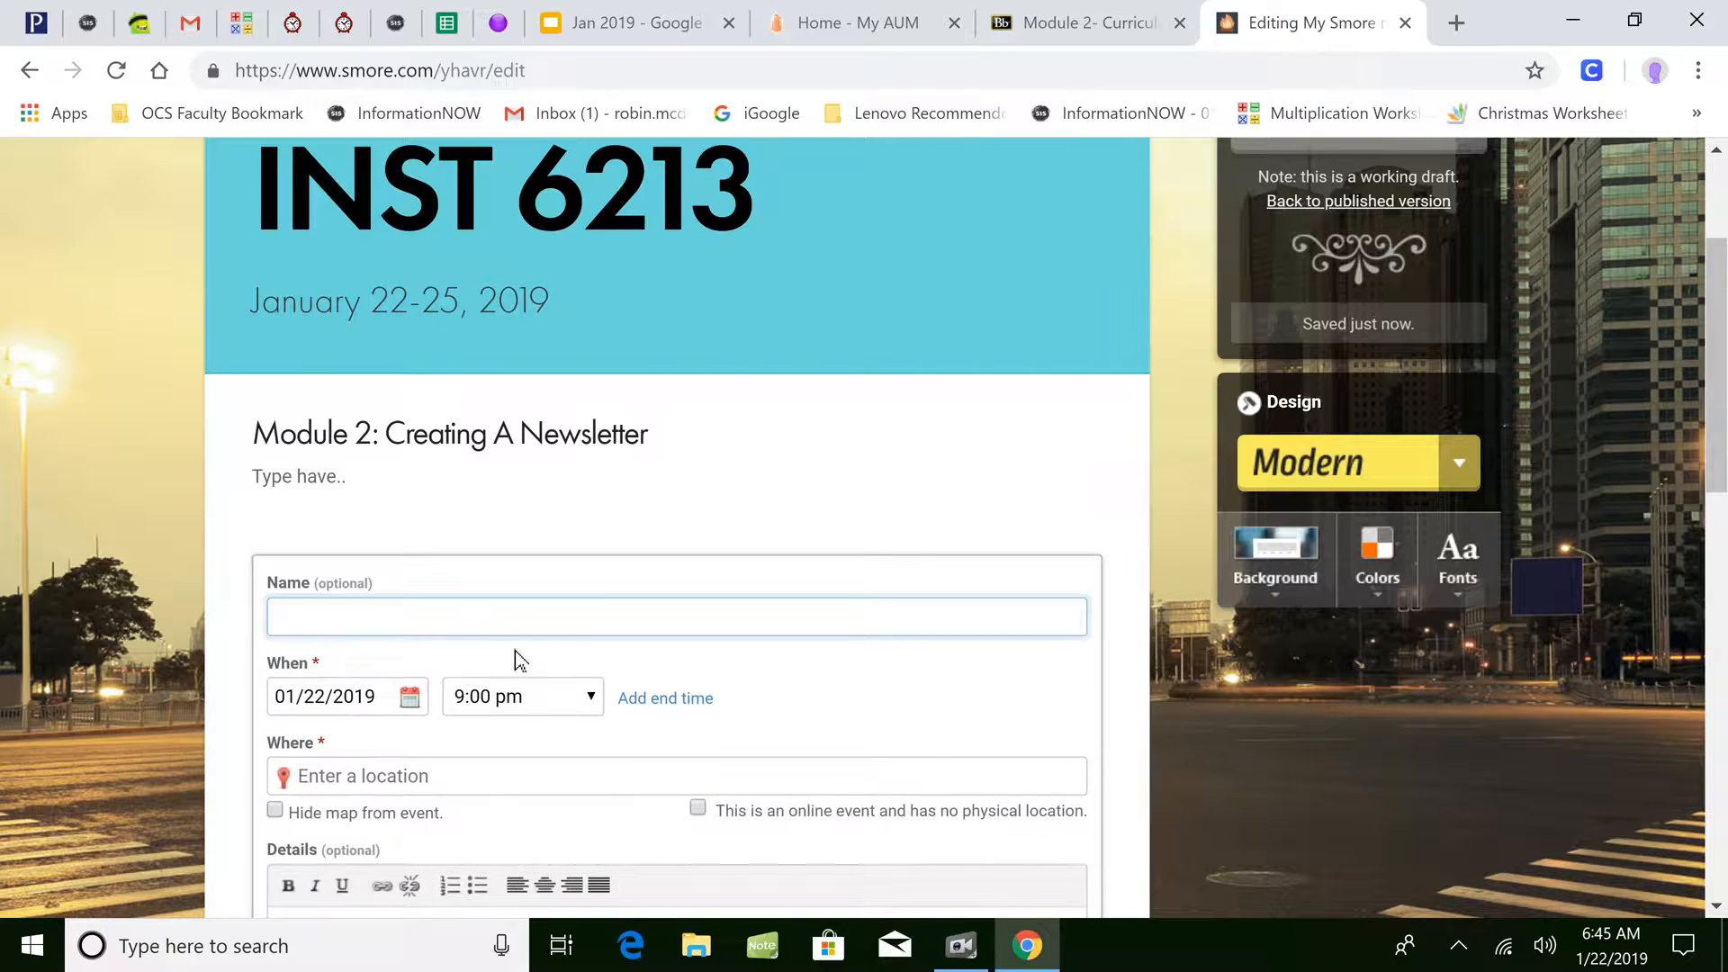
text(Wets)
key(BackSpace)
key(BackSpace)
text(st Forest)
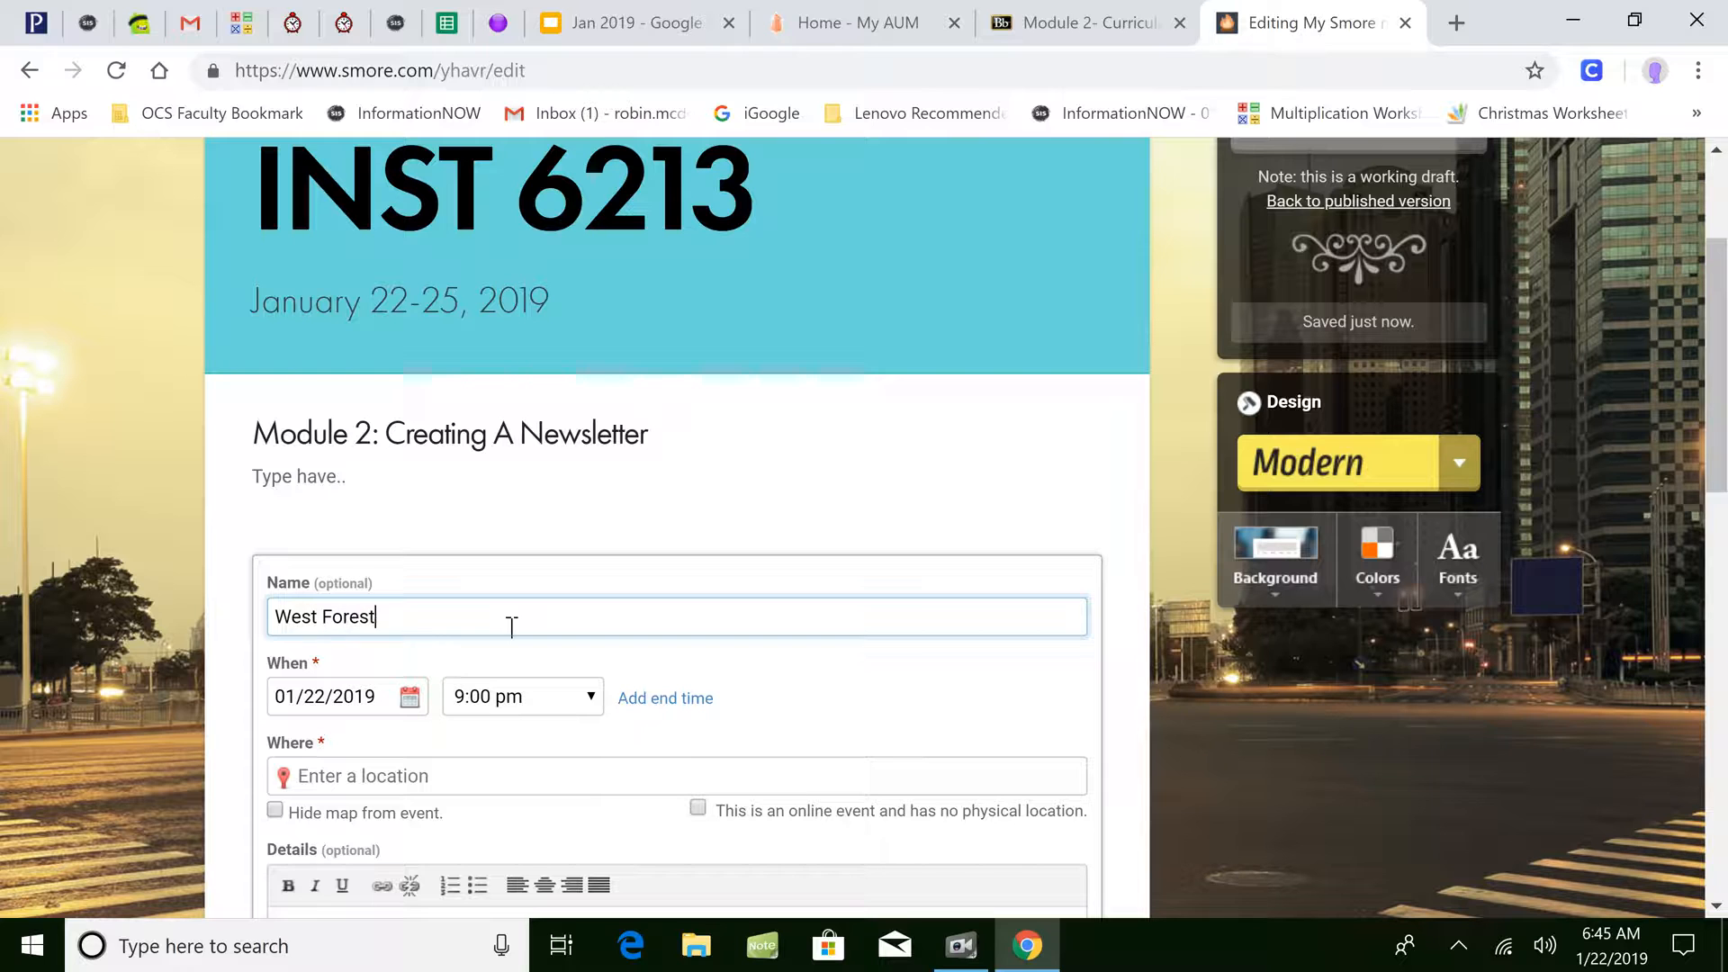
text( Intermediate)
click(423, 698)
click(614, 626)
text(Spelling BEe)
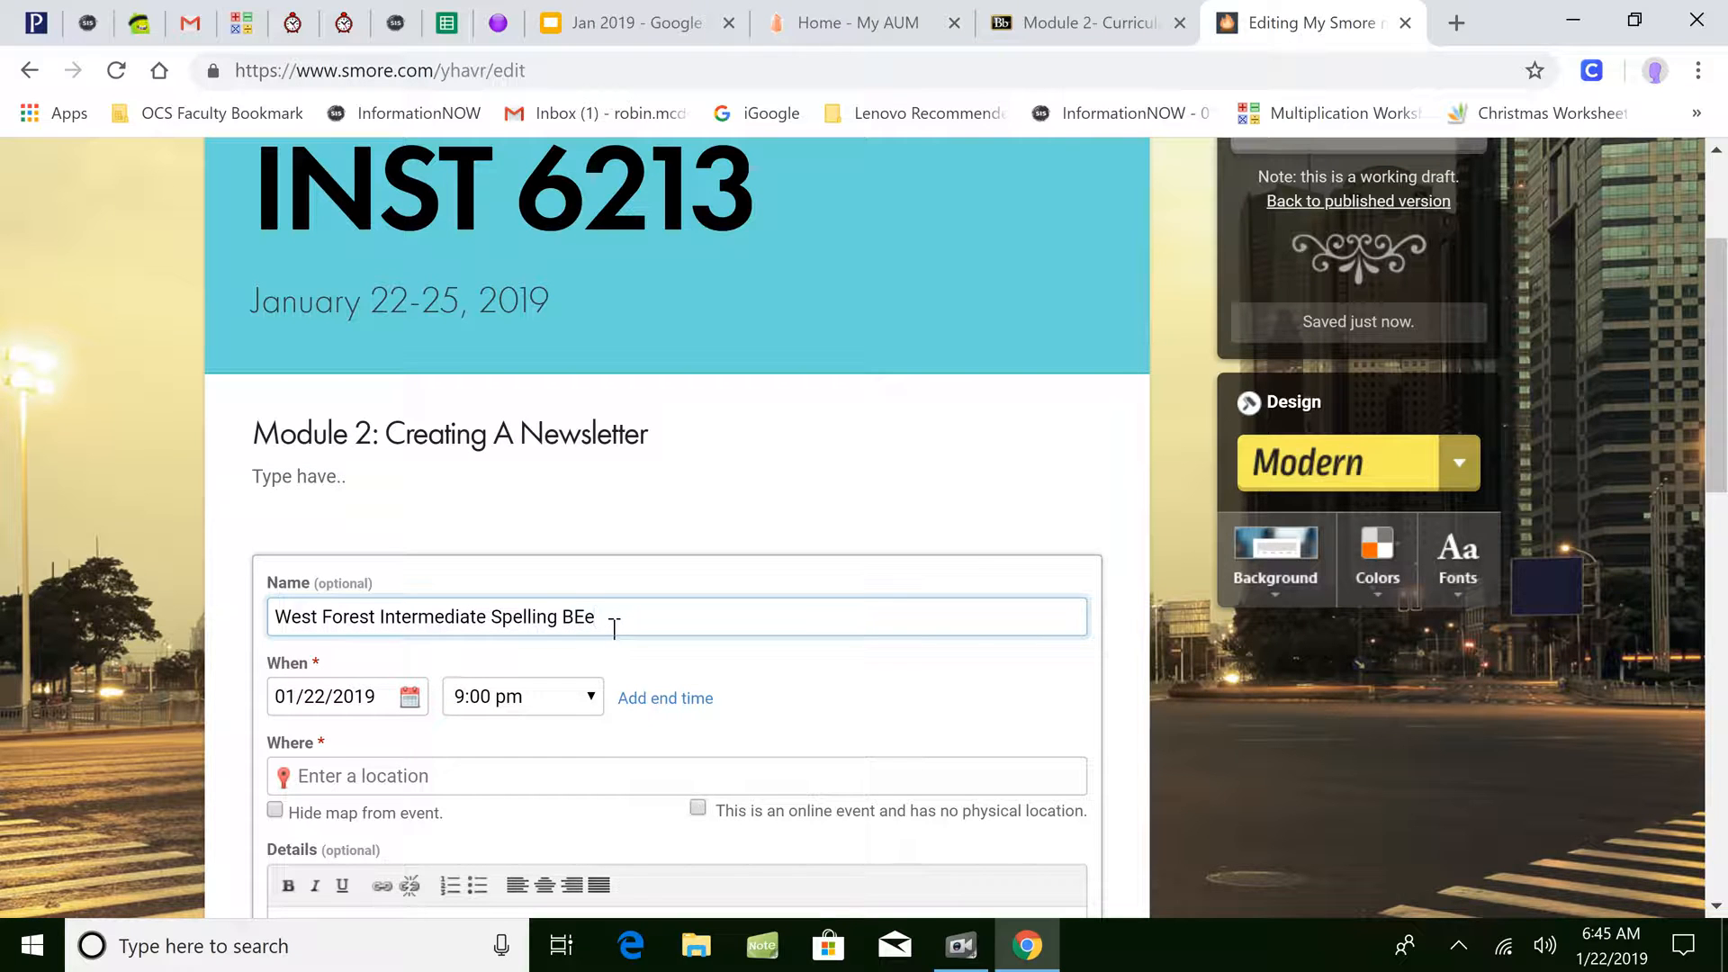
text(e)
- Set the event date to January 25, 2019 with an 8:30 am start time
click(381, 699)
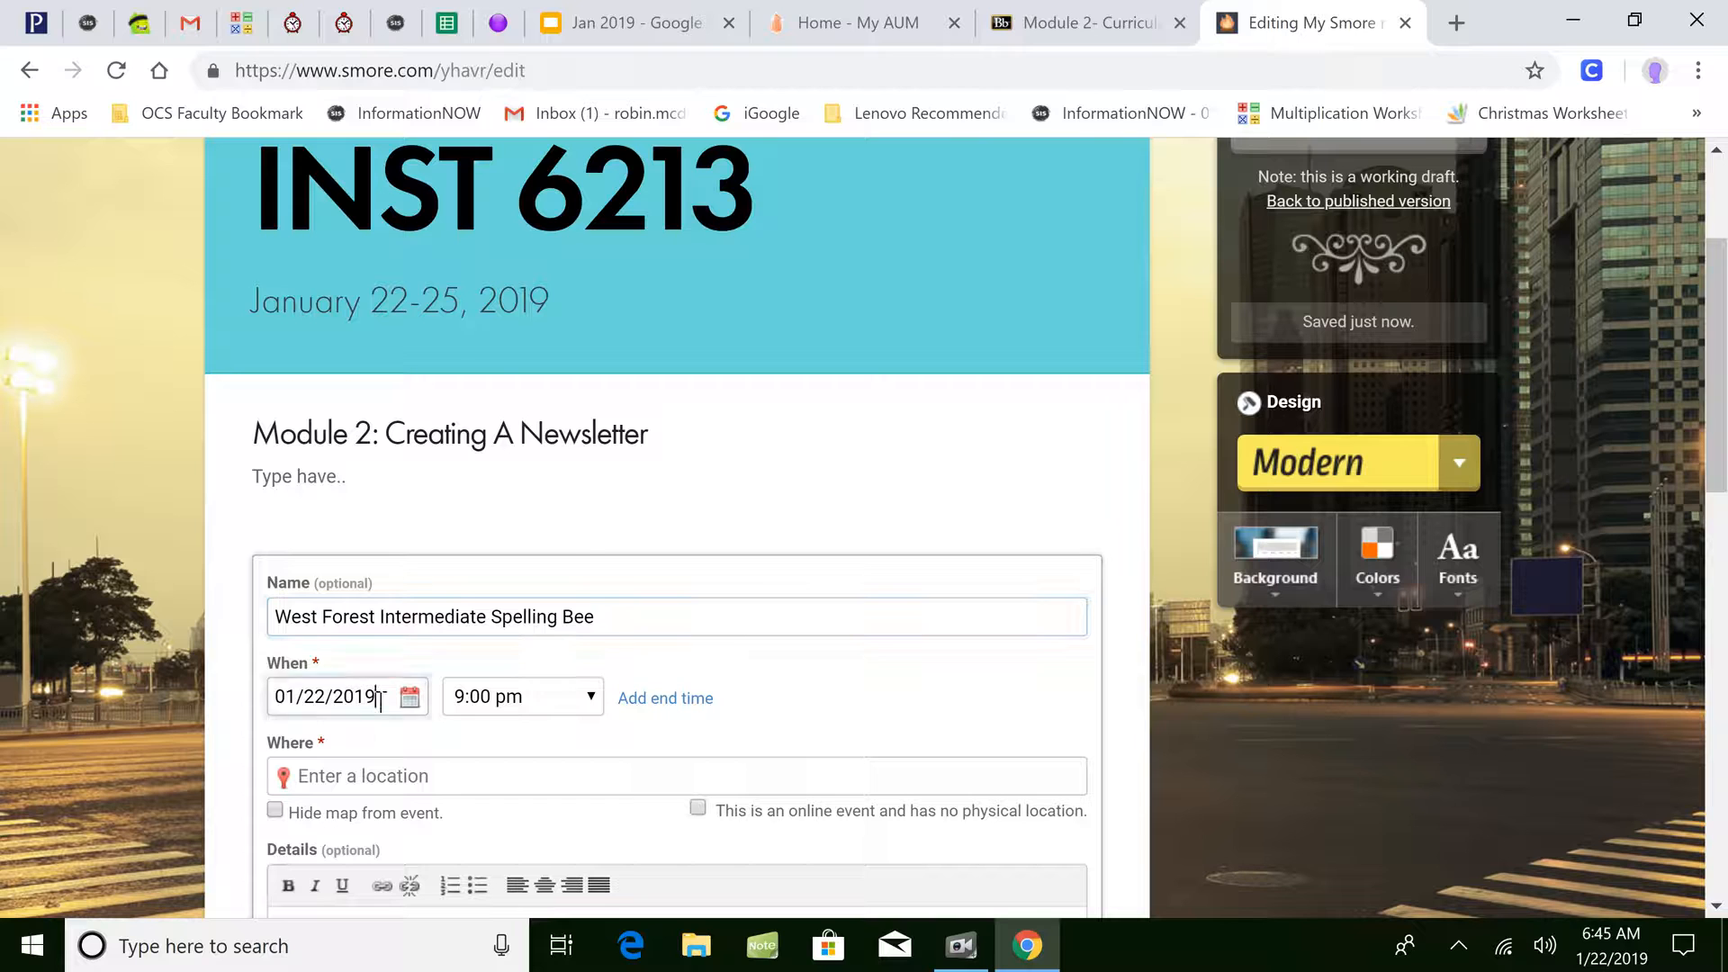
click(510, 635)
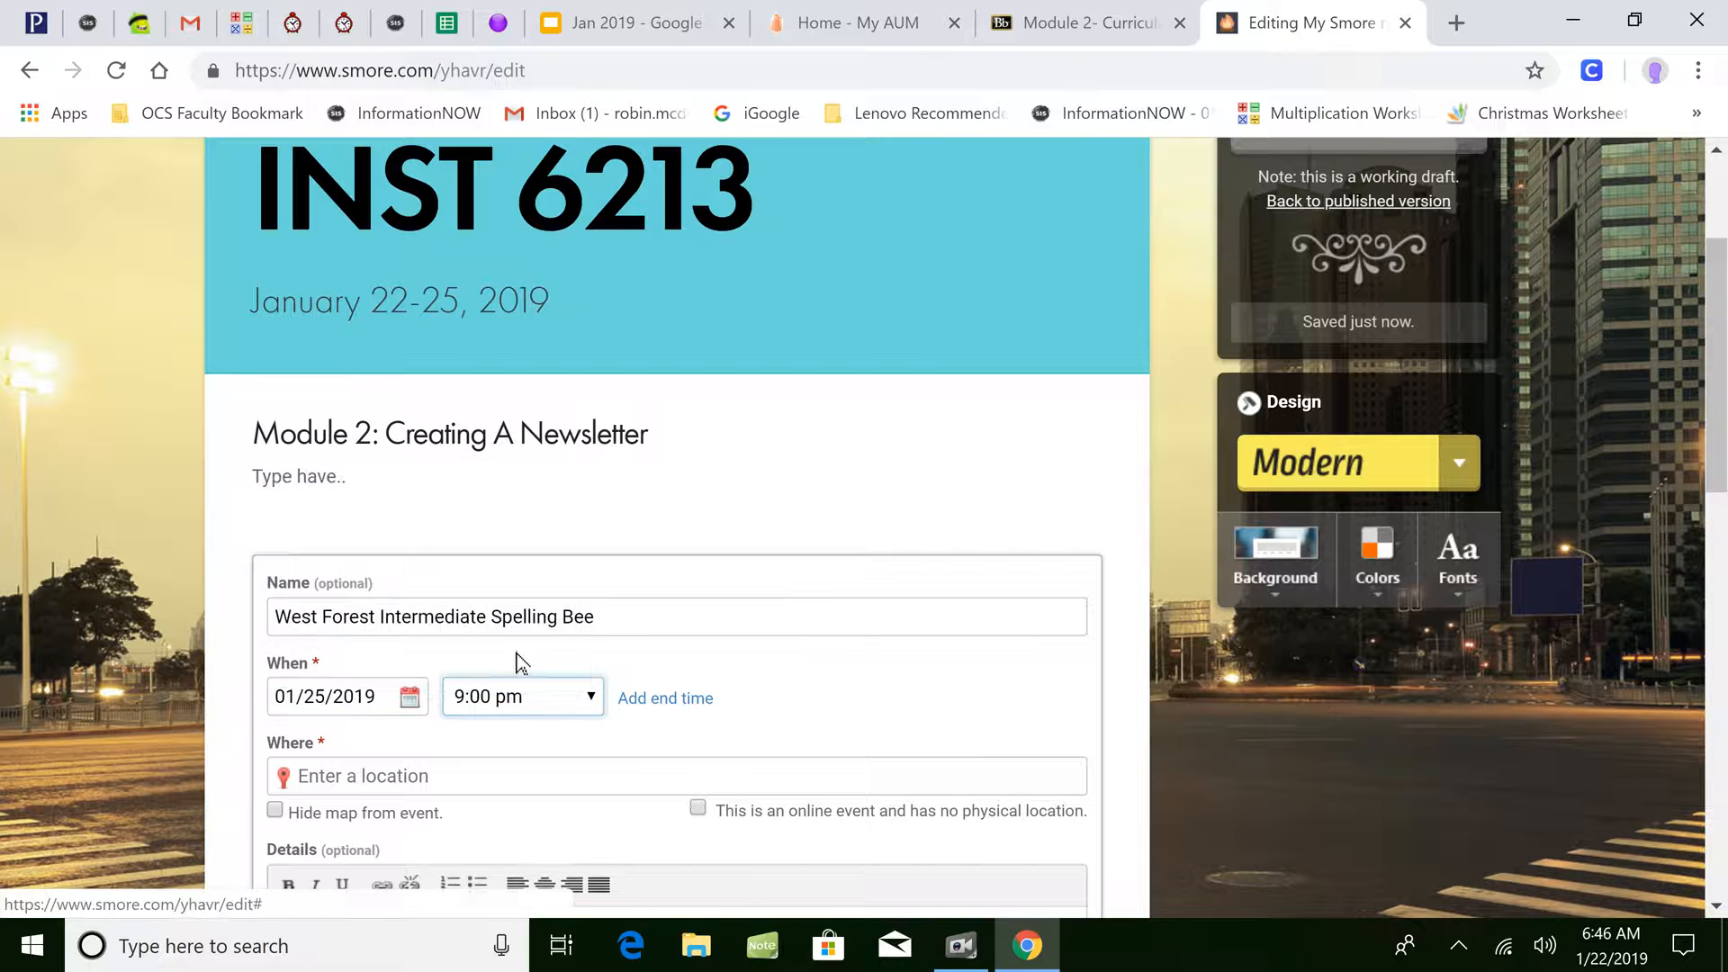
click(520, 700)
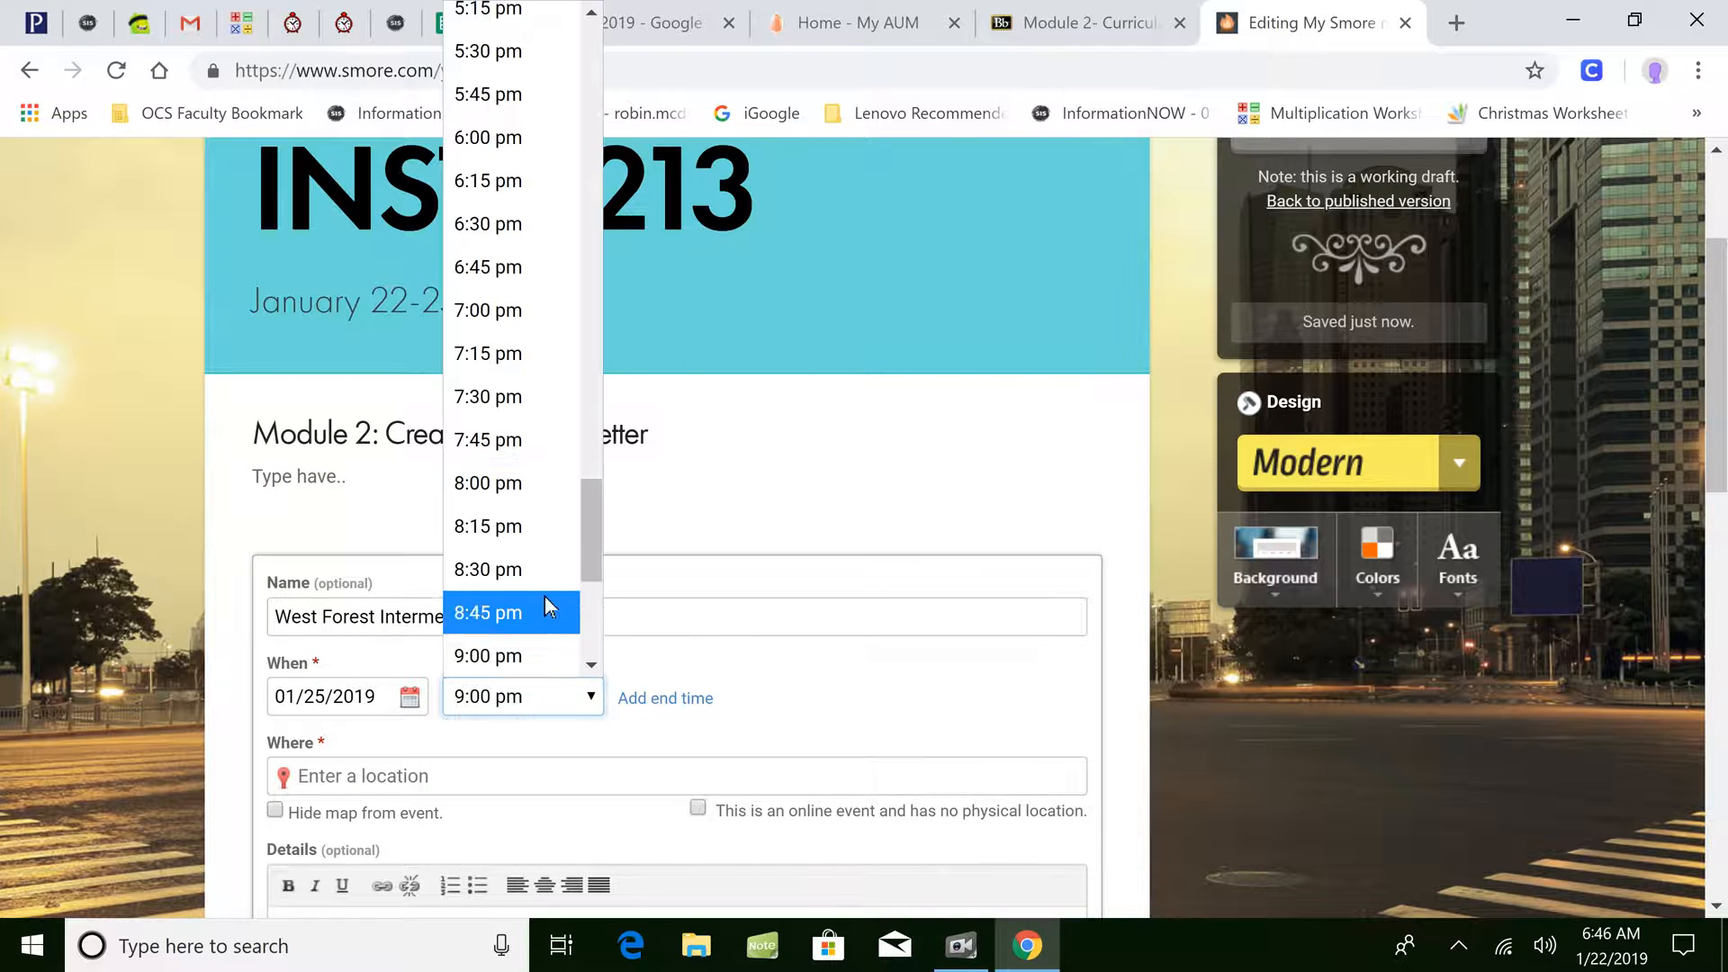
drag(594, 541, 724, 245)
click(531, 470)
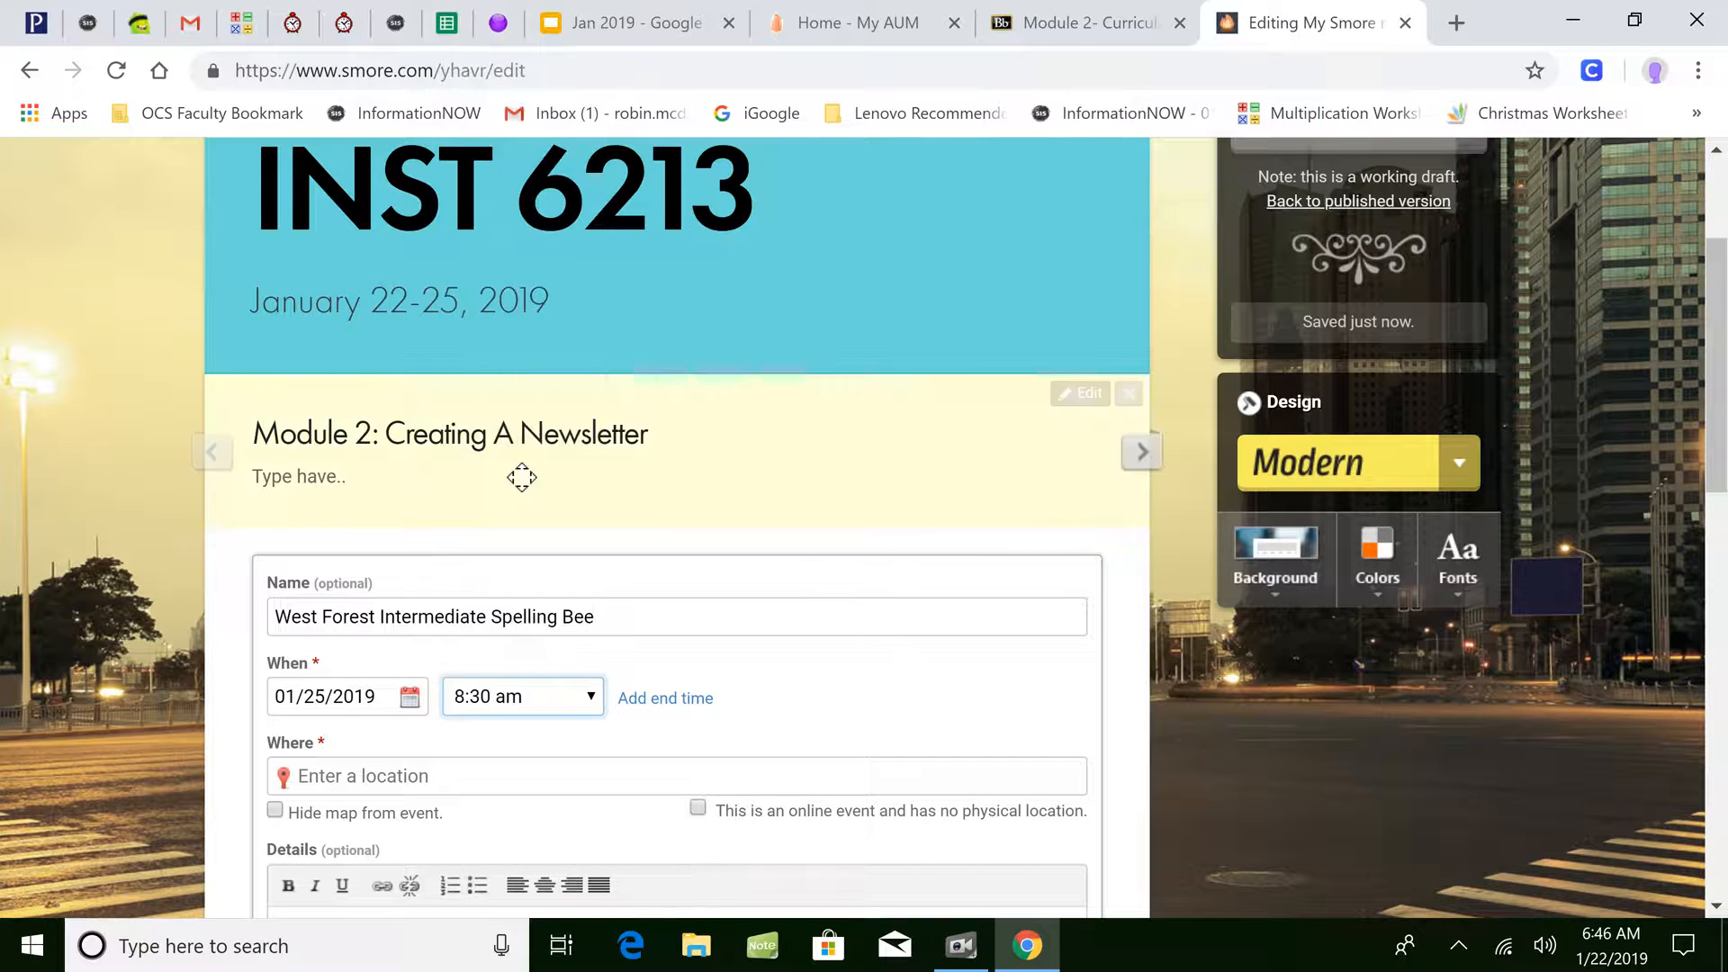
- Set the location to West Forest Intermediate School, add details text, and finish the event
click(450, 775)
text(W)
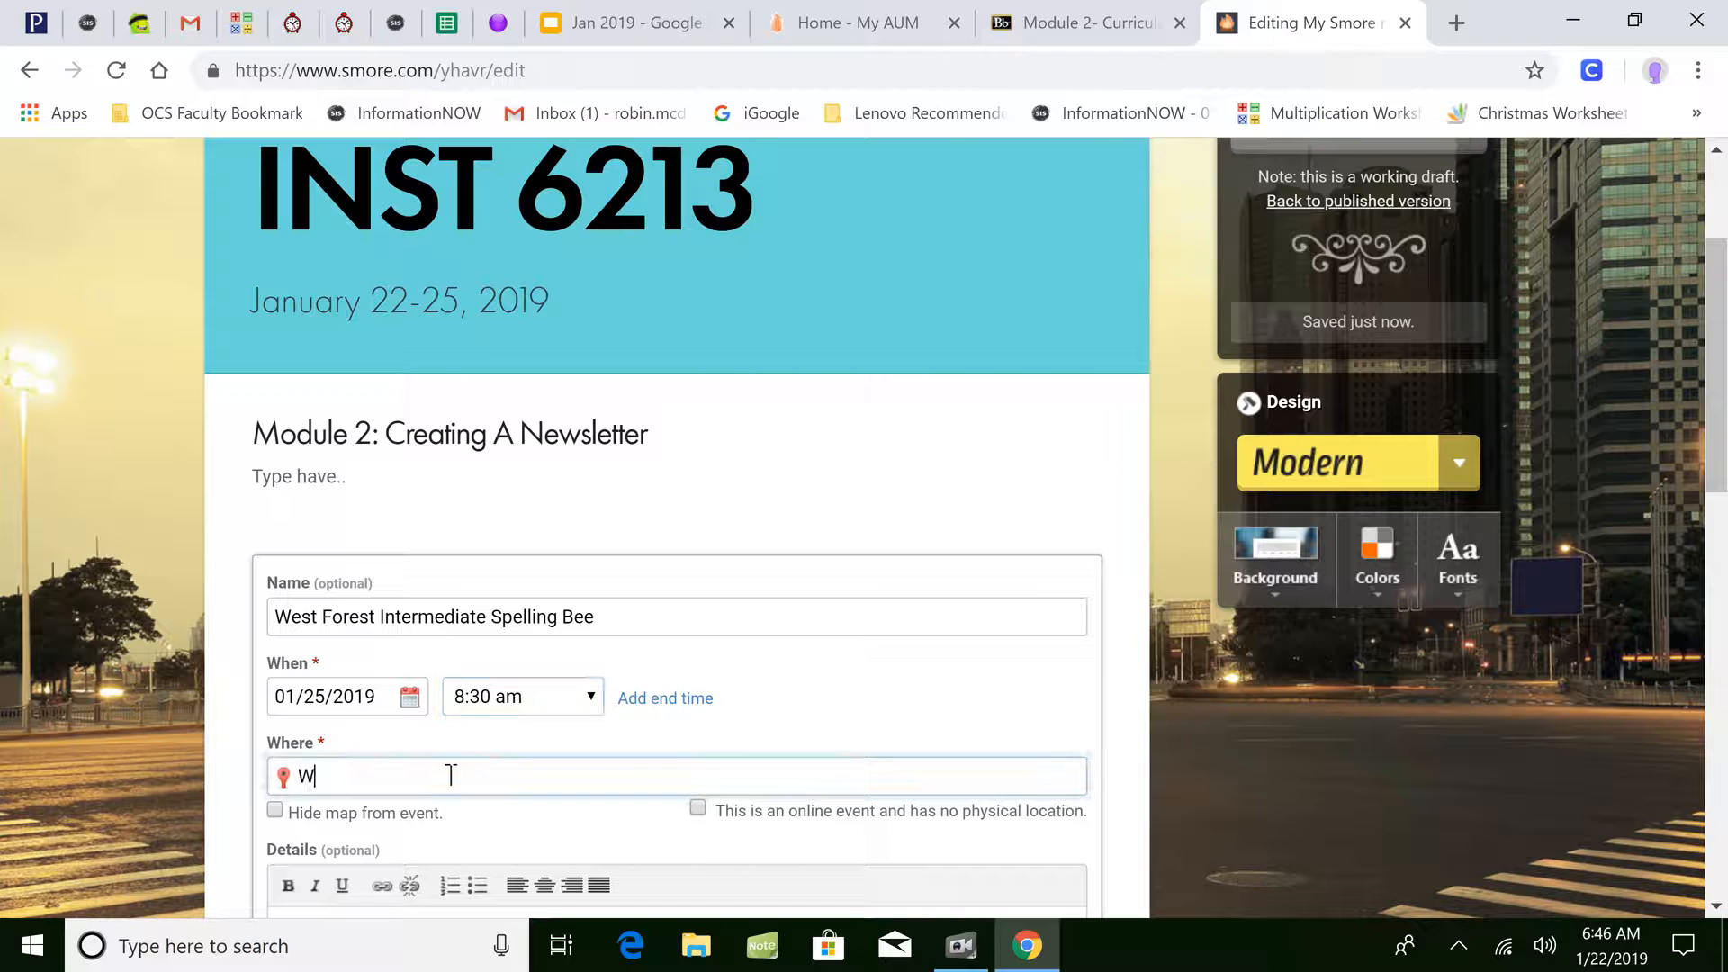
text(est Fore)
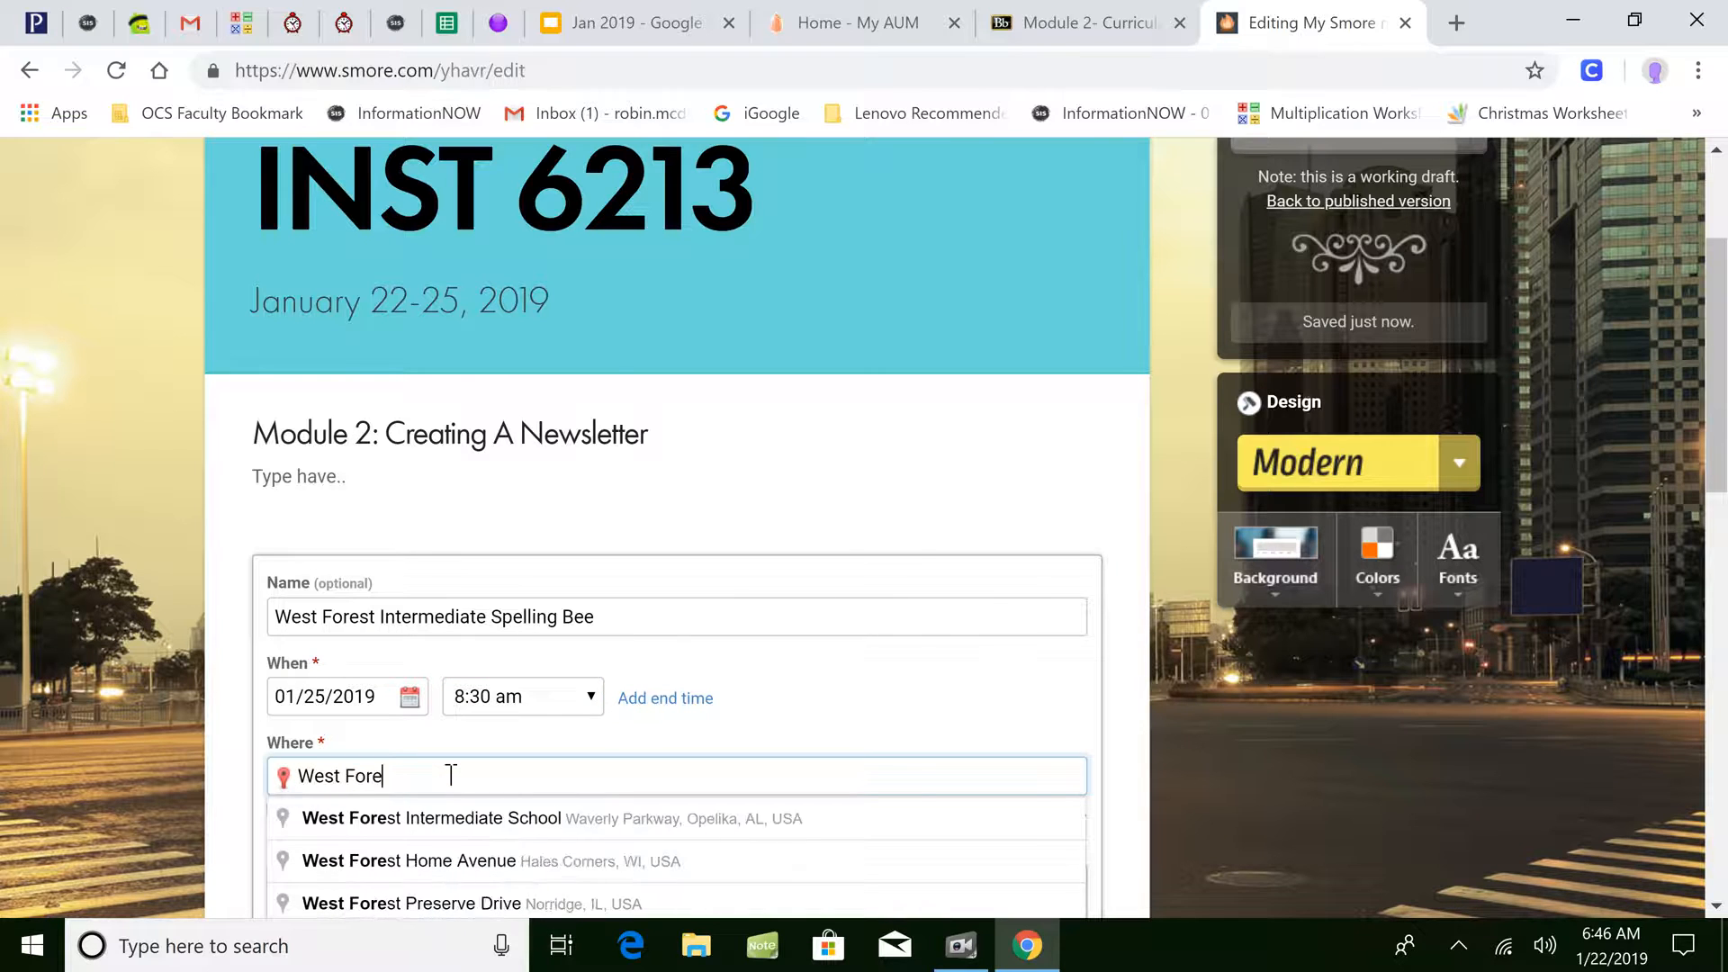
click(464, 820)
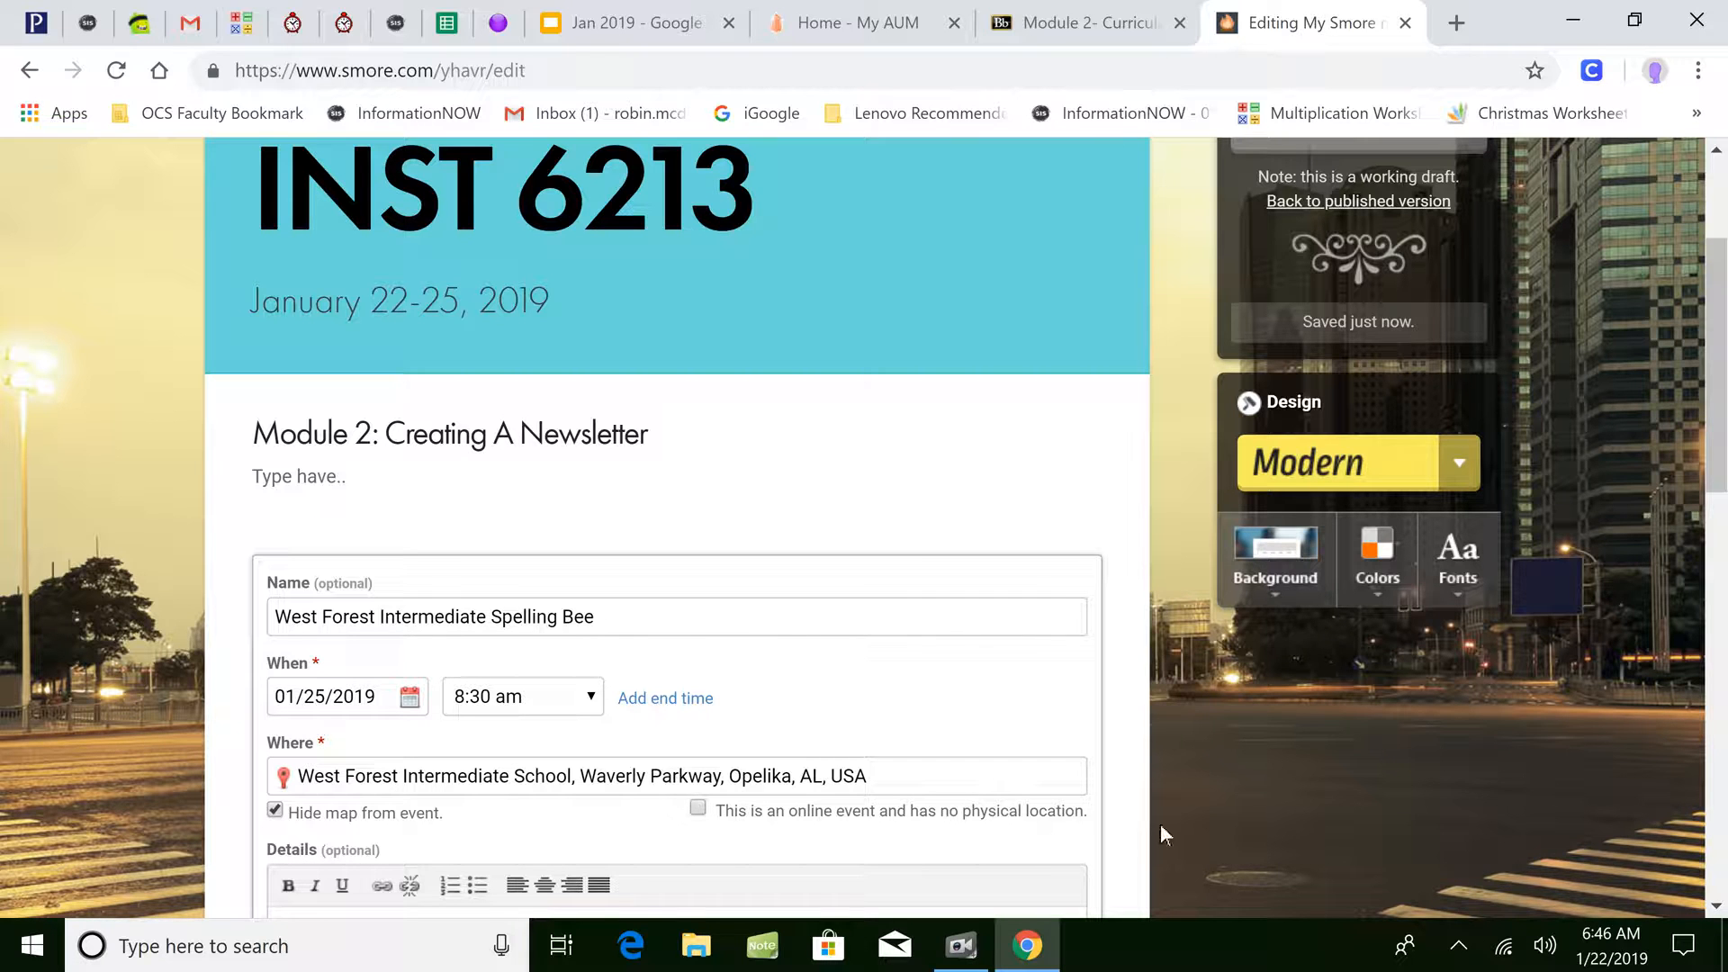
drag(1715, 297, 1714, 402)
click(645, 598)
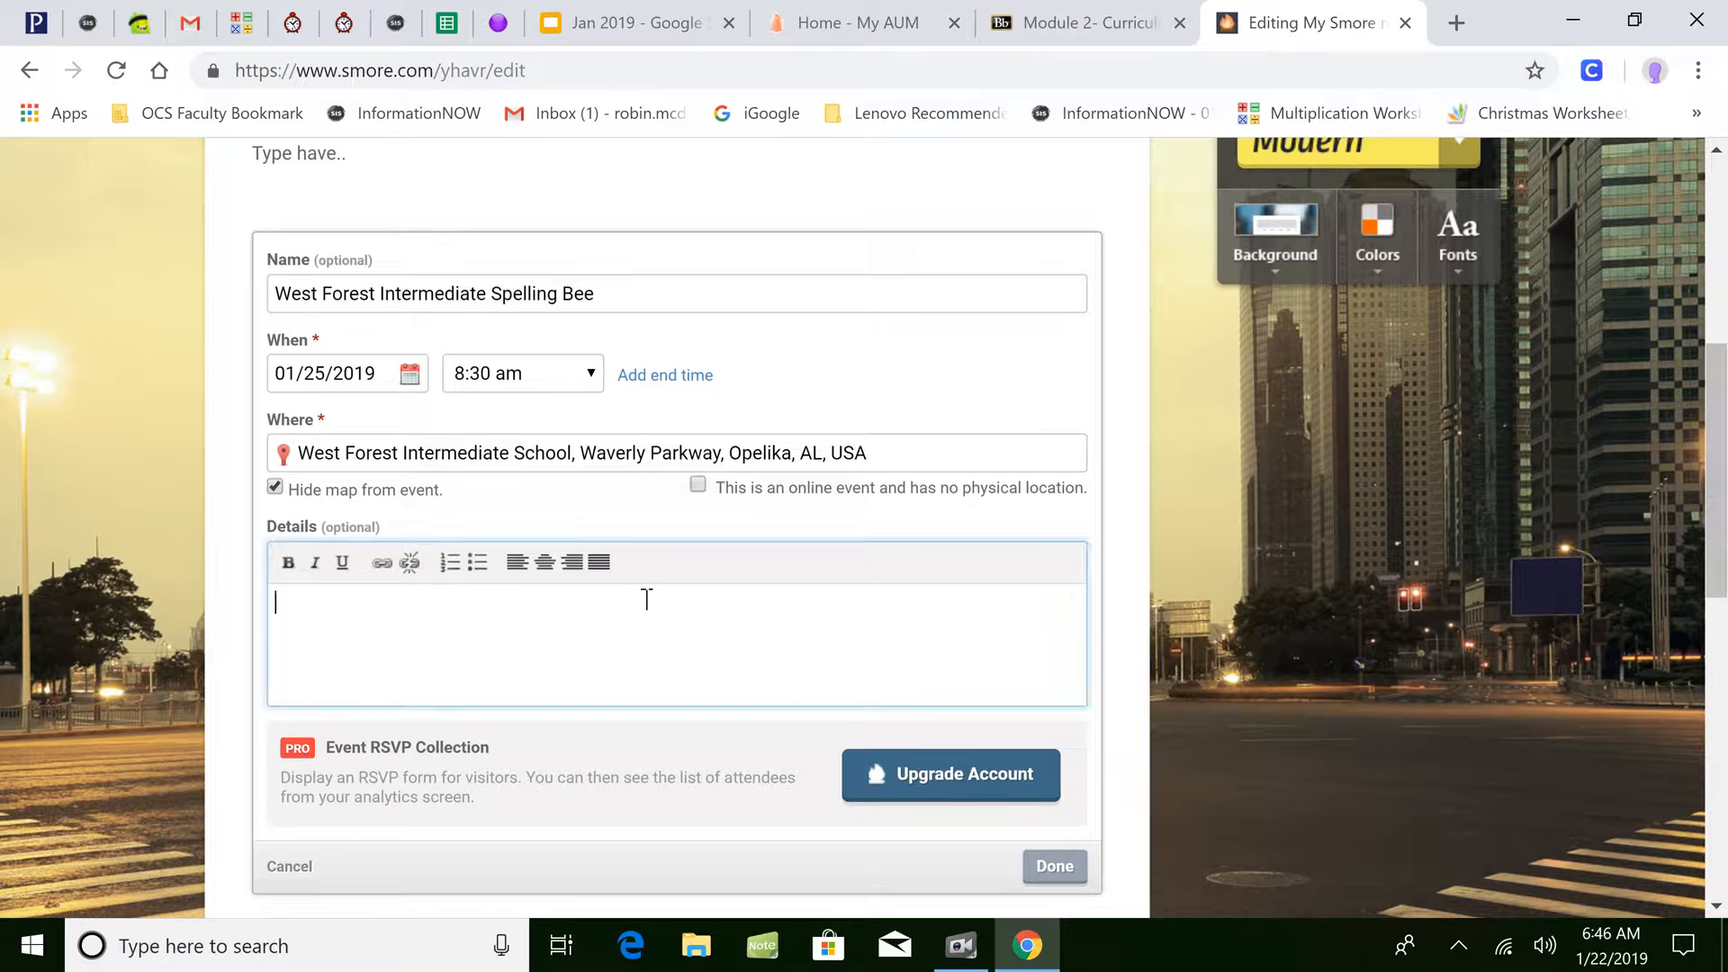
text(Type here.)
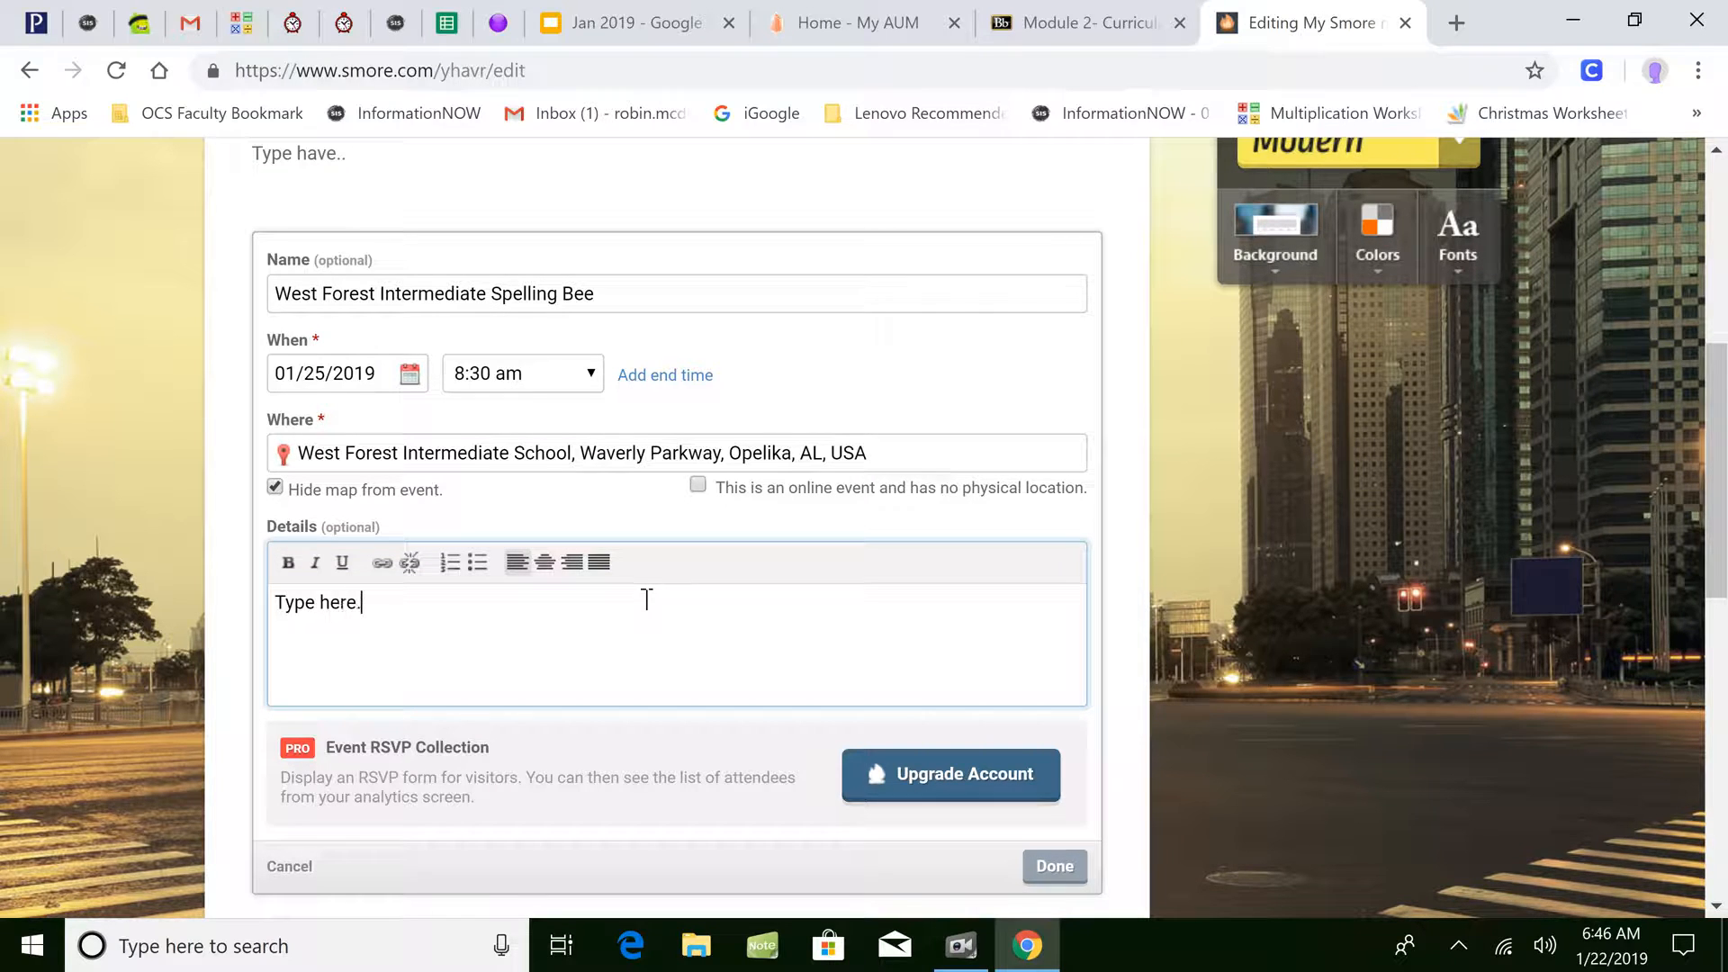
click(1048, 865)
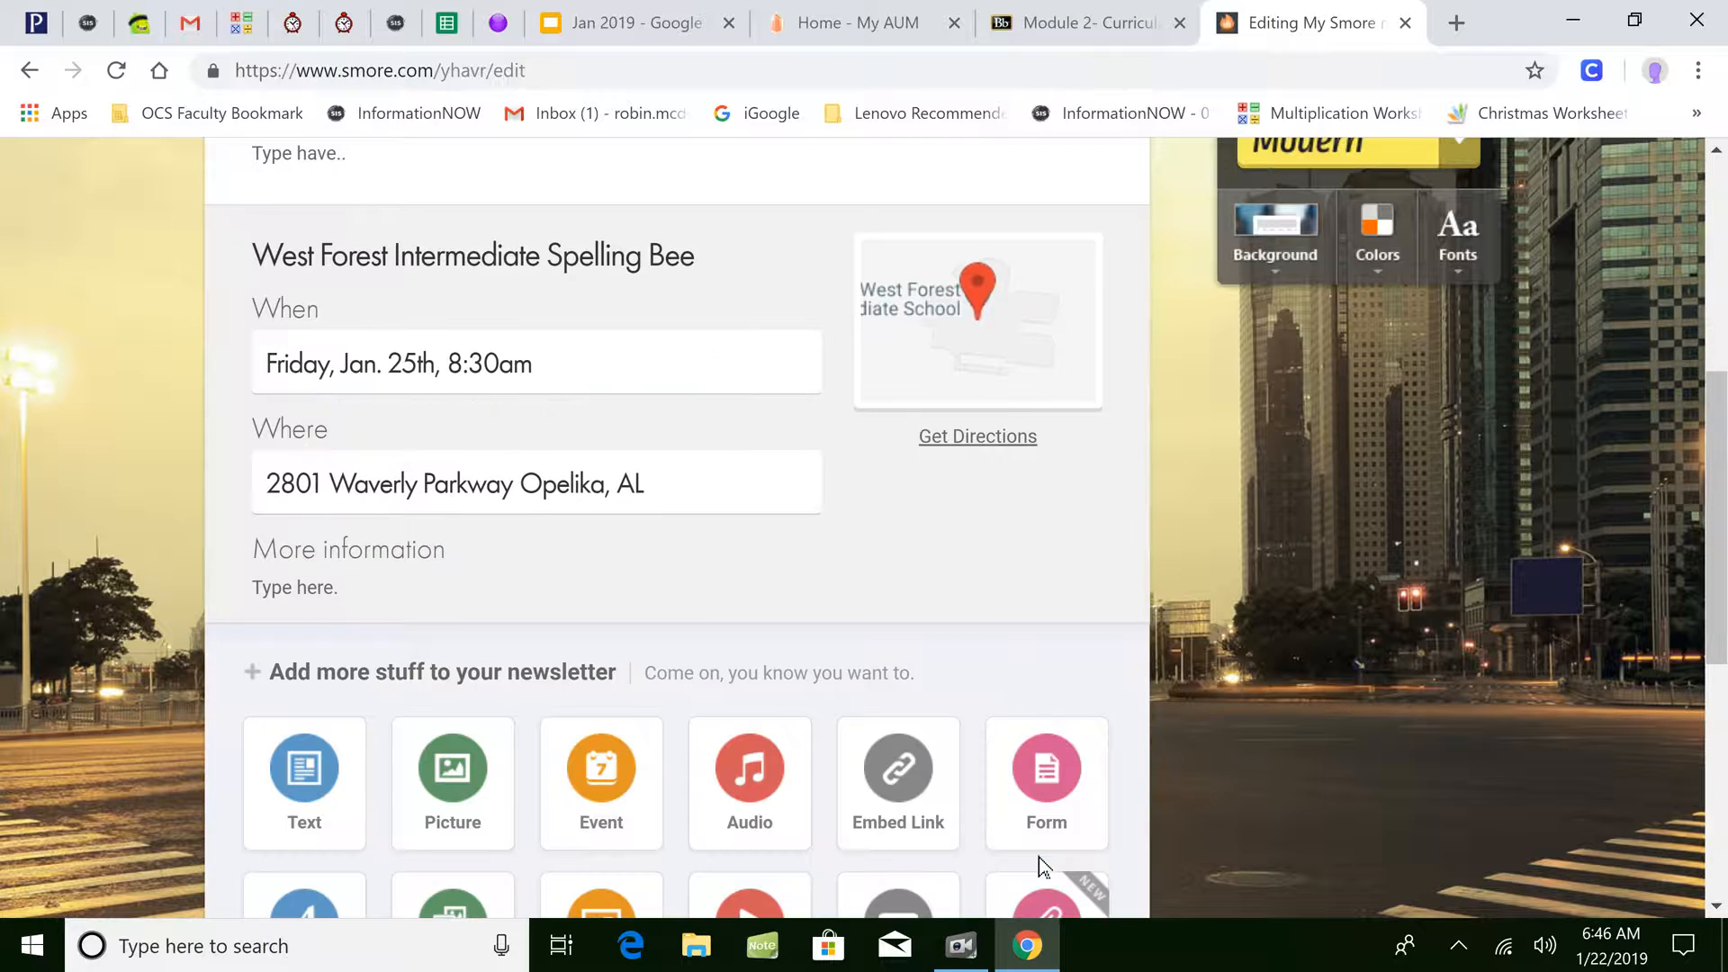
mouse_move(1714, 538)
mouse_down()
mouse_move(1714, 421)
mouse_move(1714, 573)
mouse_up()
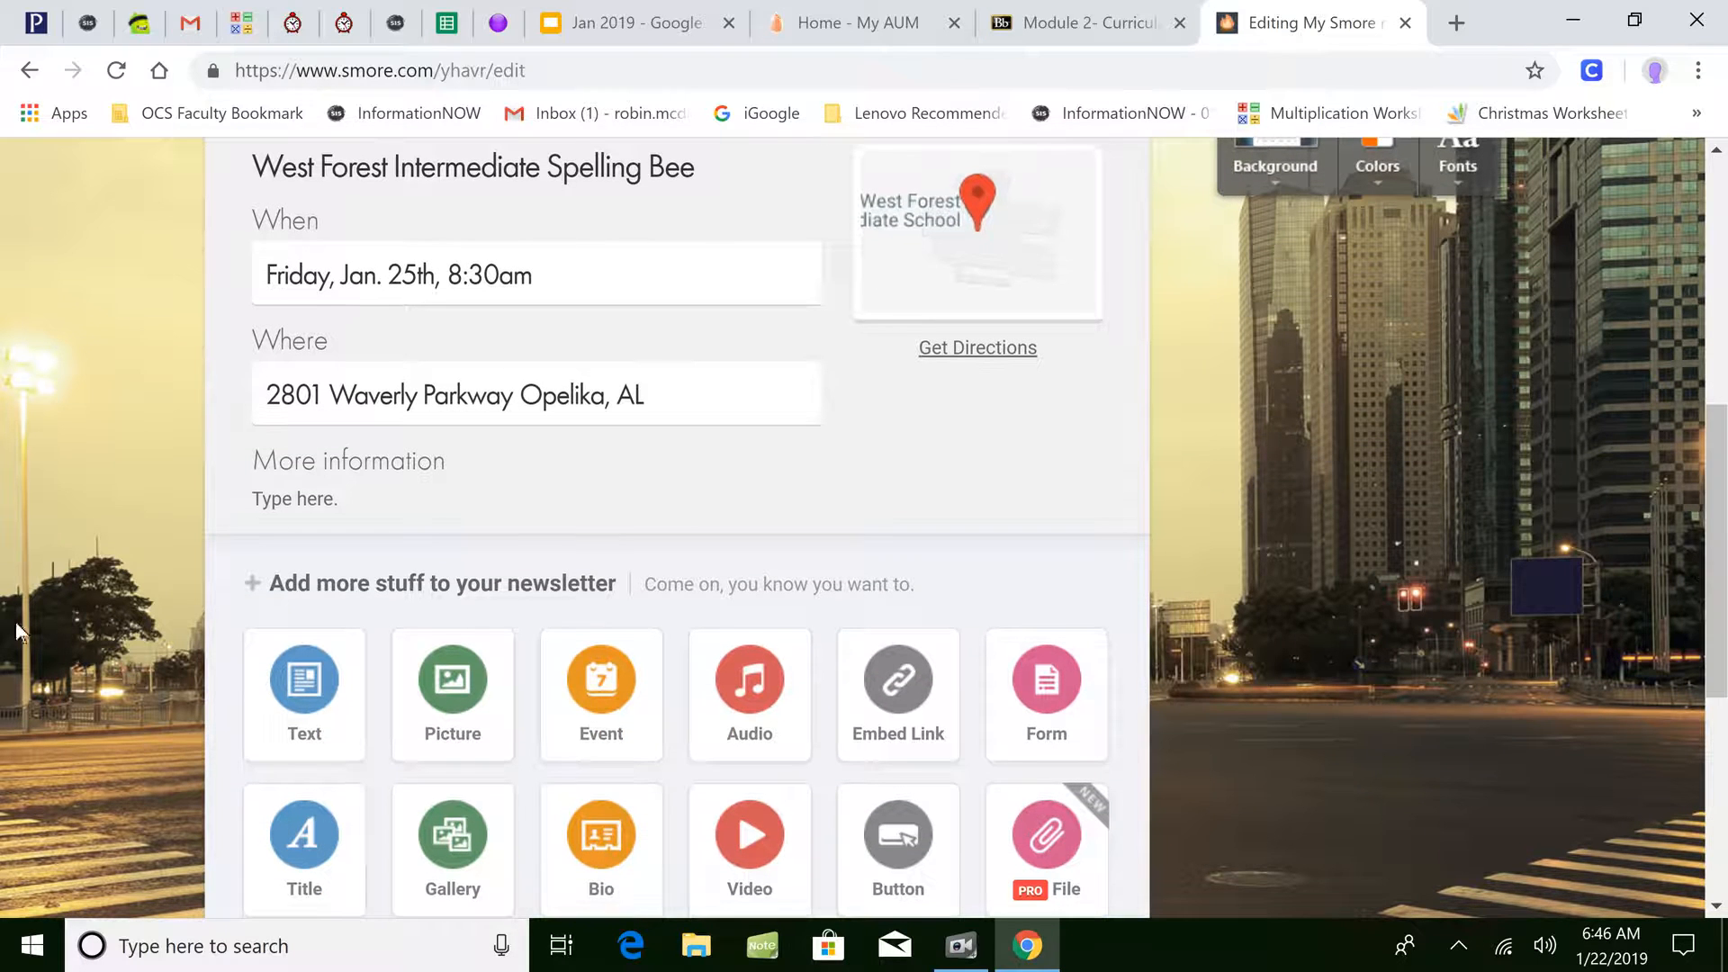
- Add a text block titled 'Spelling Words' with the line 'Phonics: Y to I'
click(332, 699)
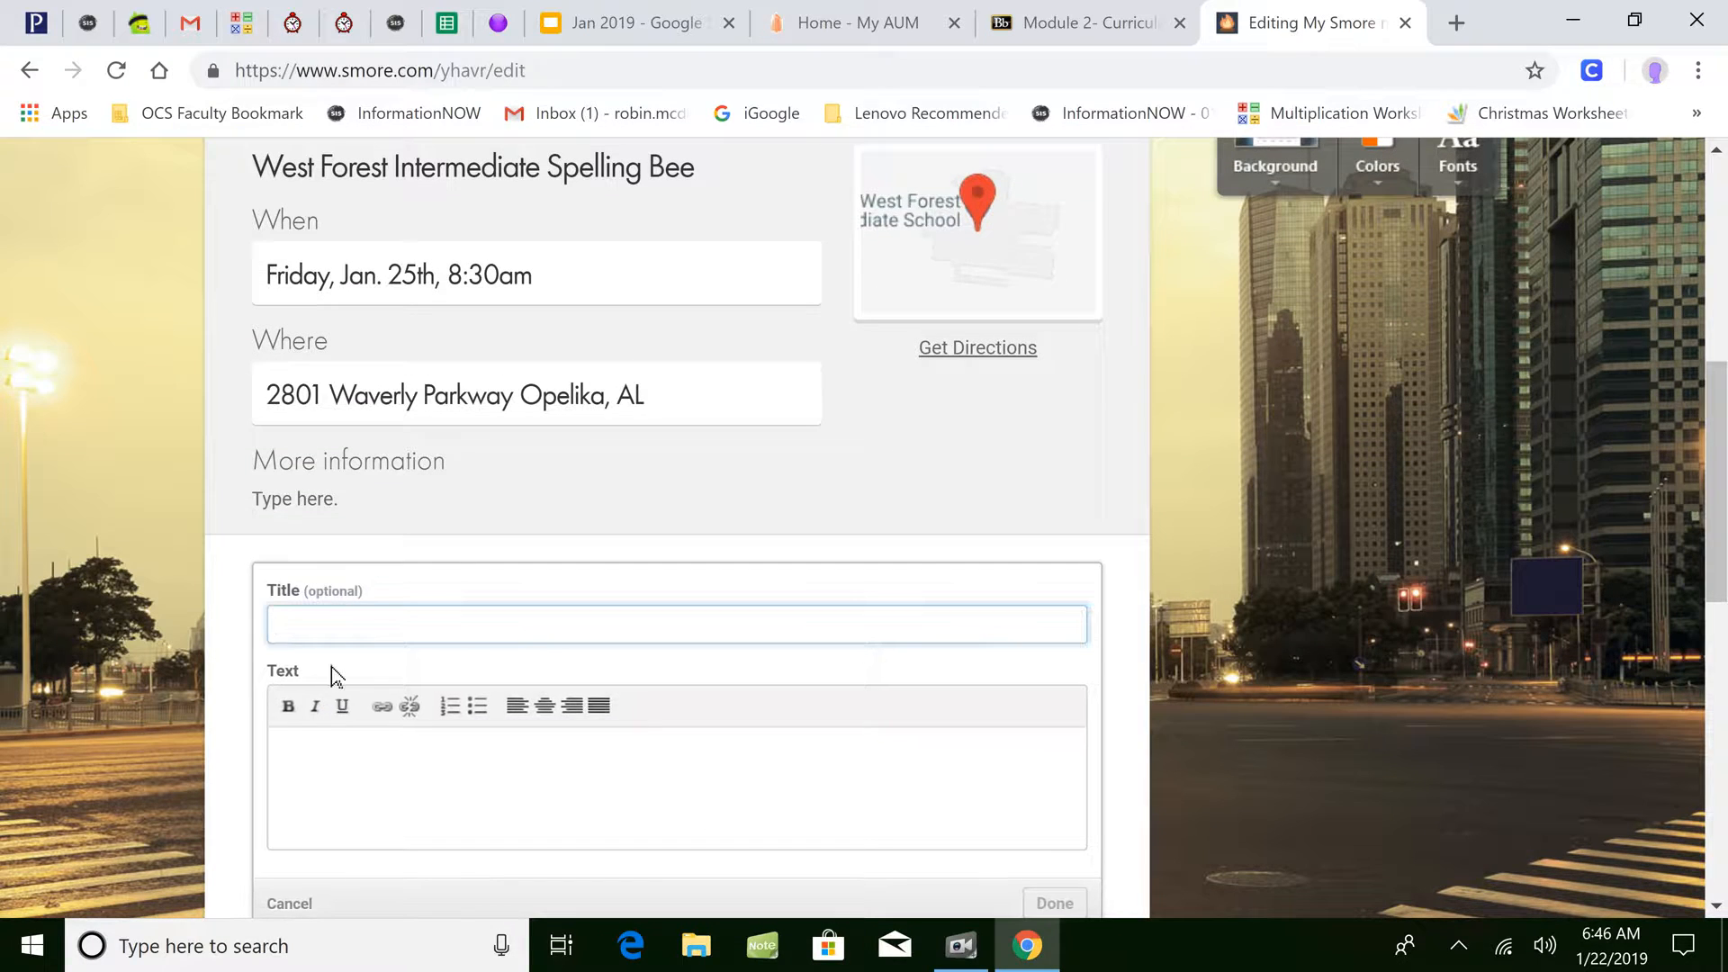
text(B)
key(BackSpace)
text(elling Words)
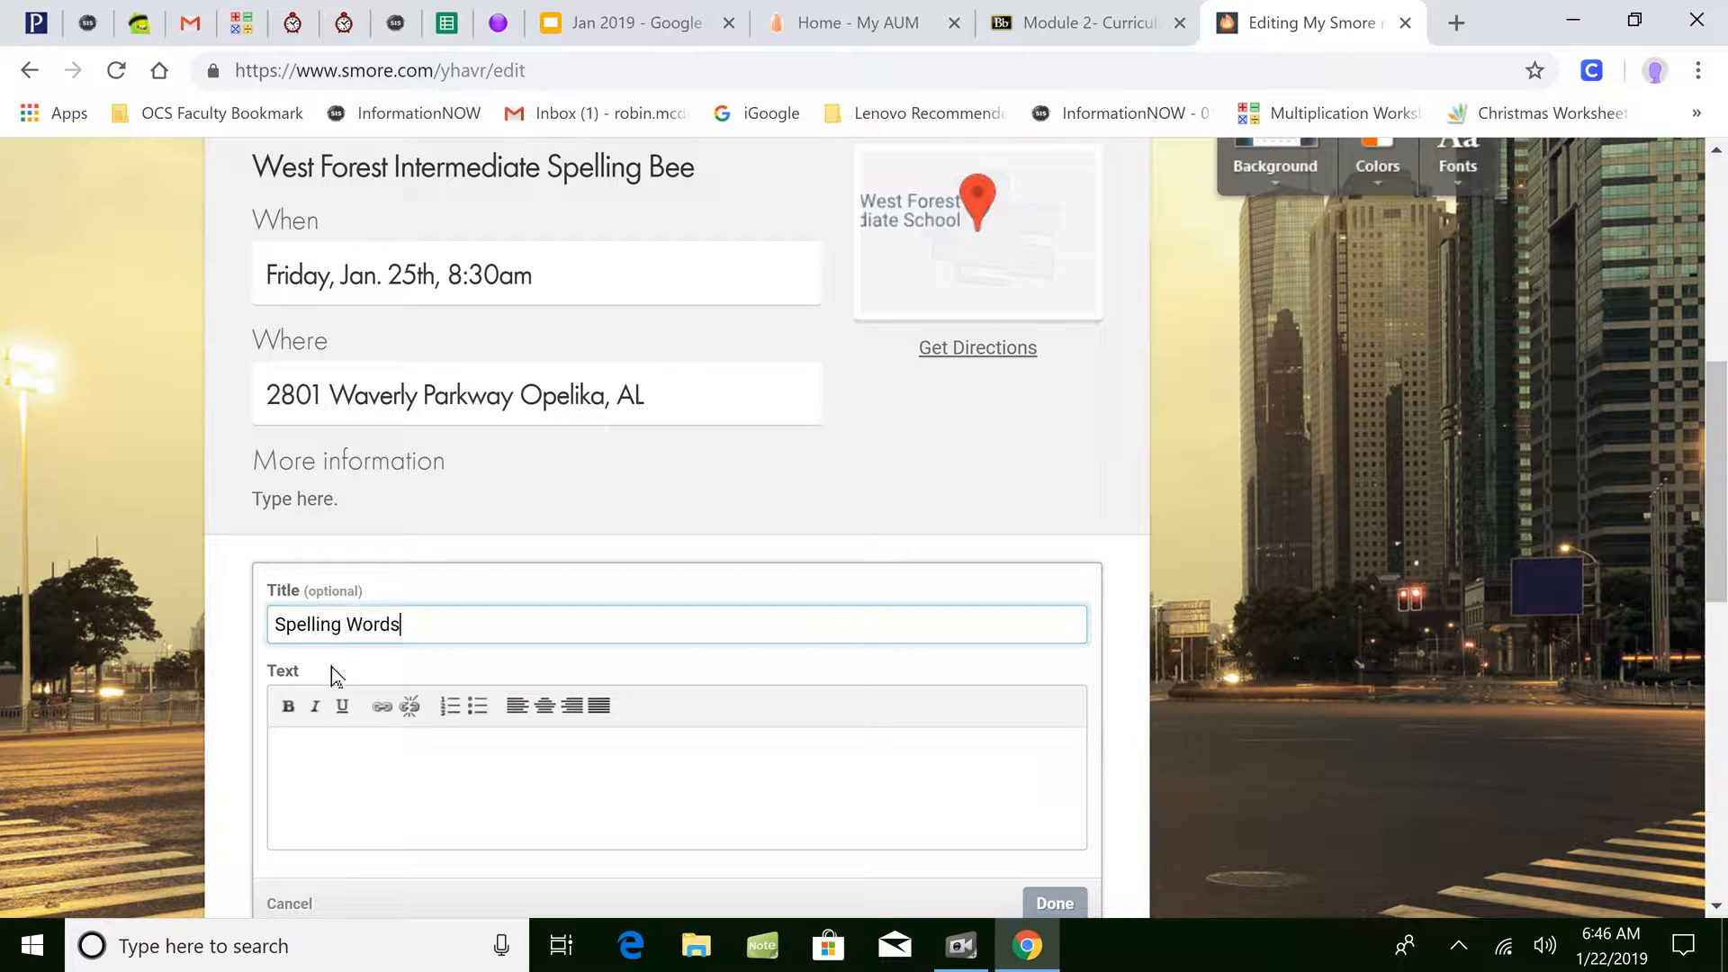
click(340, 754)
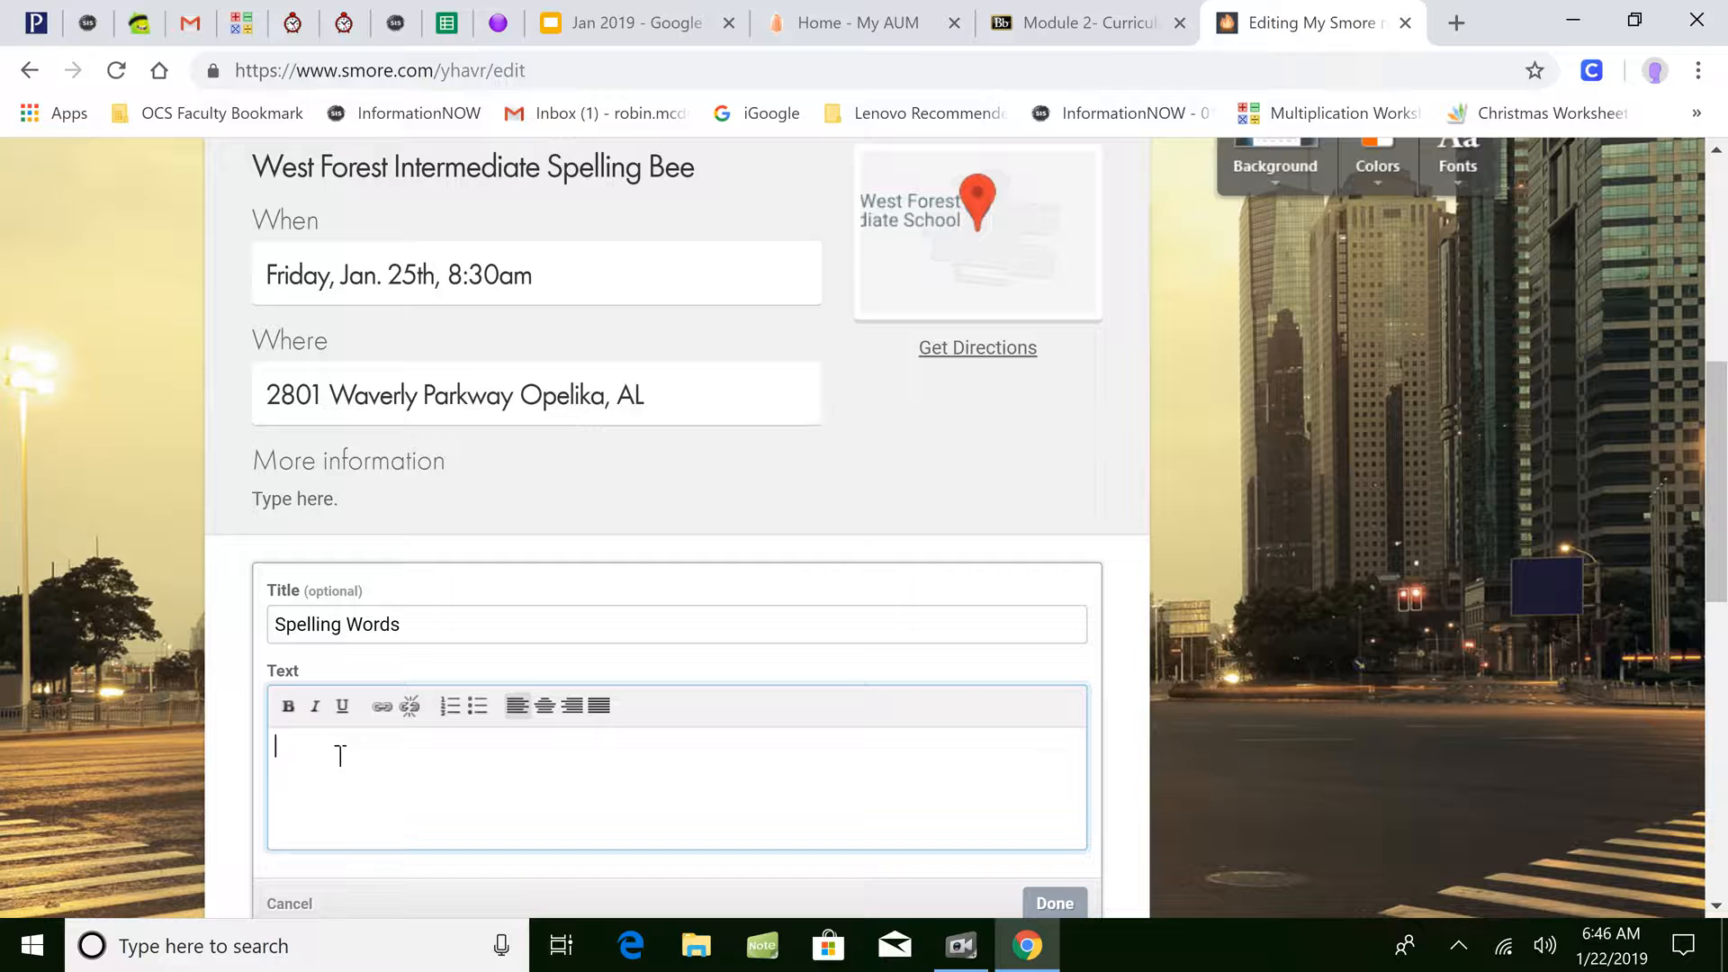
text(Phonics: Y to I)
key(Return)
- List Funnier, Lazier and Drier as a numbered list and finish the block
click(445, 709)
text(Funnier)
key(Return)
text(Lazier)
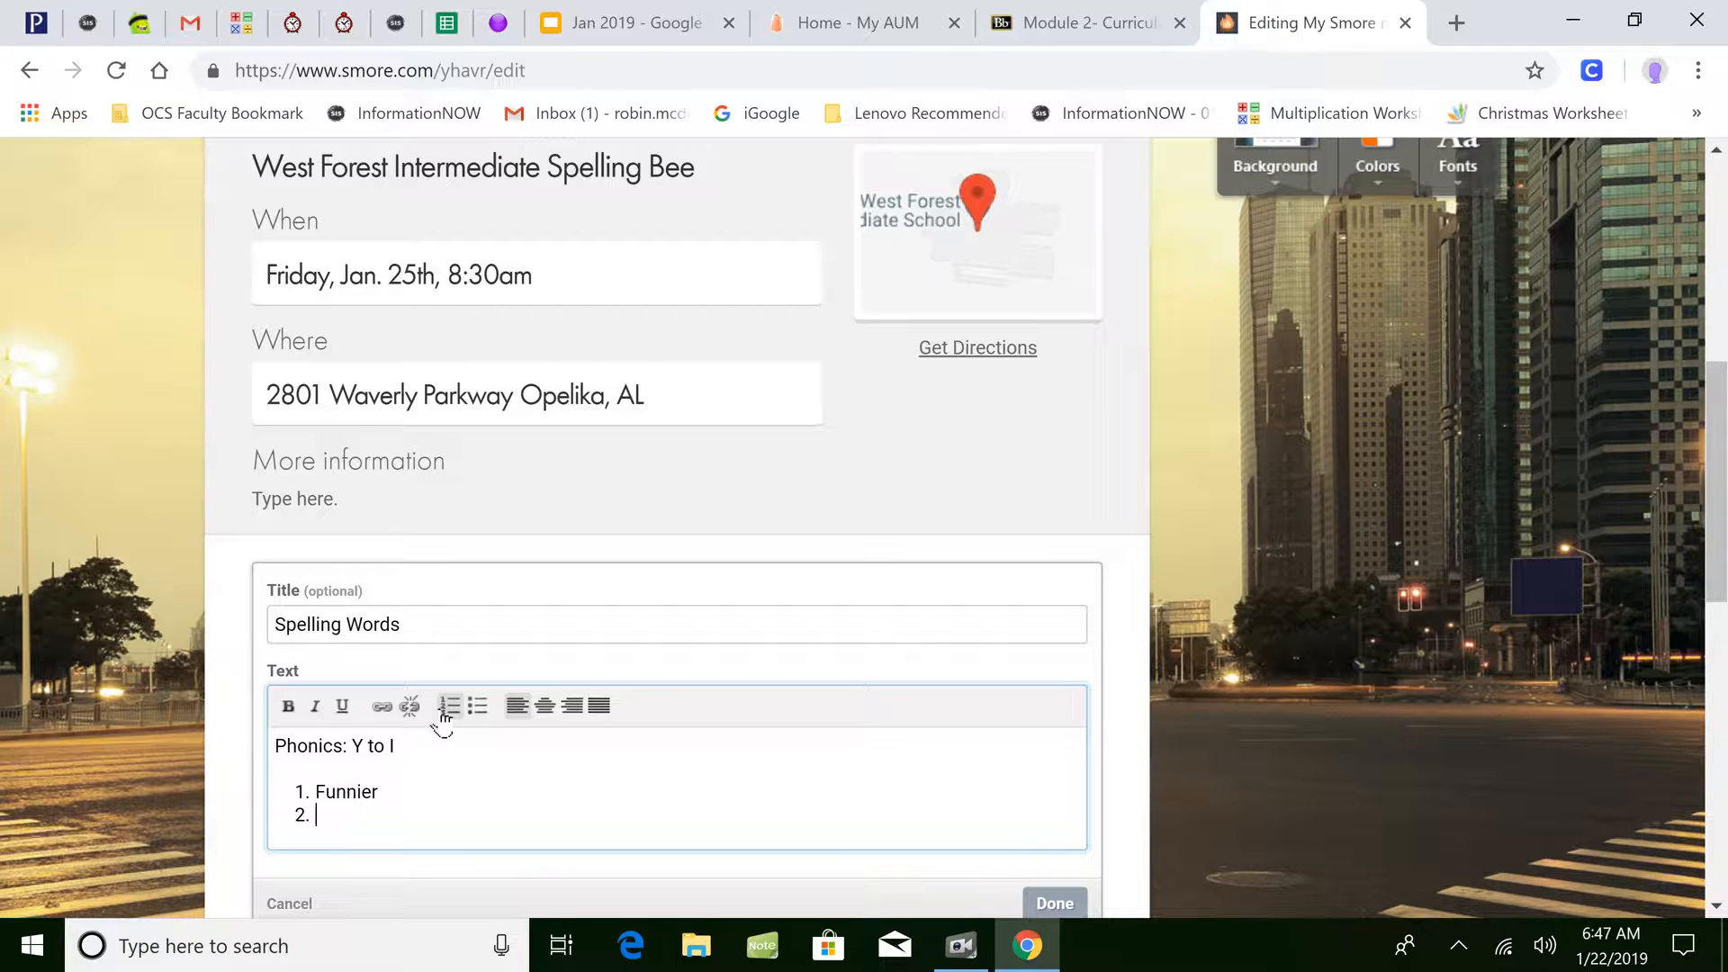
key(Return)
text(Drier)
key(Return)
click(447, 706)
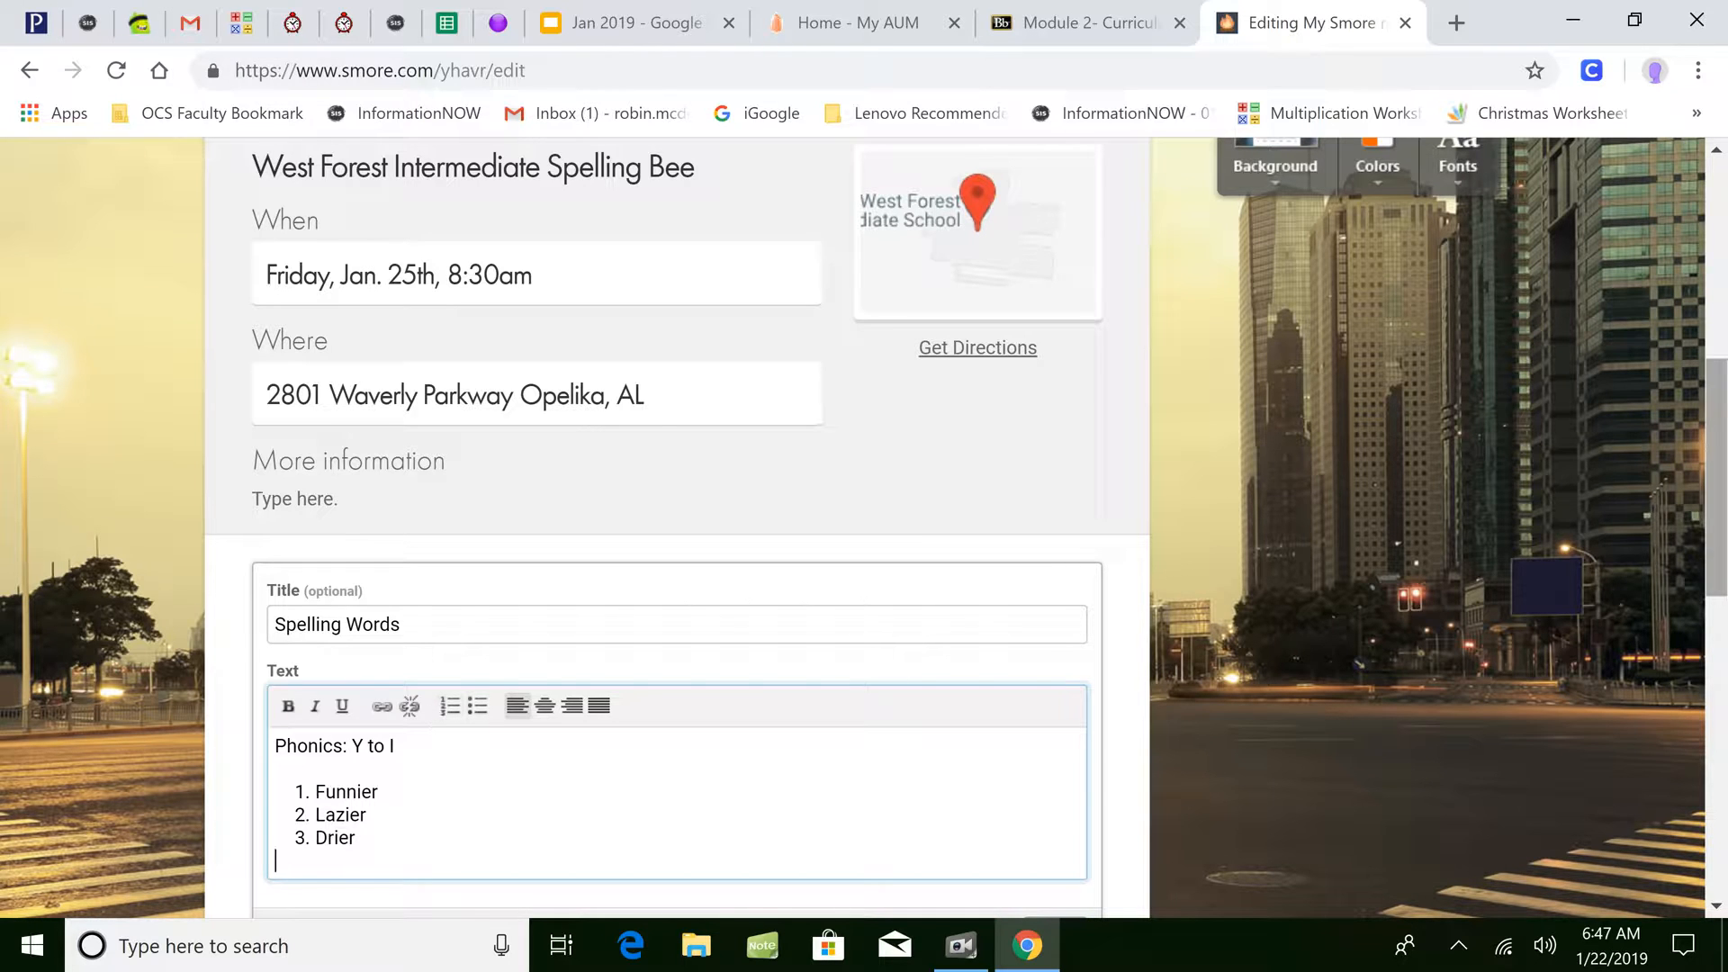
scroll(1717, 565, down, 2)
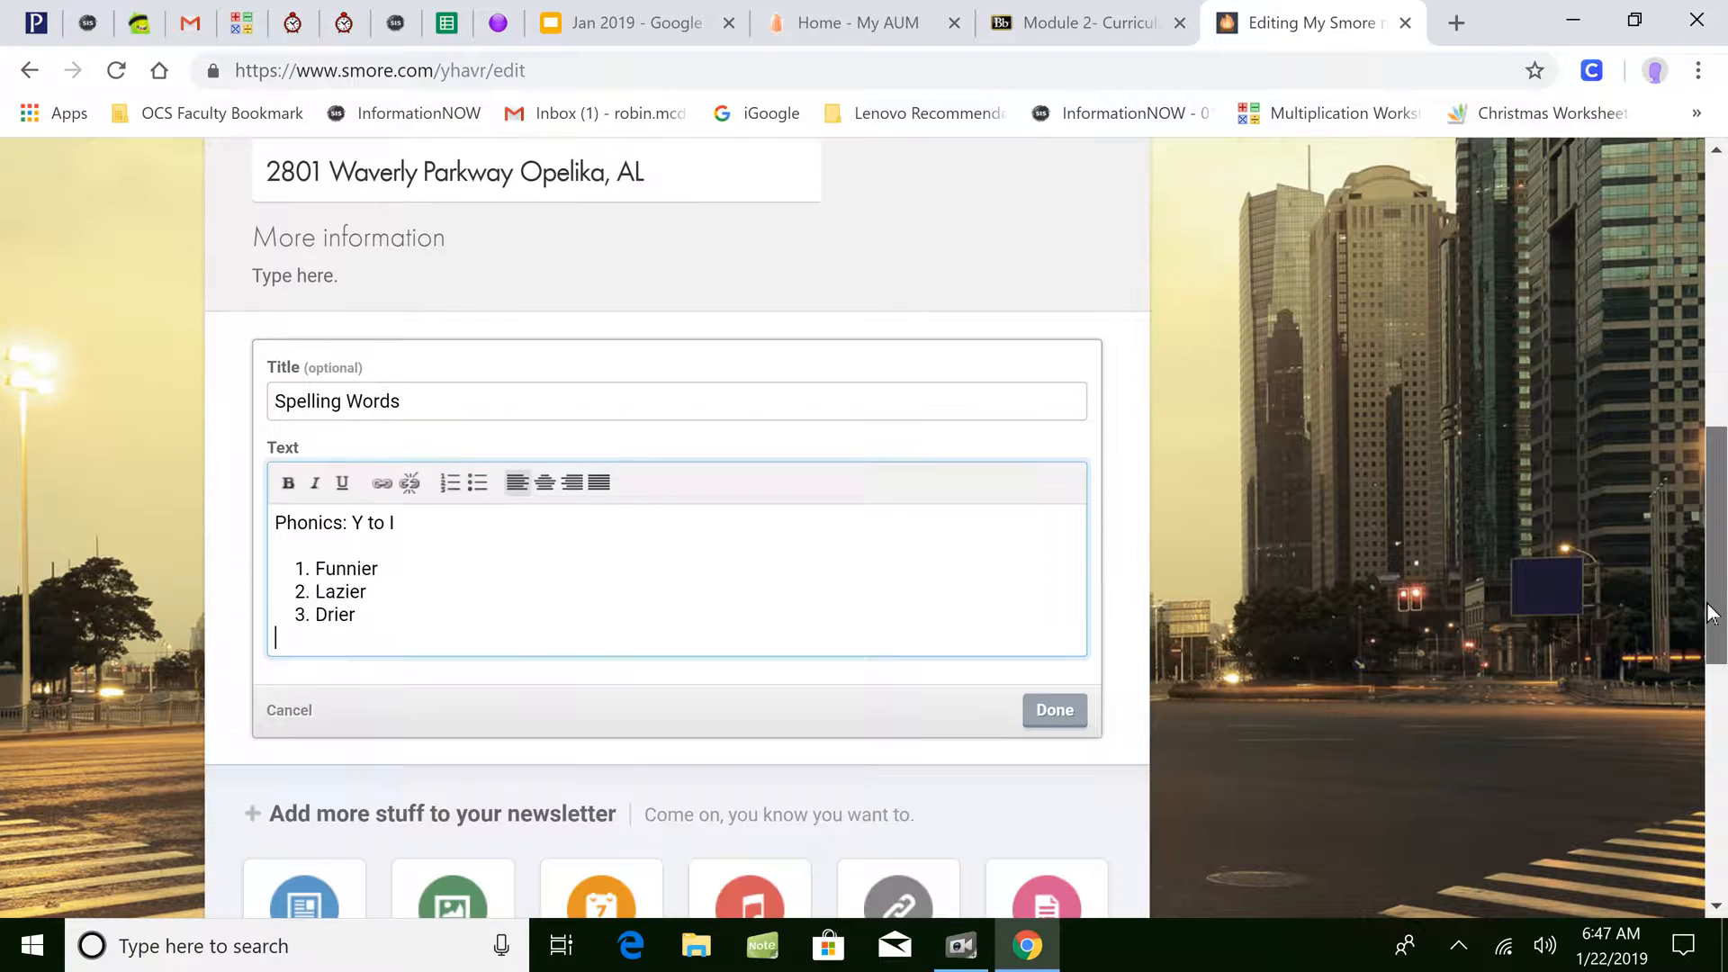
click(1039, 710)
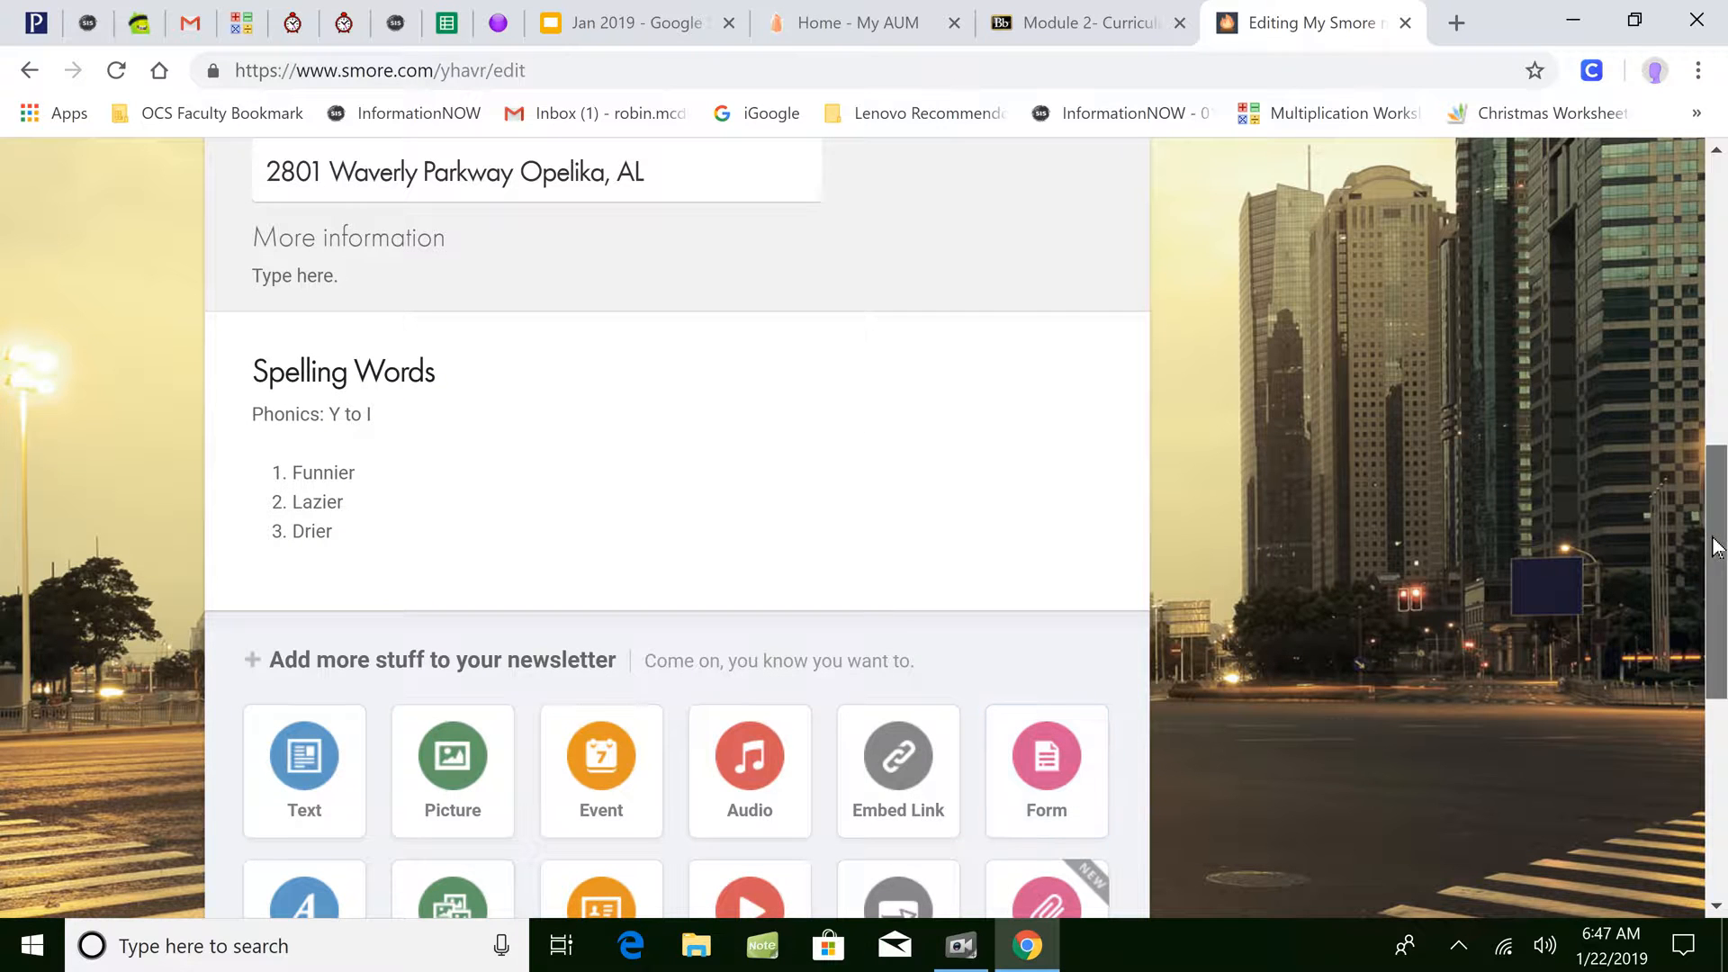
scroll(1717, 544, down, 3)
scroll(1719, 594, up, 6)
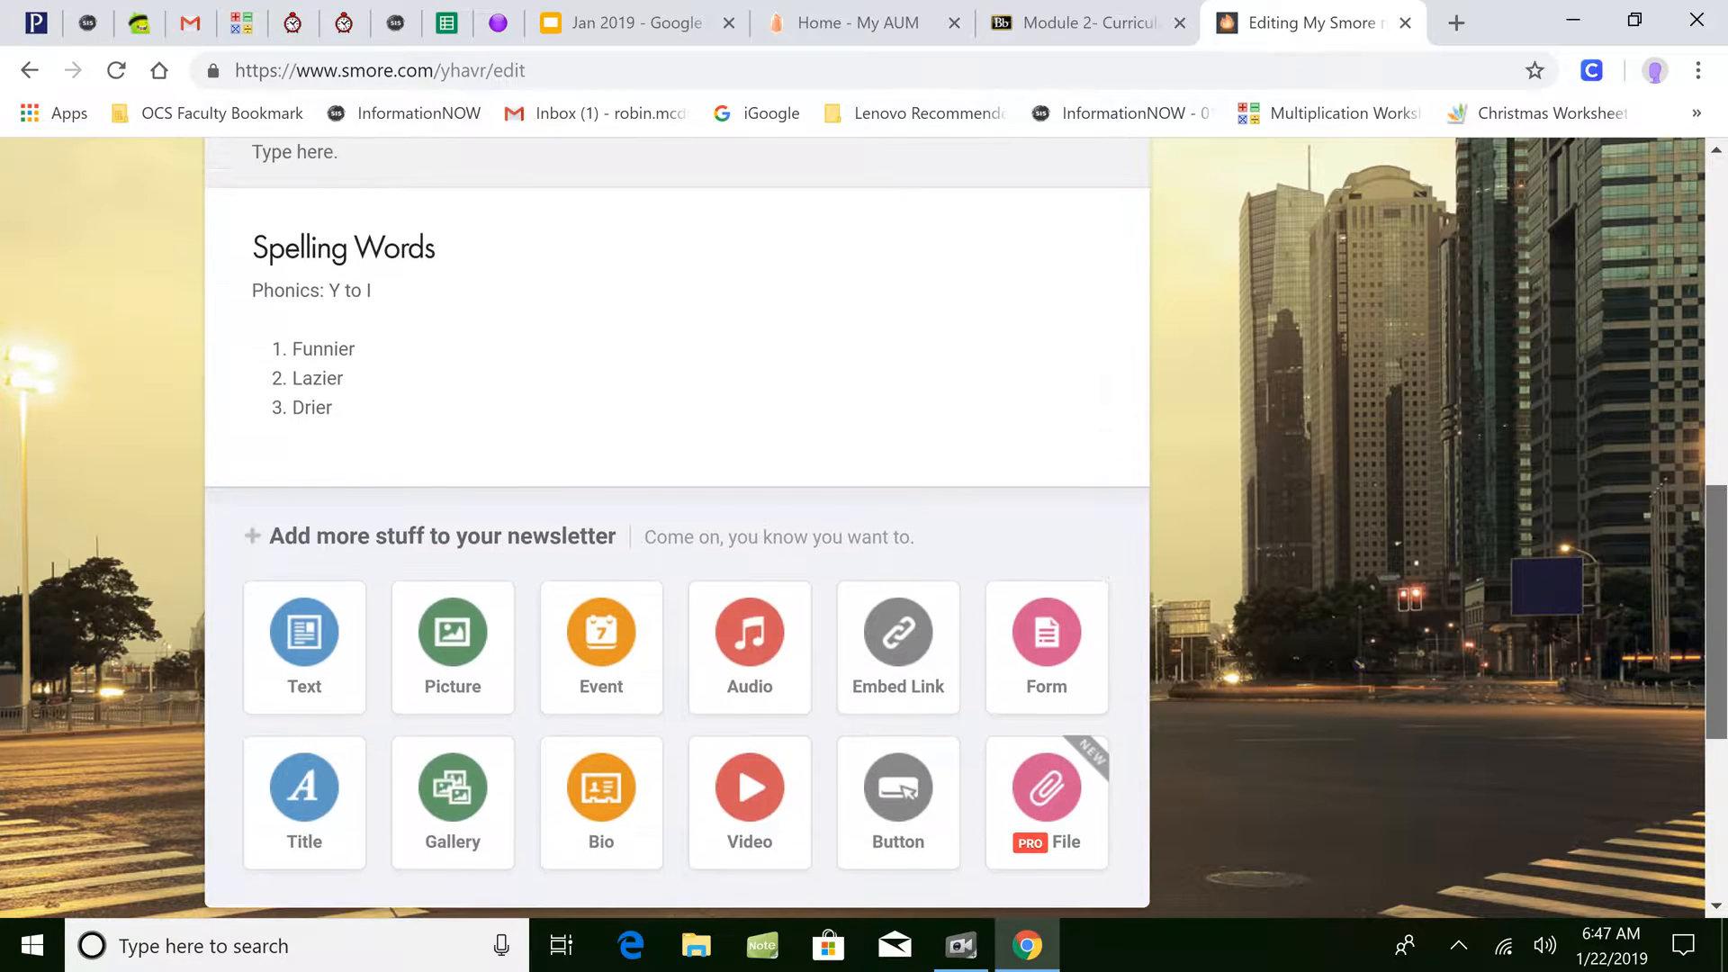
- Scroll to the top and choose Publish Changes for the INST 6213 newsletter
drag(1717, 450, 1717, 436)
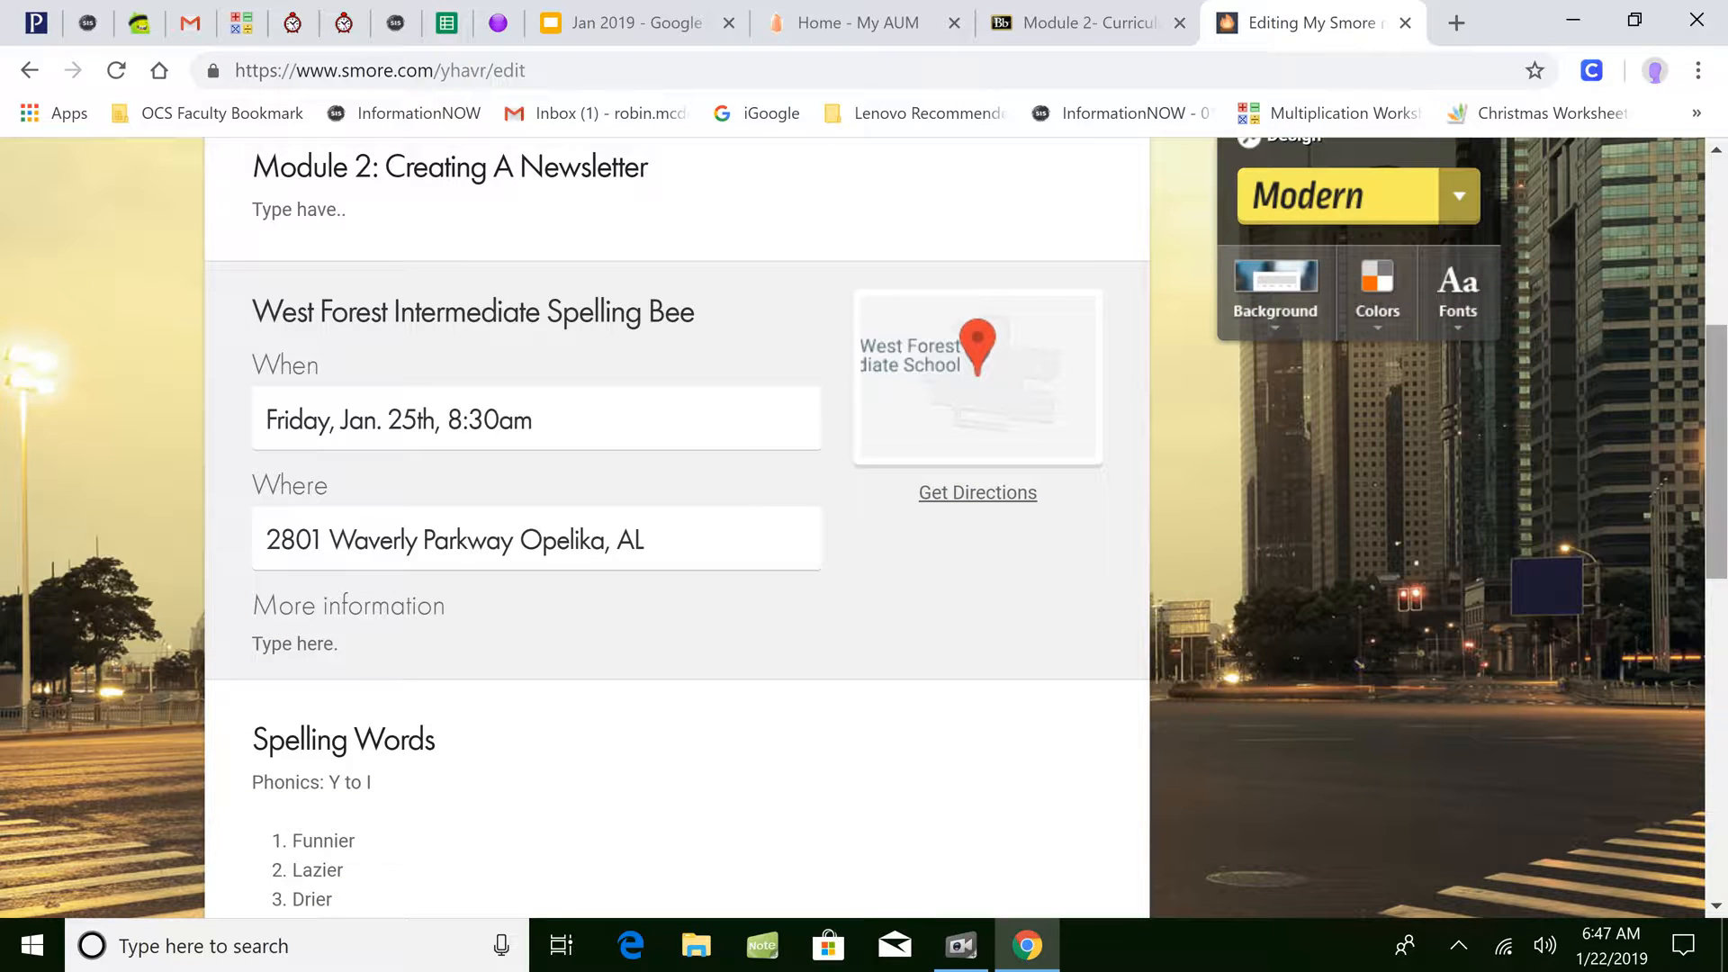
scroll(1716, 500, down, 1)
drag(1717, 500, 1717, 332)
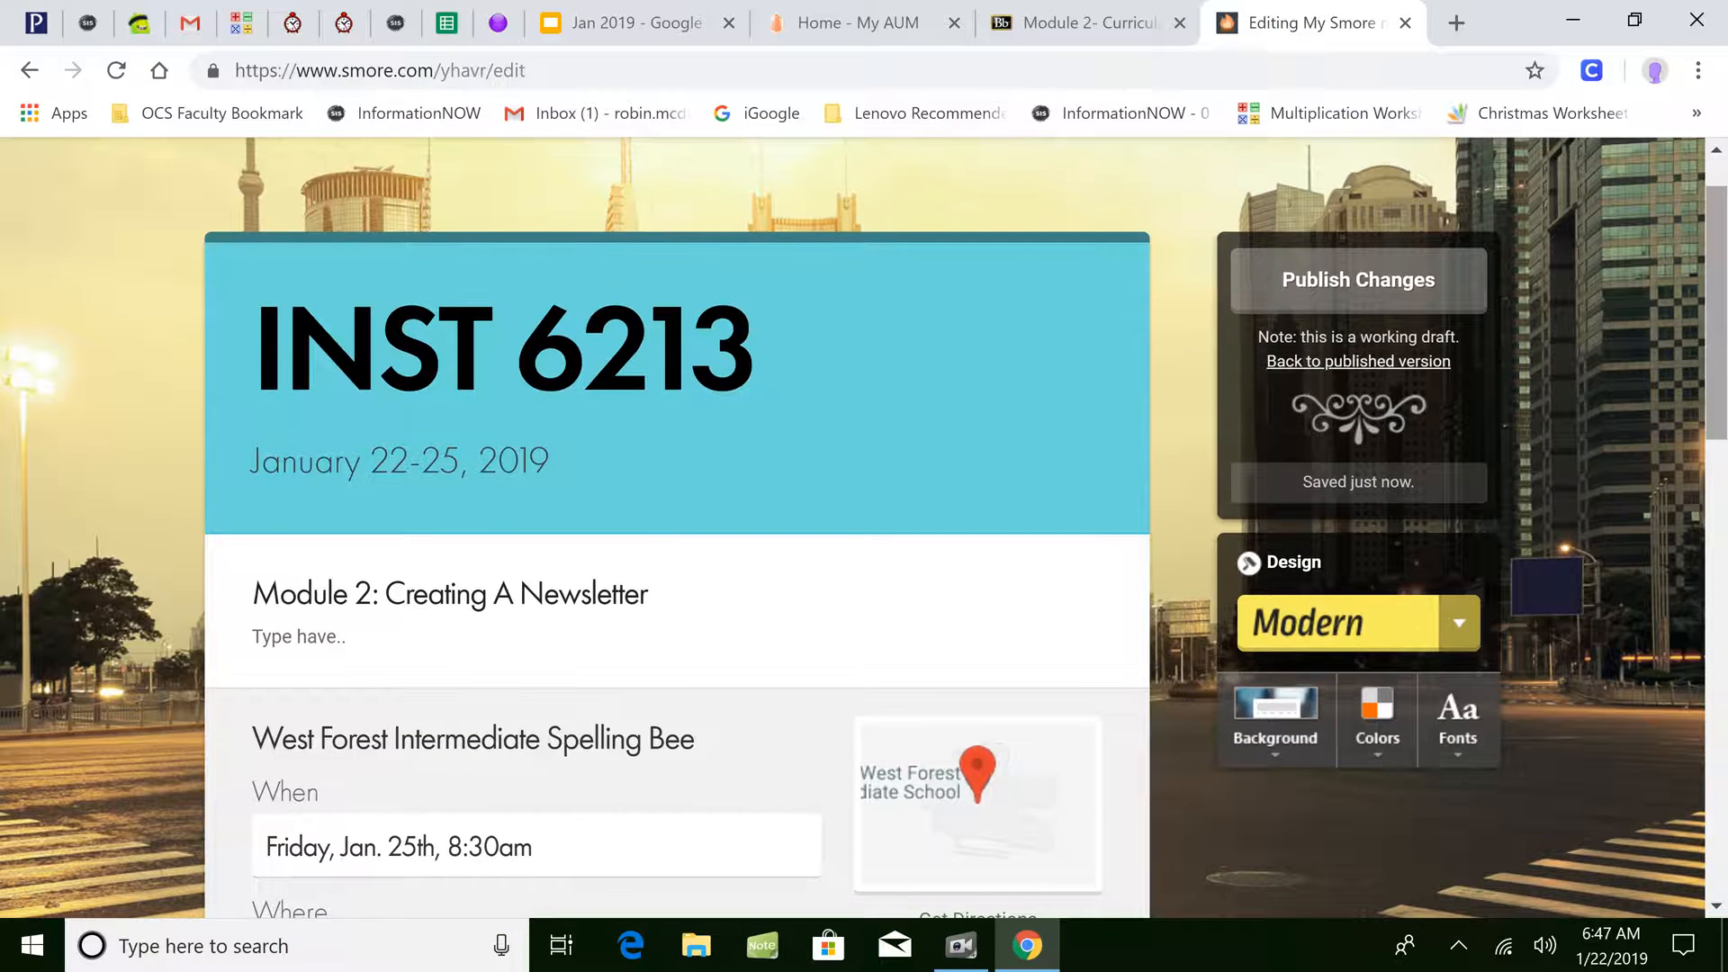
click(1331, 306)
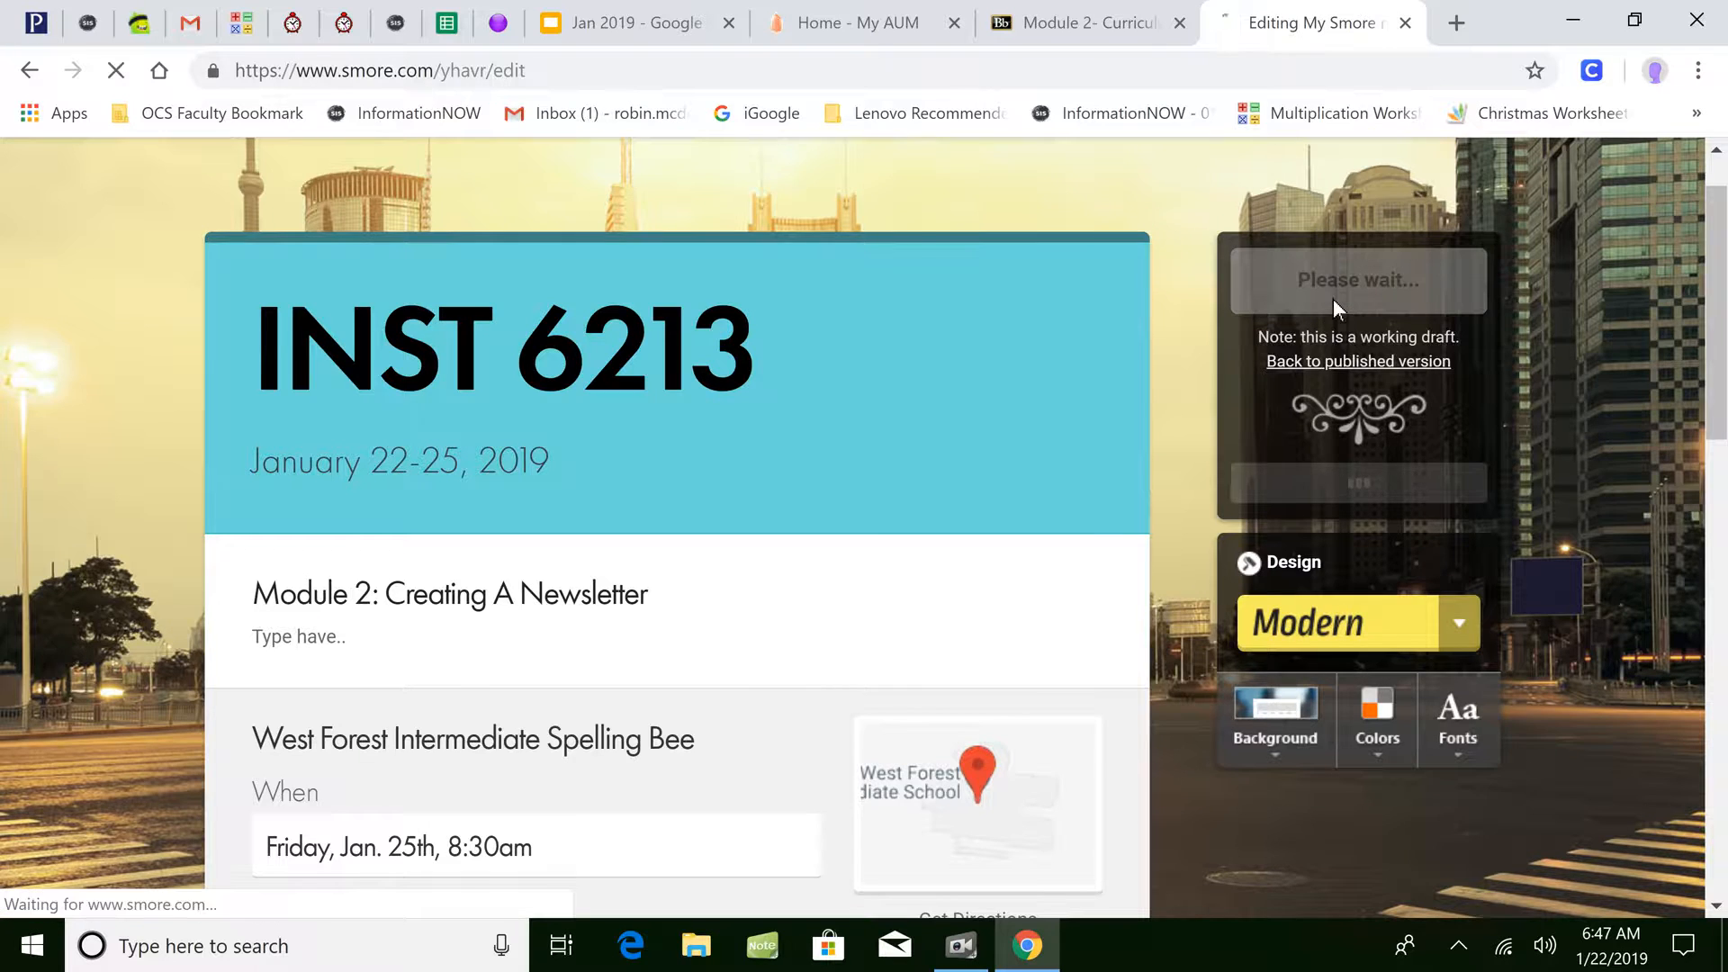
drag(1723, 464, 1699, 631)
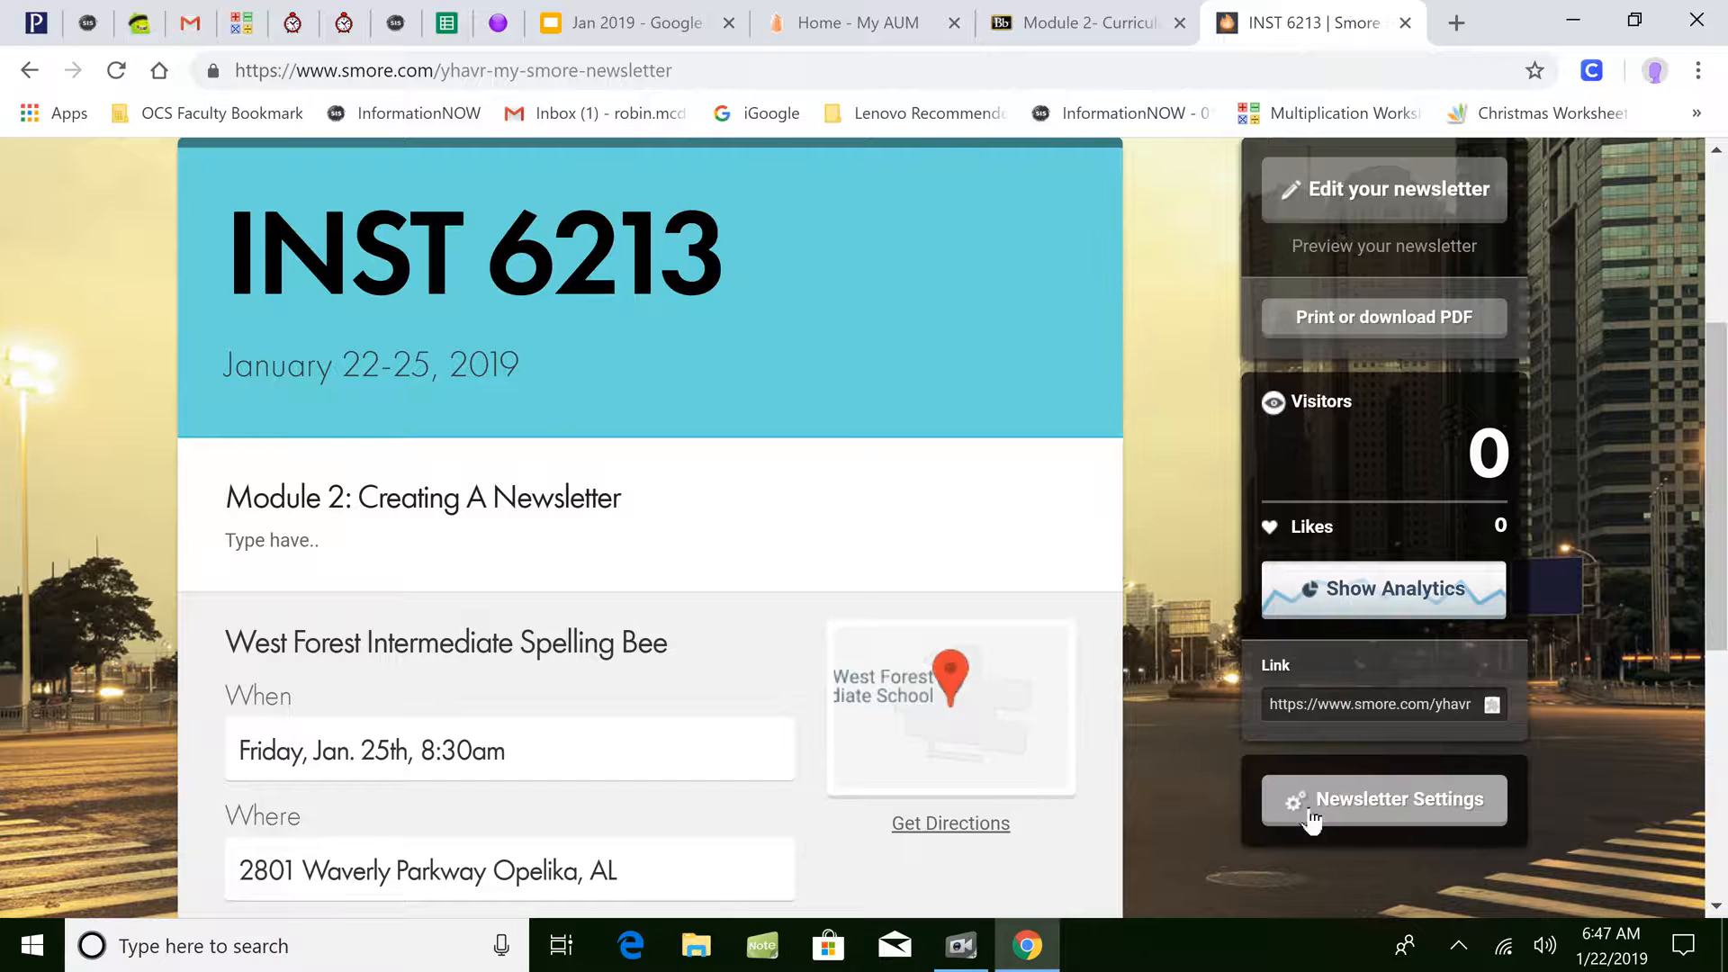
- In Newsletter Settings, keep social buttons, related newsletters and Public privacy, then save
click(1310, 814)
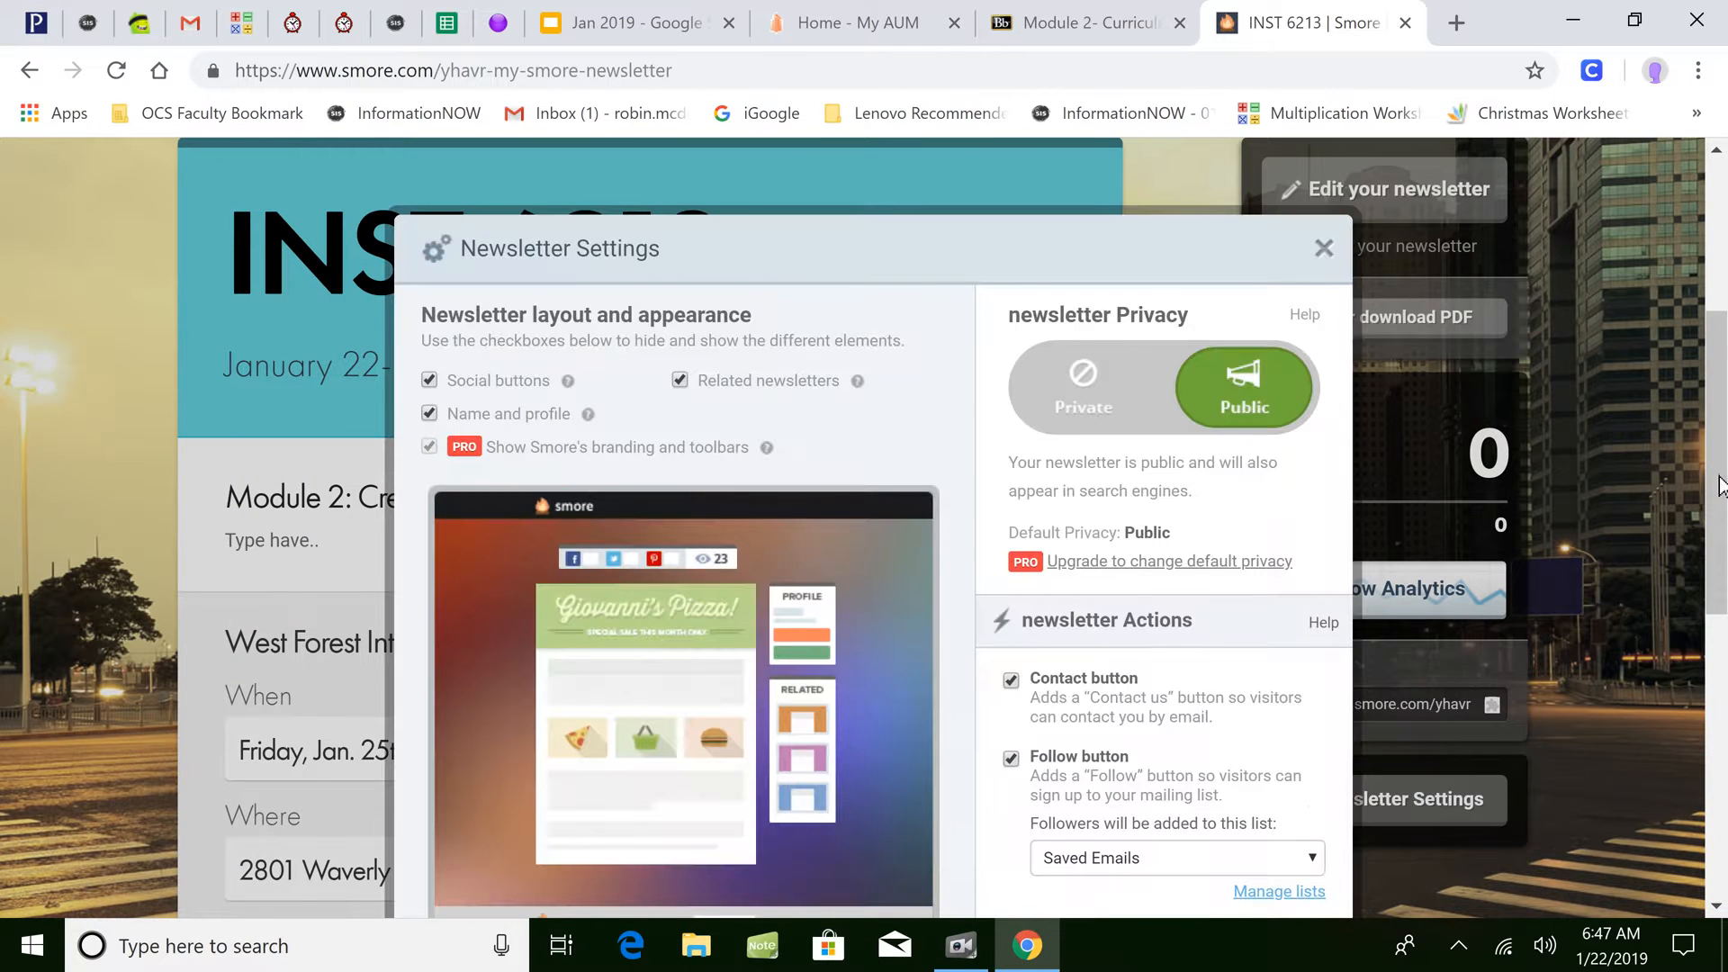
drag(1719, 477, 1718, 510)
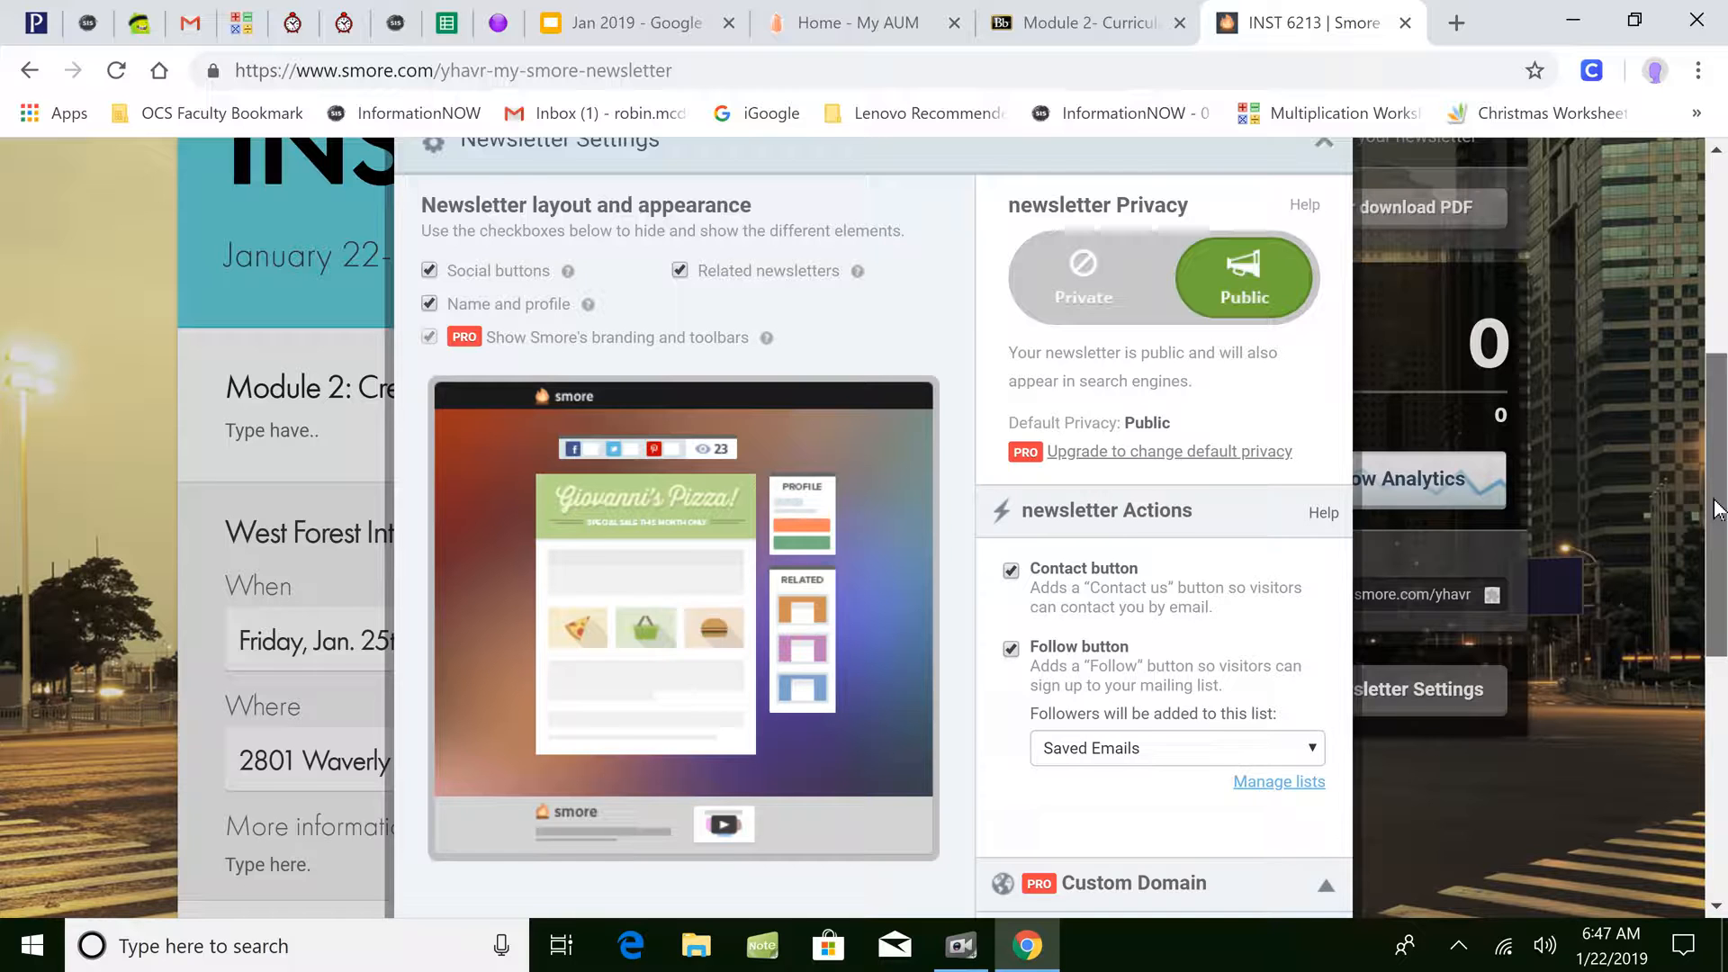
mouse_move(1715, 508)
mouse_down()
mouse_move(1703, 544)
mouse_move(1716, 504)
mouse_move(1703, 461)
mouse_move(1699, 506)
mouse_up()
click(680, 257)
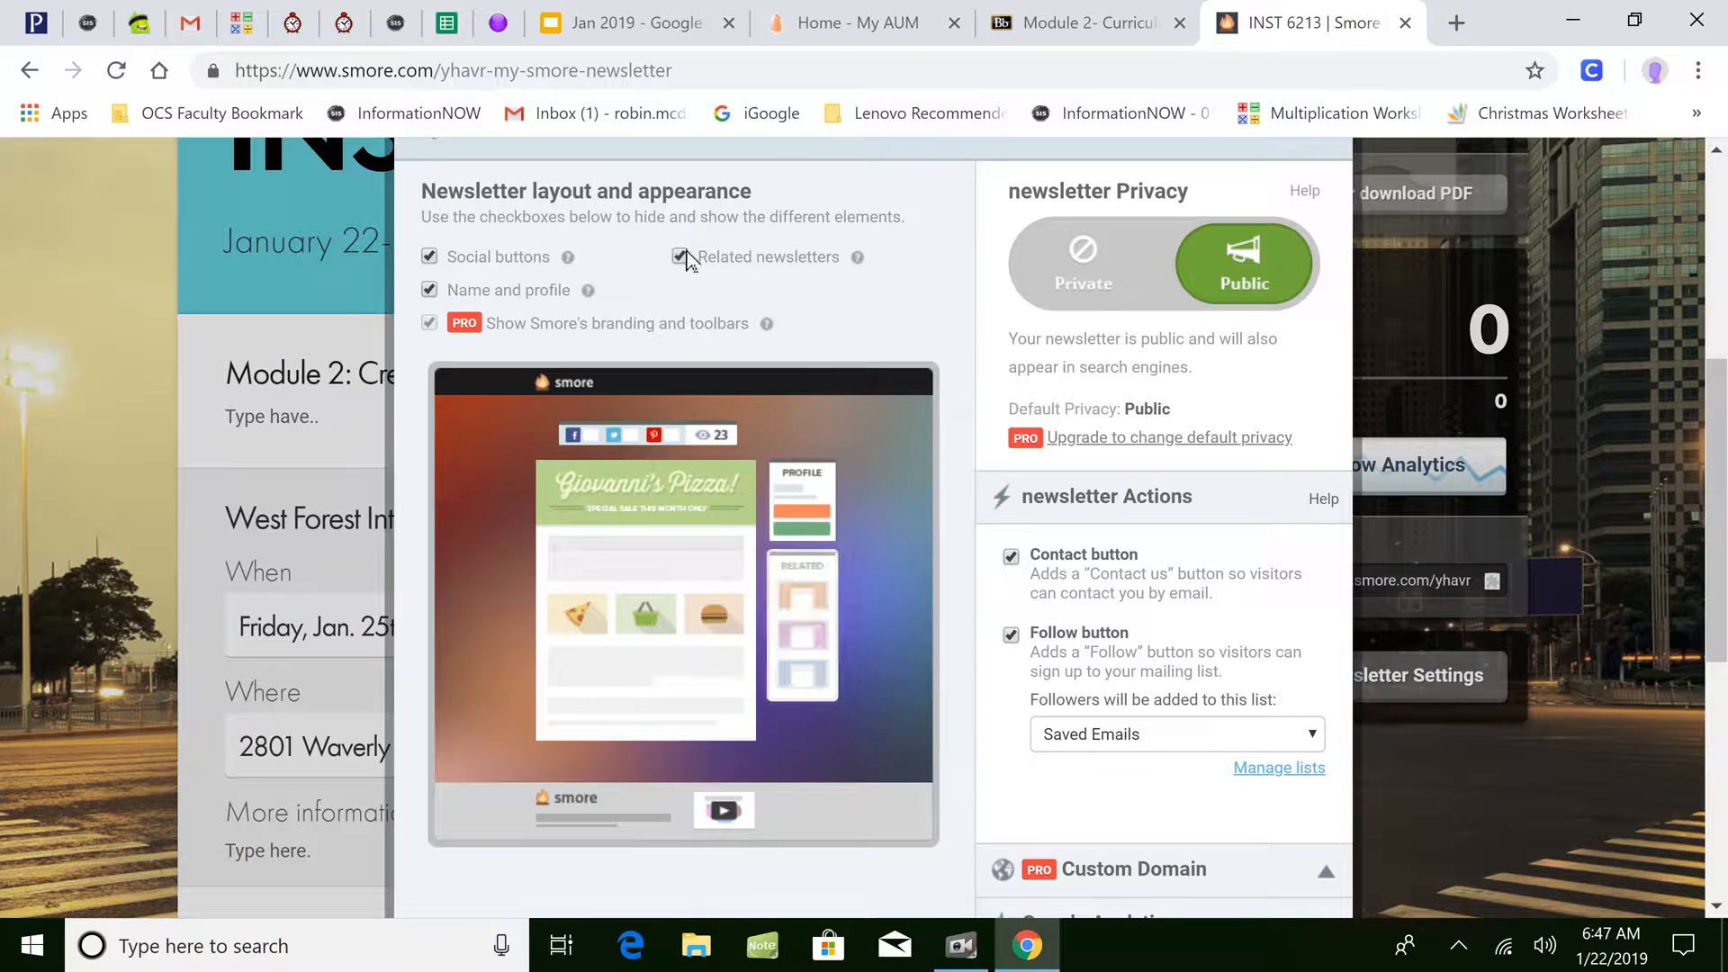
click(429, 257)
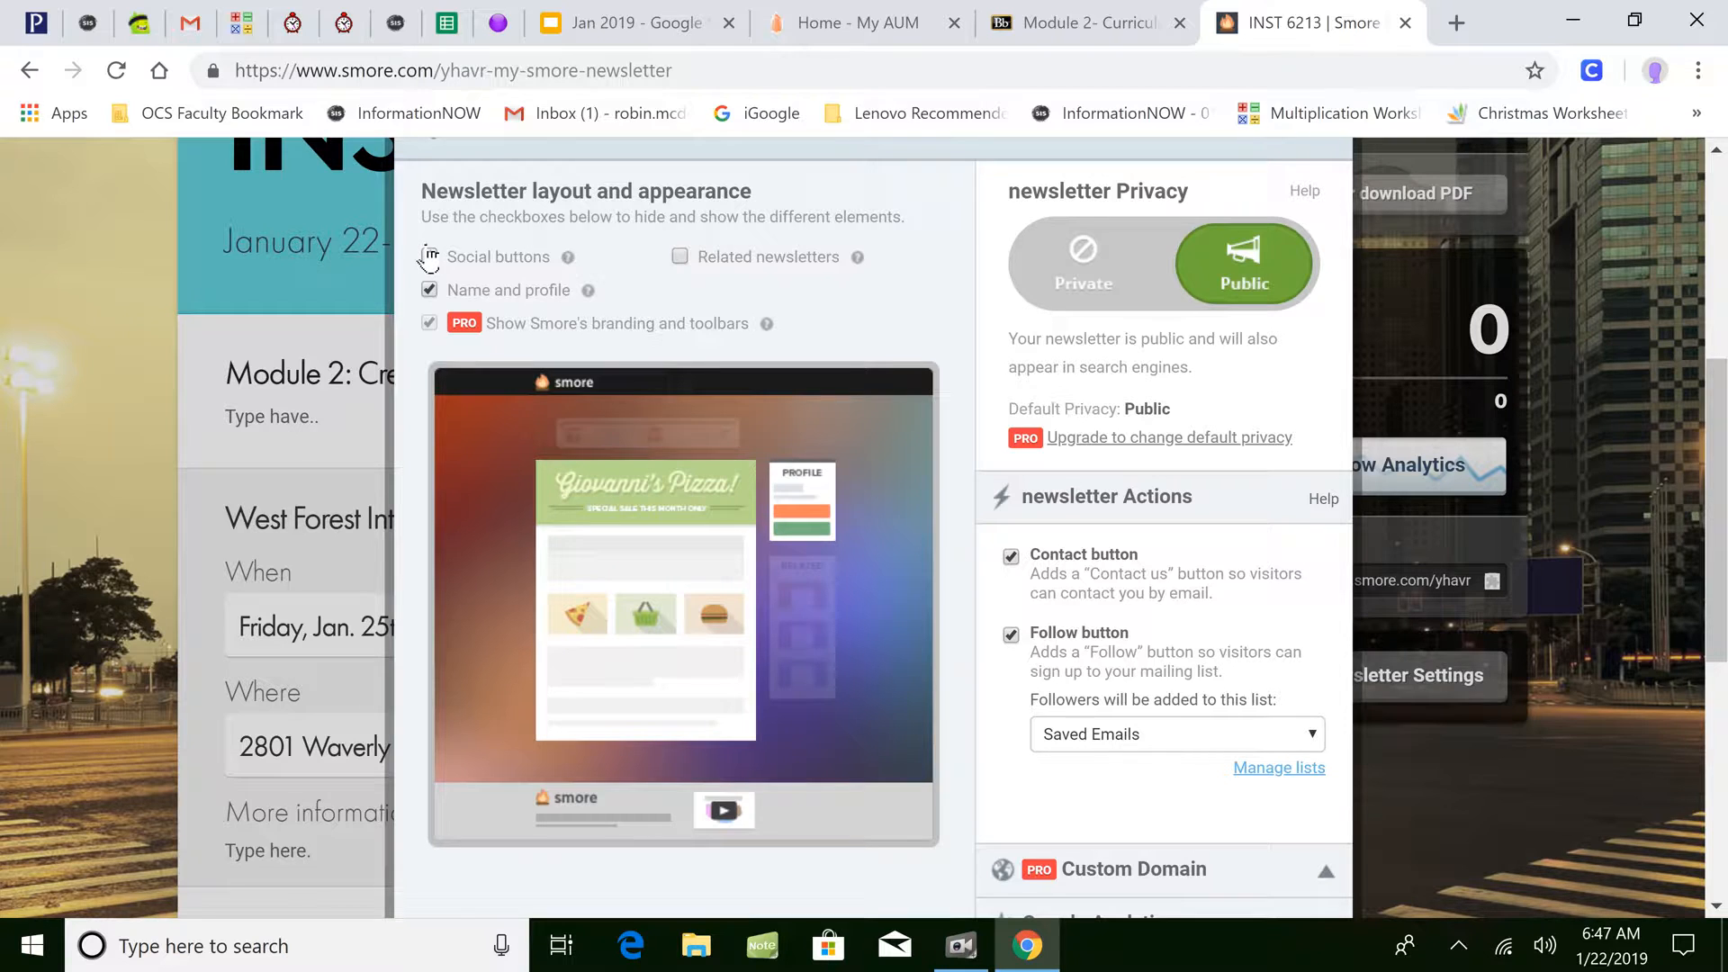
click(429, 257)
click(724, 270)
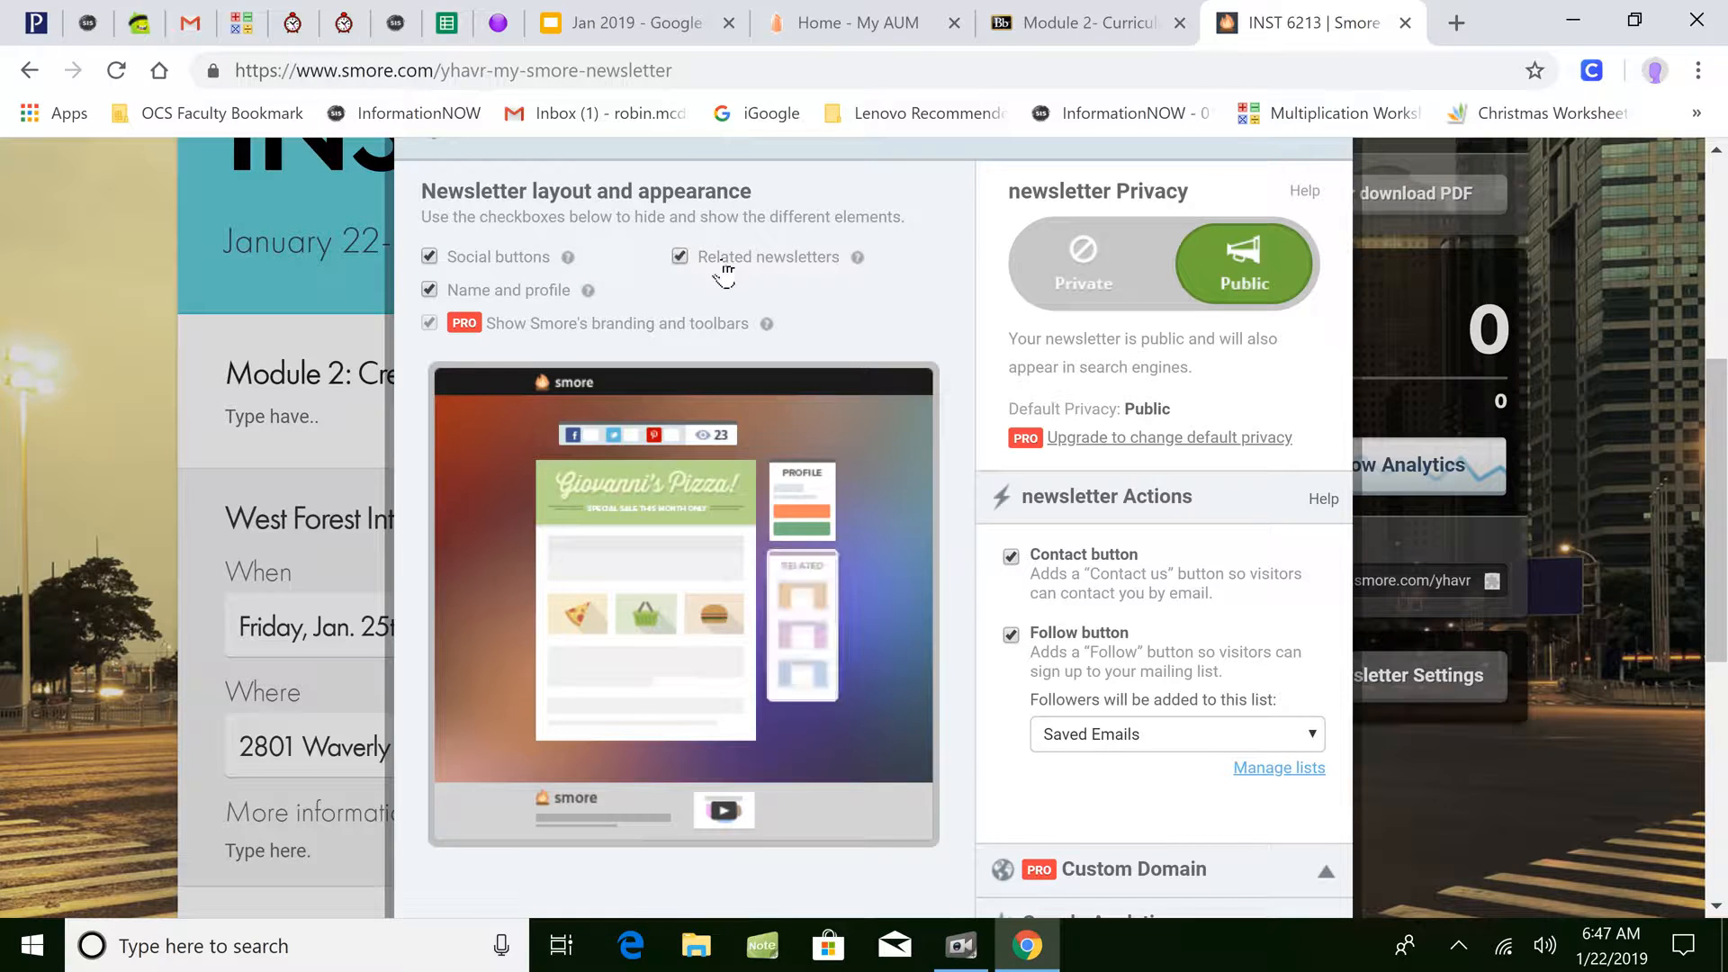
click(1116, 270)
click(1273, 288)
drag(1721, 438, 1716, 507)
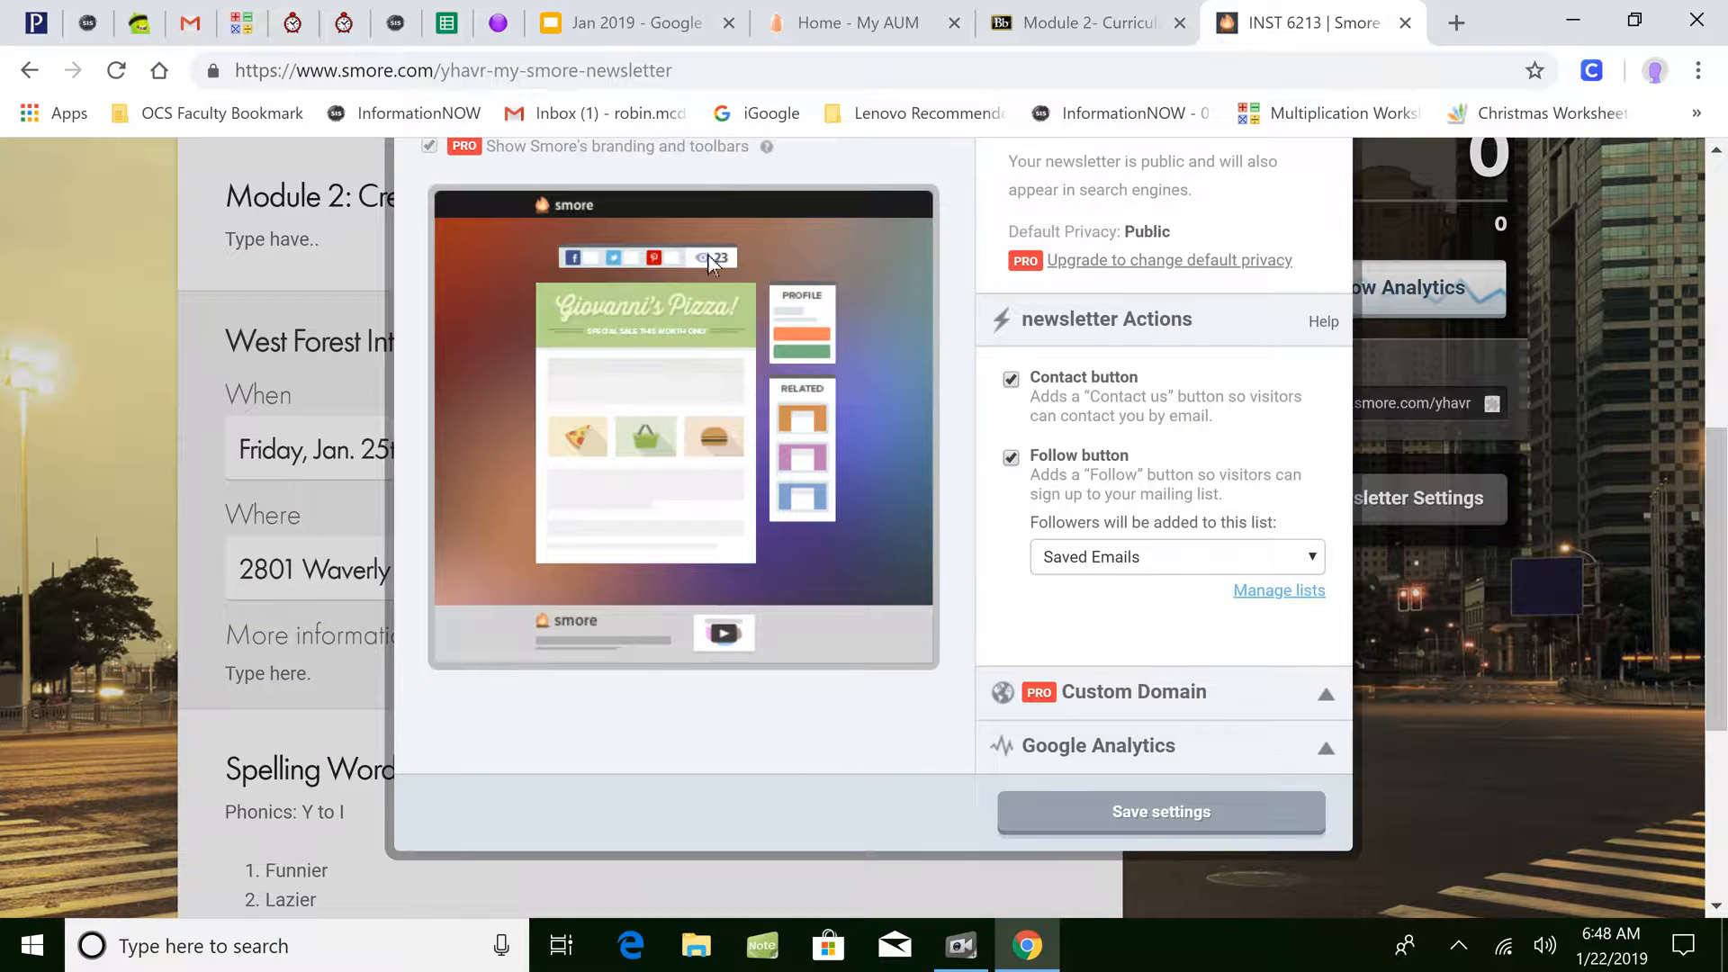
click(1195, 821)
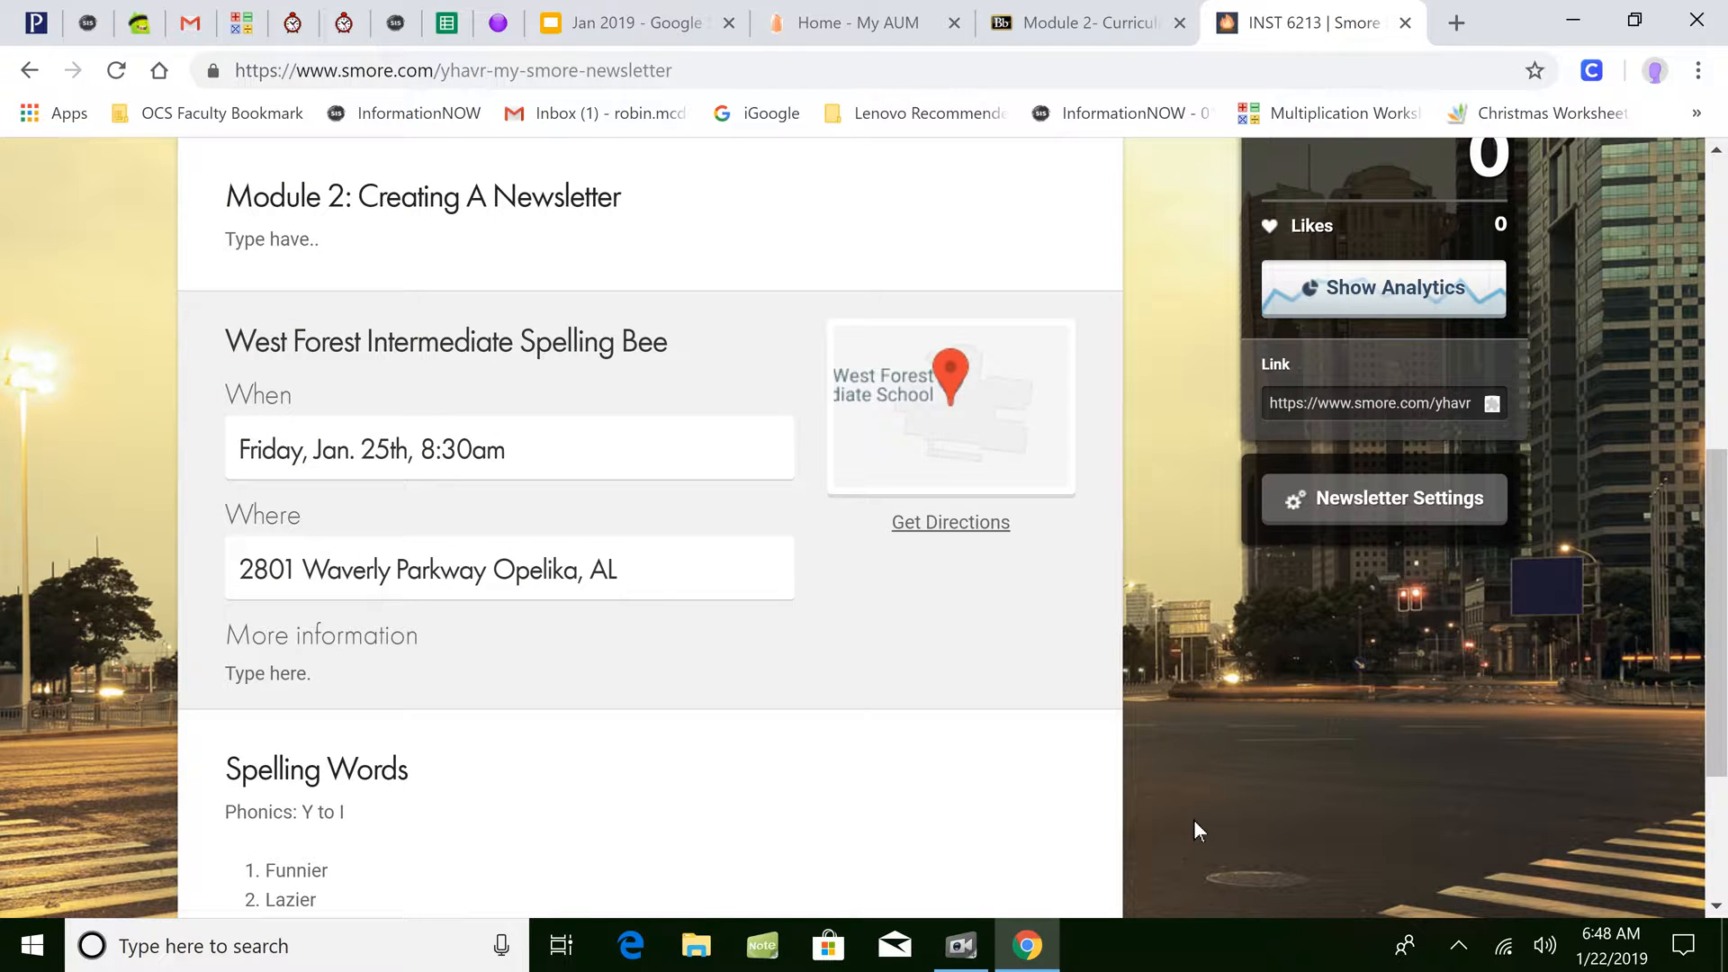
- Scroll to the top of the published page and choose Send your newsletter now
drag(1720, 516, 1720, 334)
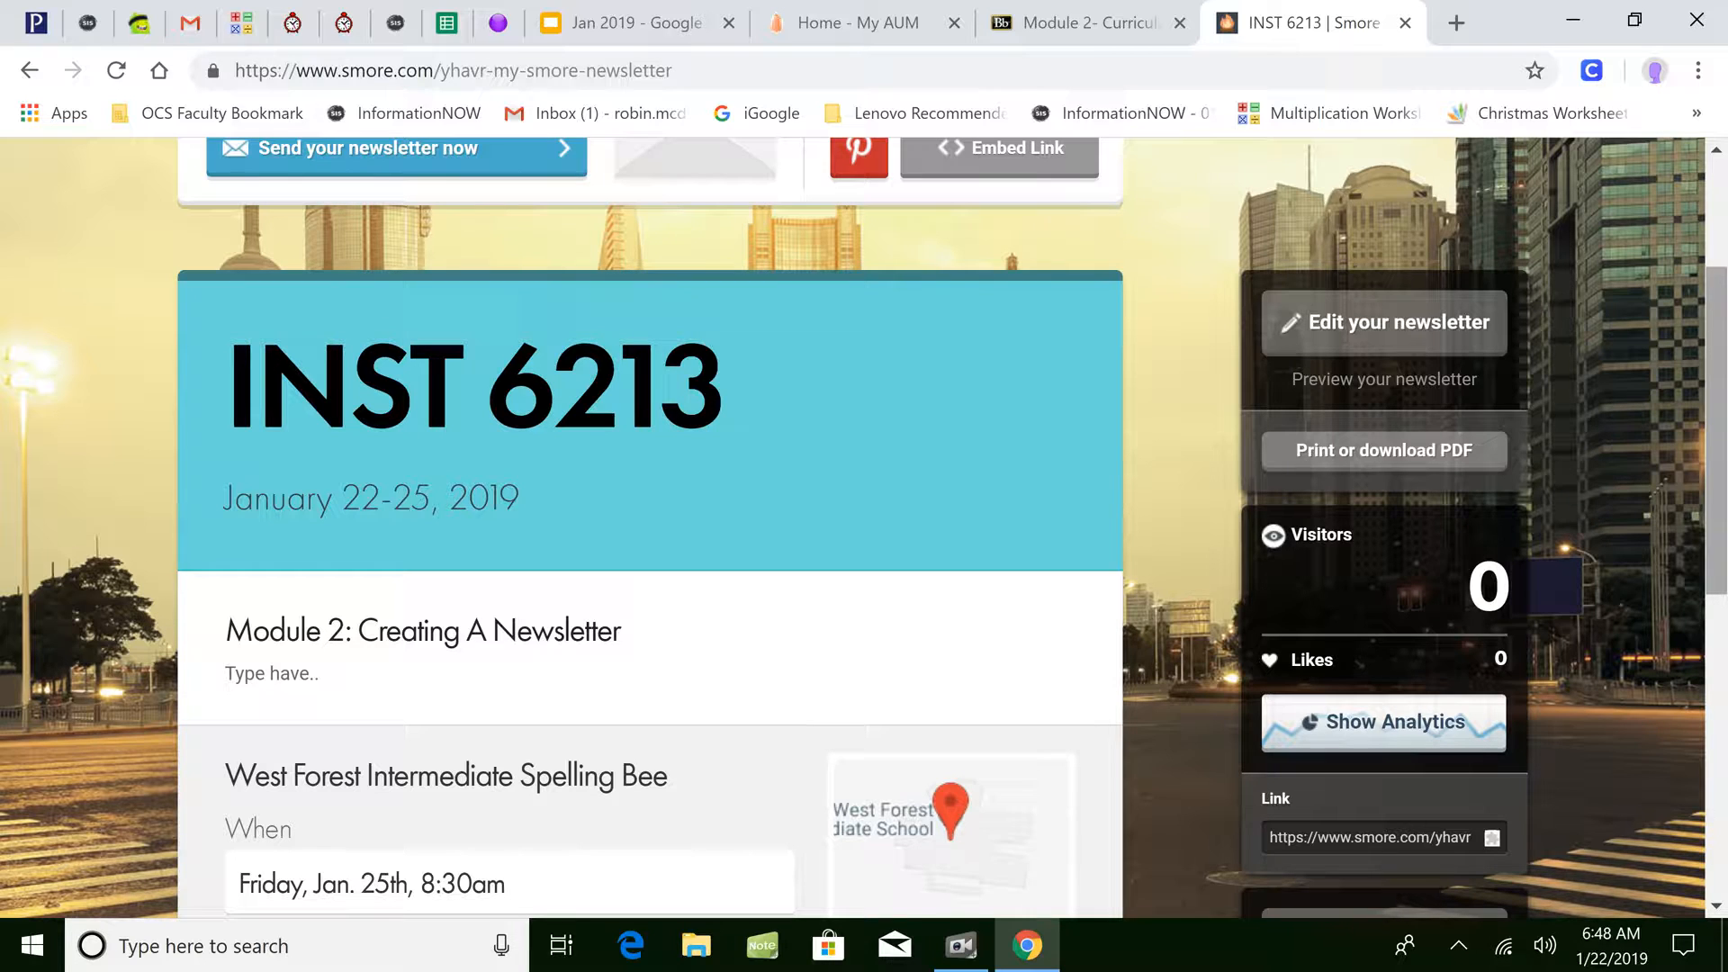
drag(1725, 347, 1723, 318)
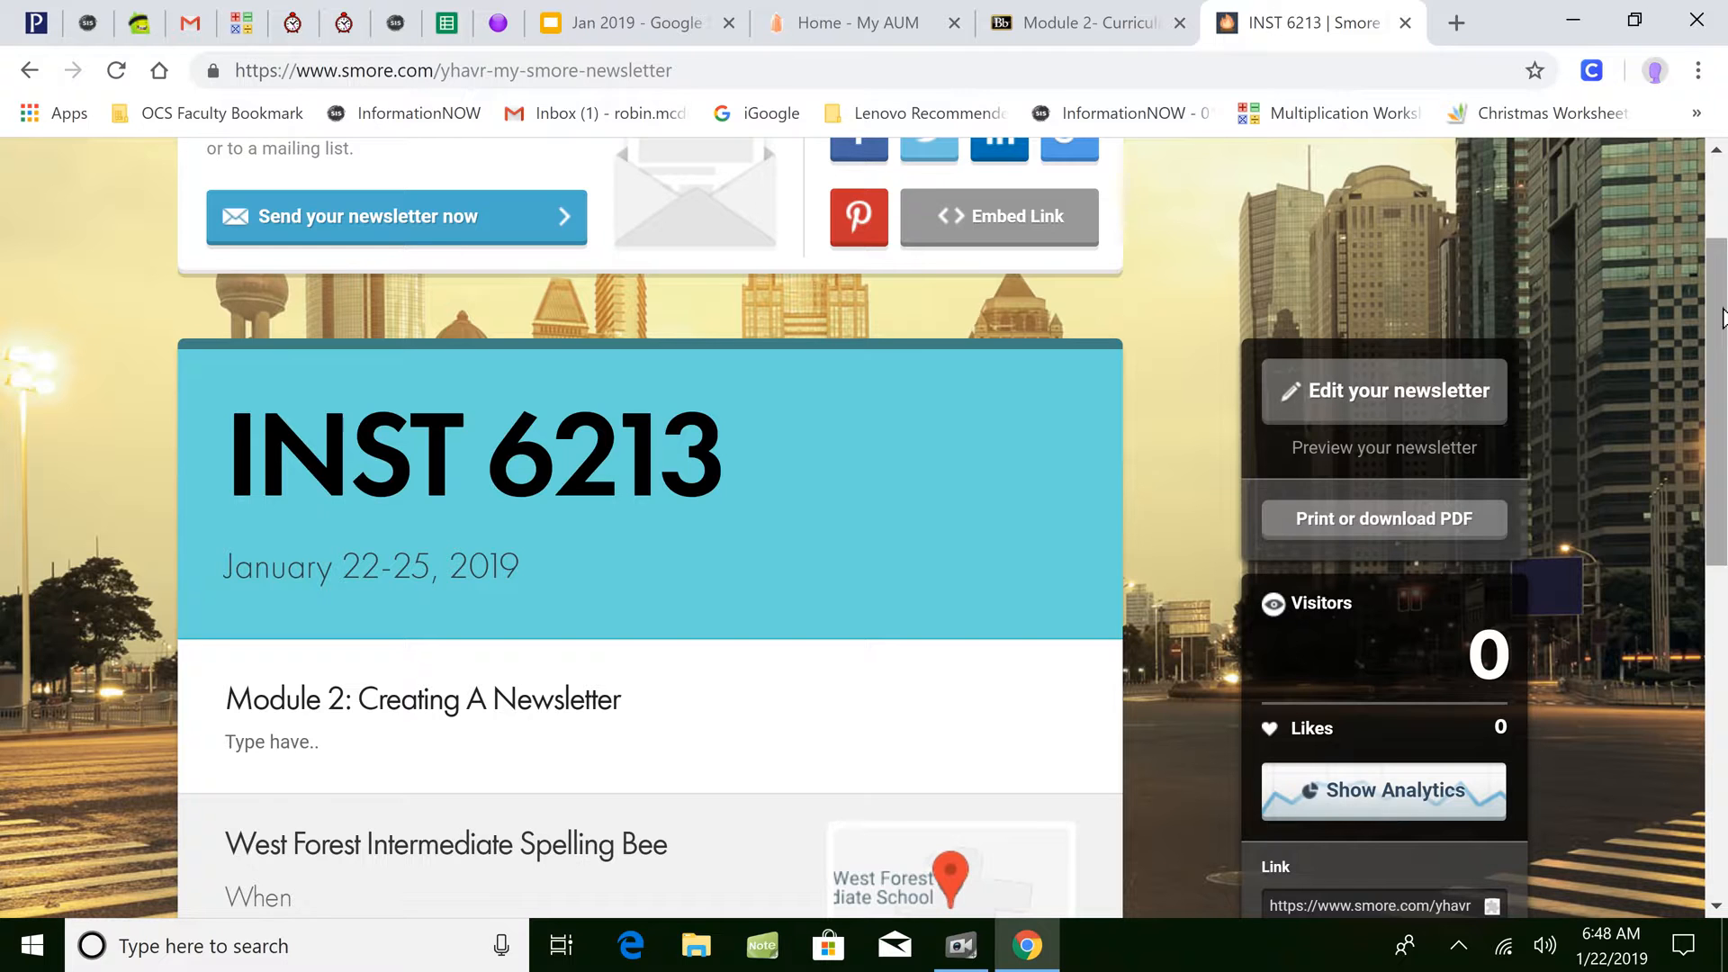
scroll(1721, 317, up, 2)
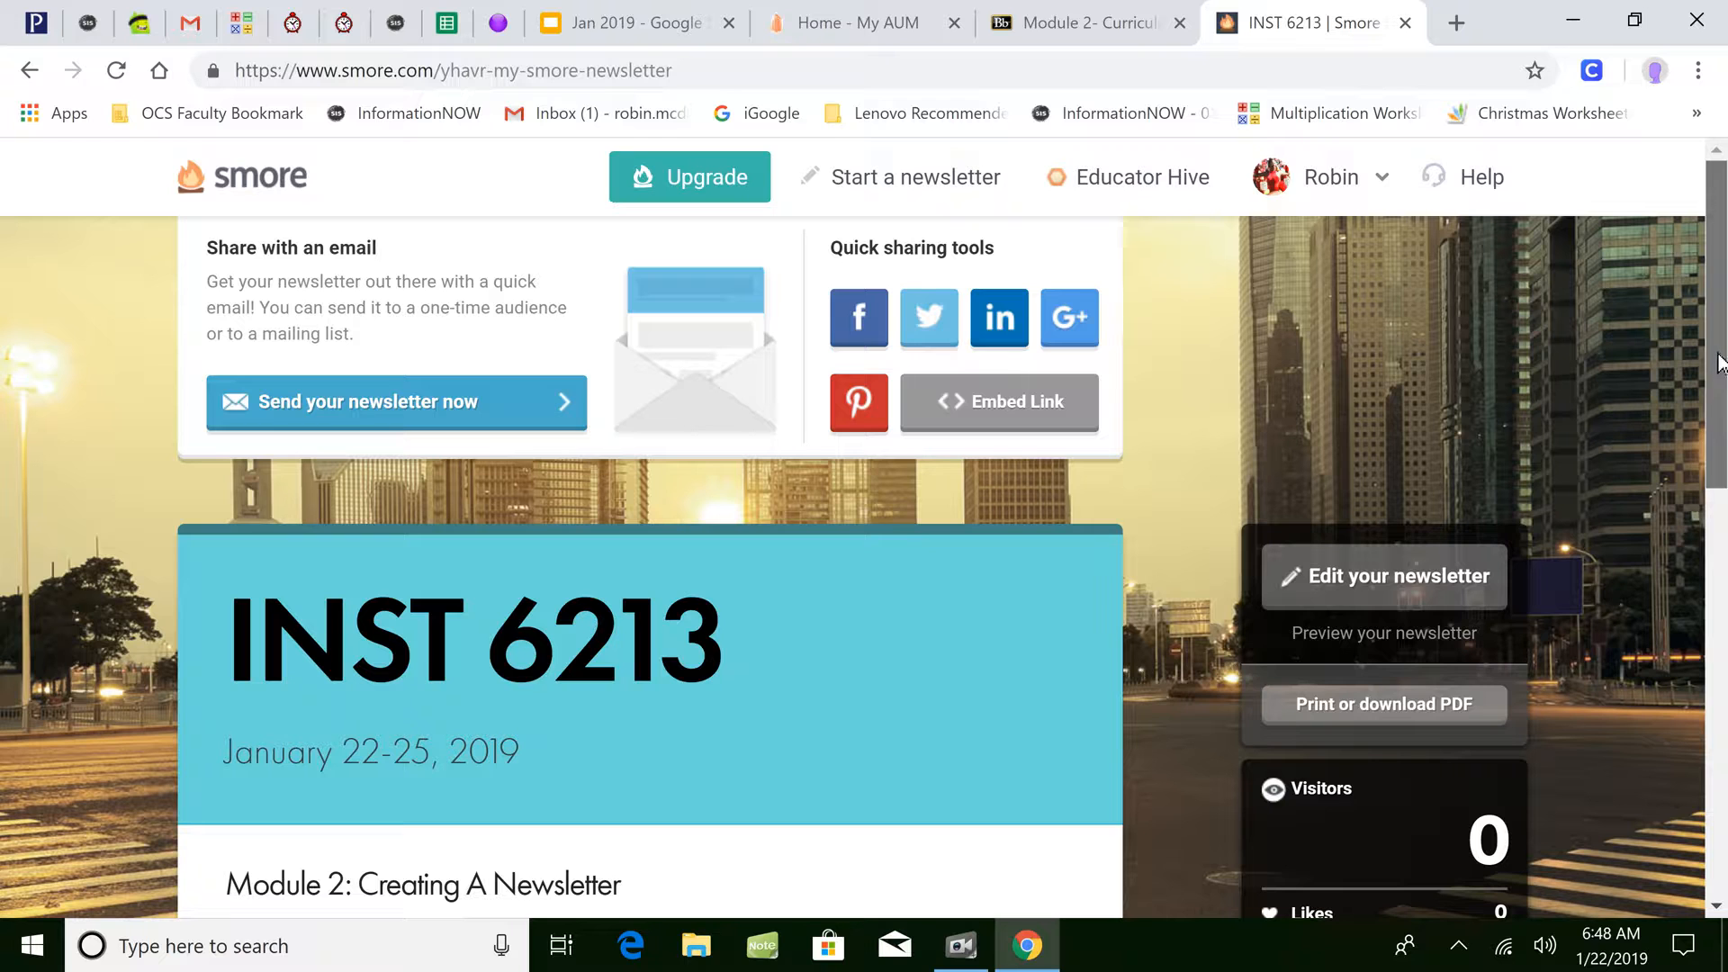
click(360, 422)
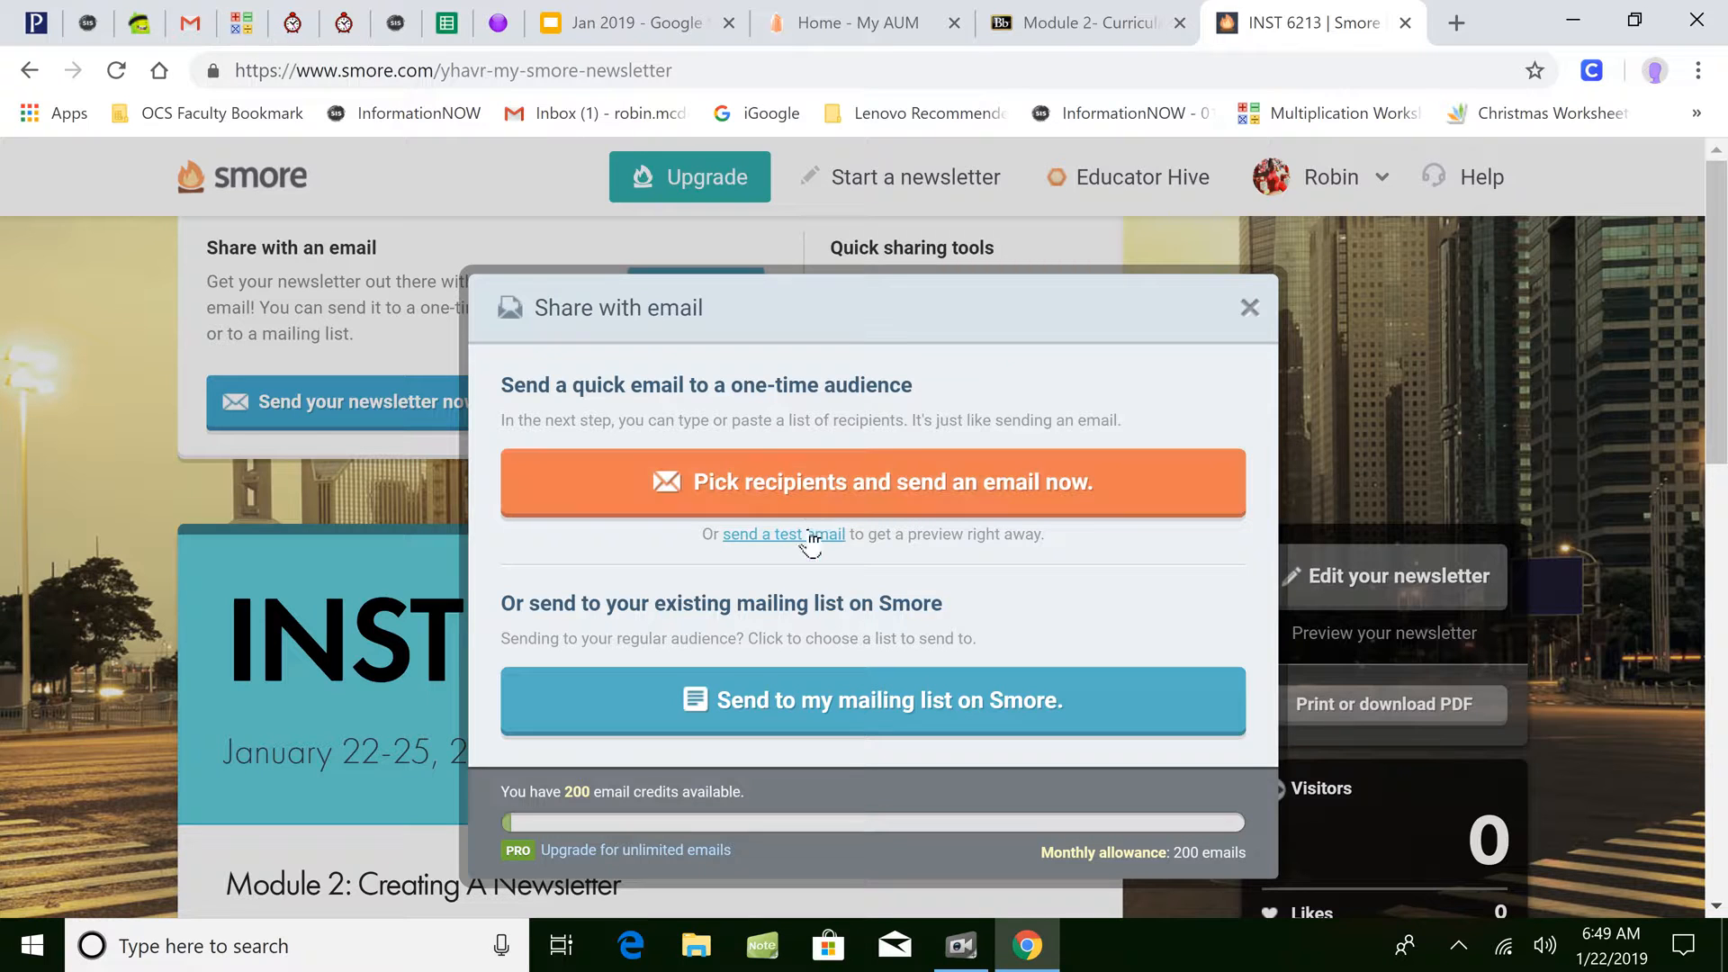
- Send a test email of INST 6213 to yourself, then close the Share with email dialog
click(808, 536)
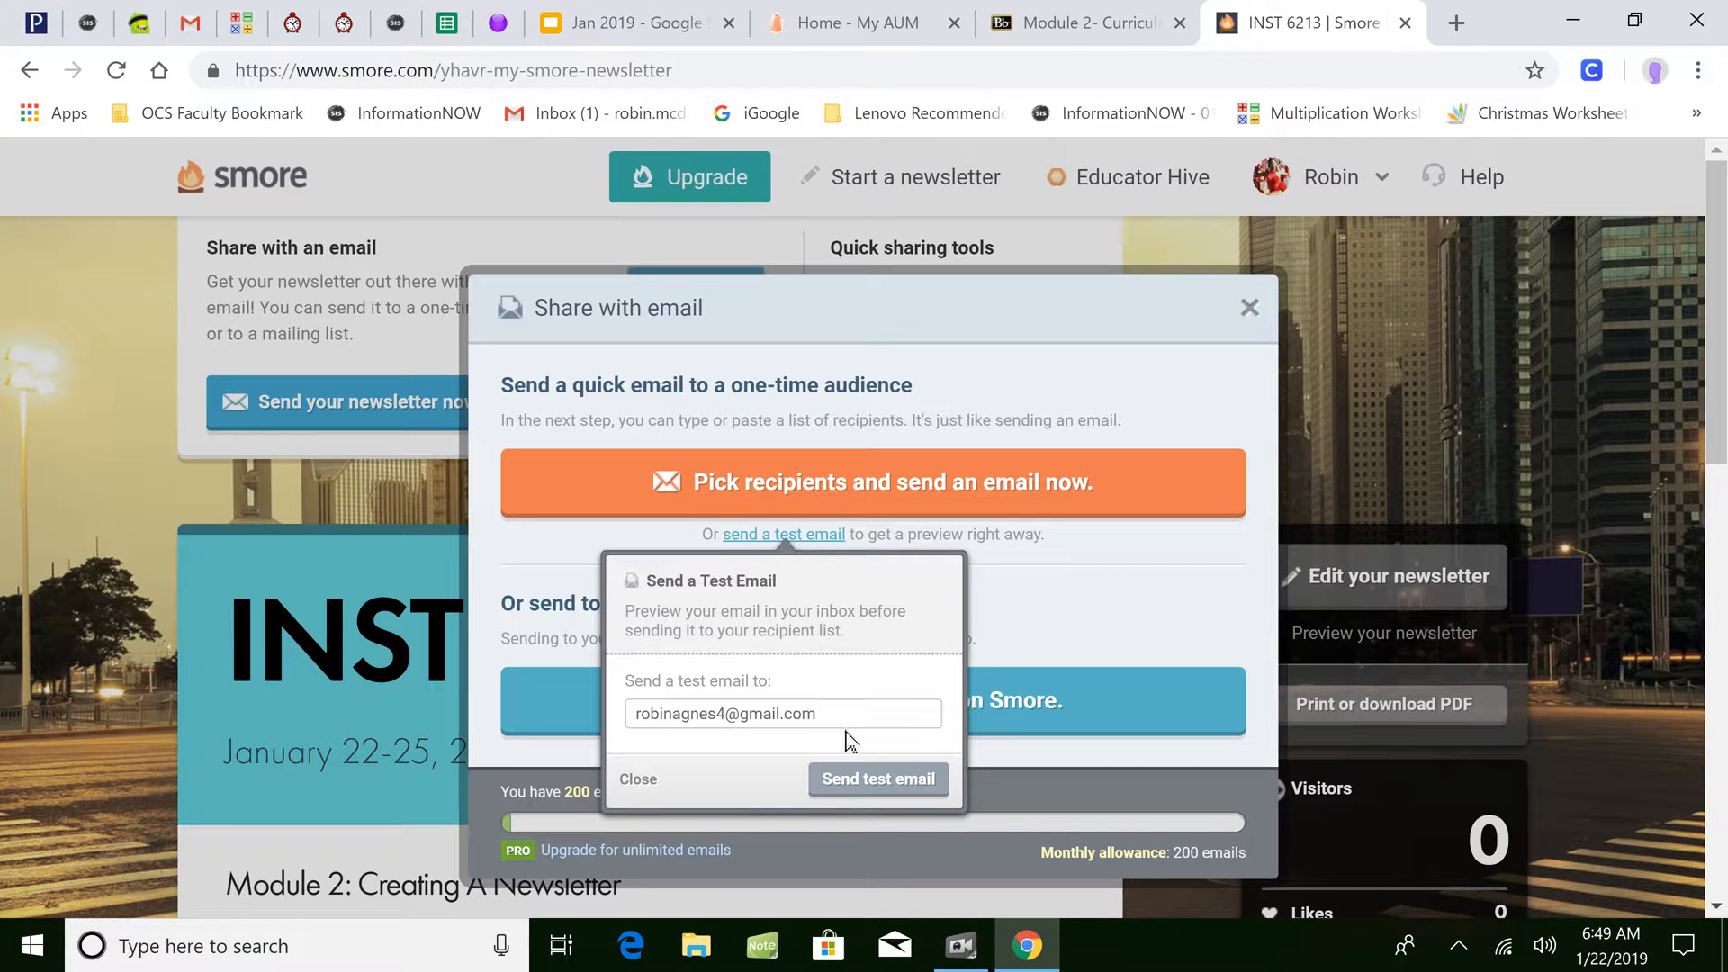
click(871, 781)
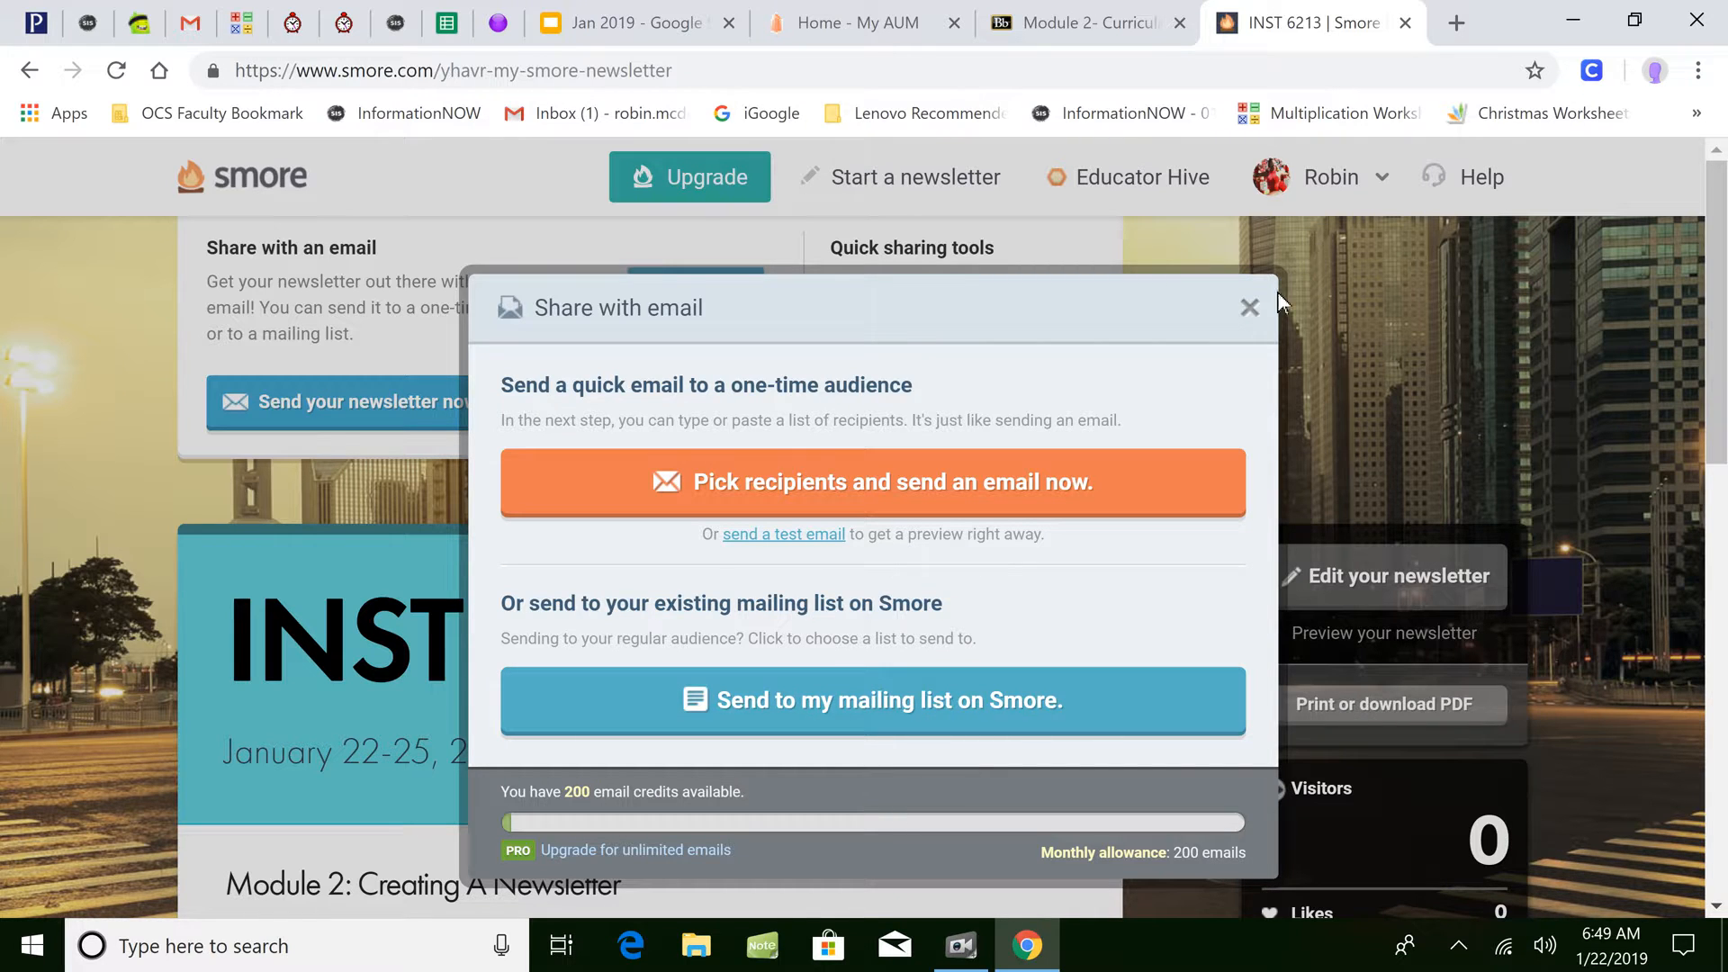
click(1249, 308)
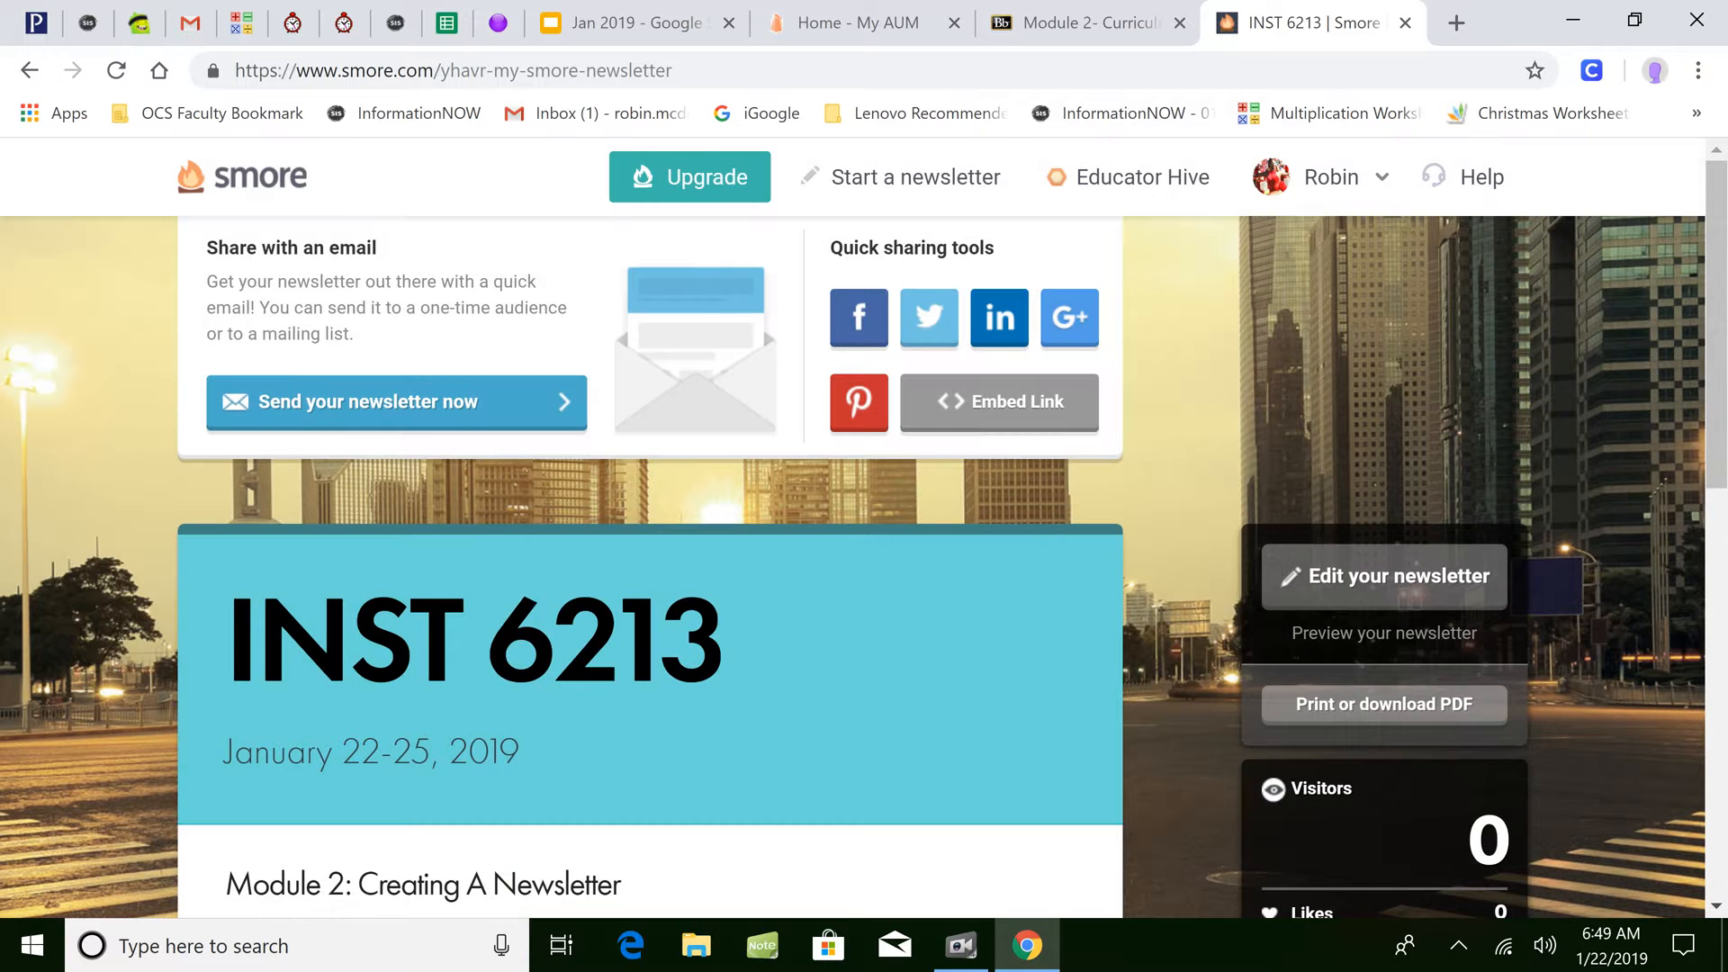
drag(1723, 353, 1724, 484)
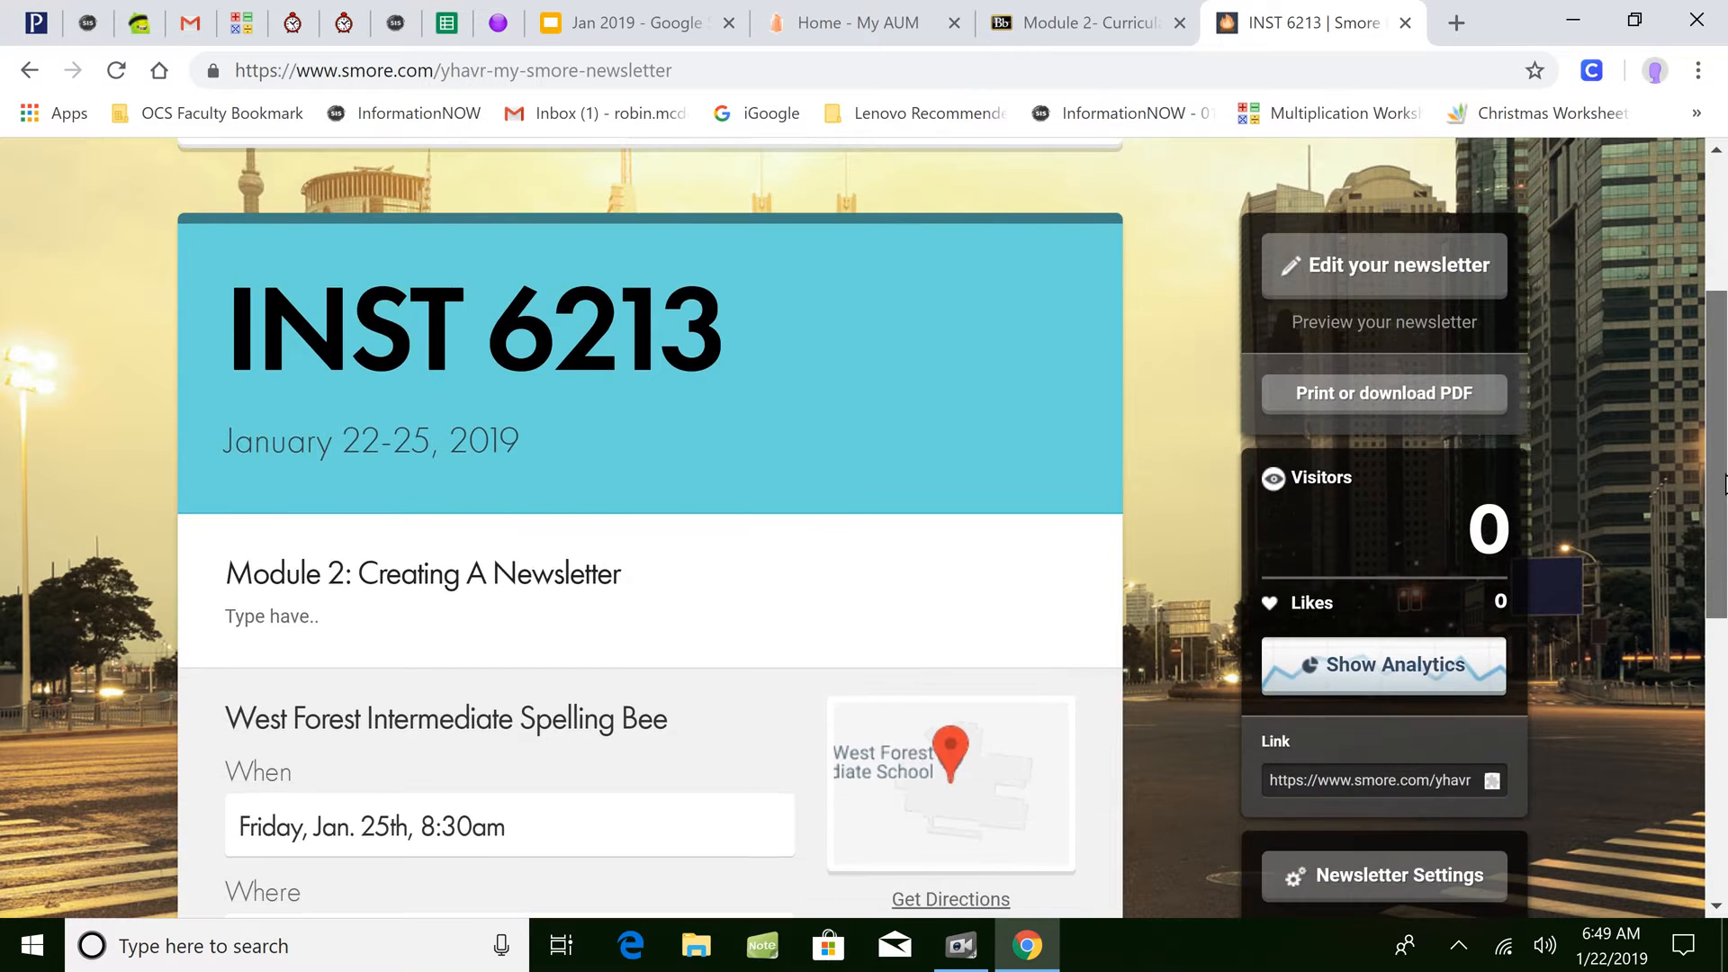
- Choose Print newsletter under Print or download PDF to open the Microsoft Print to PDF dialog
click(1341, 387)
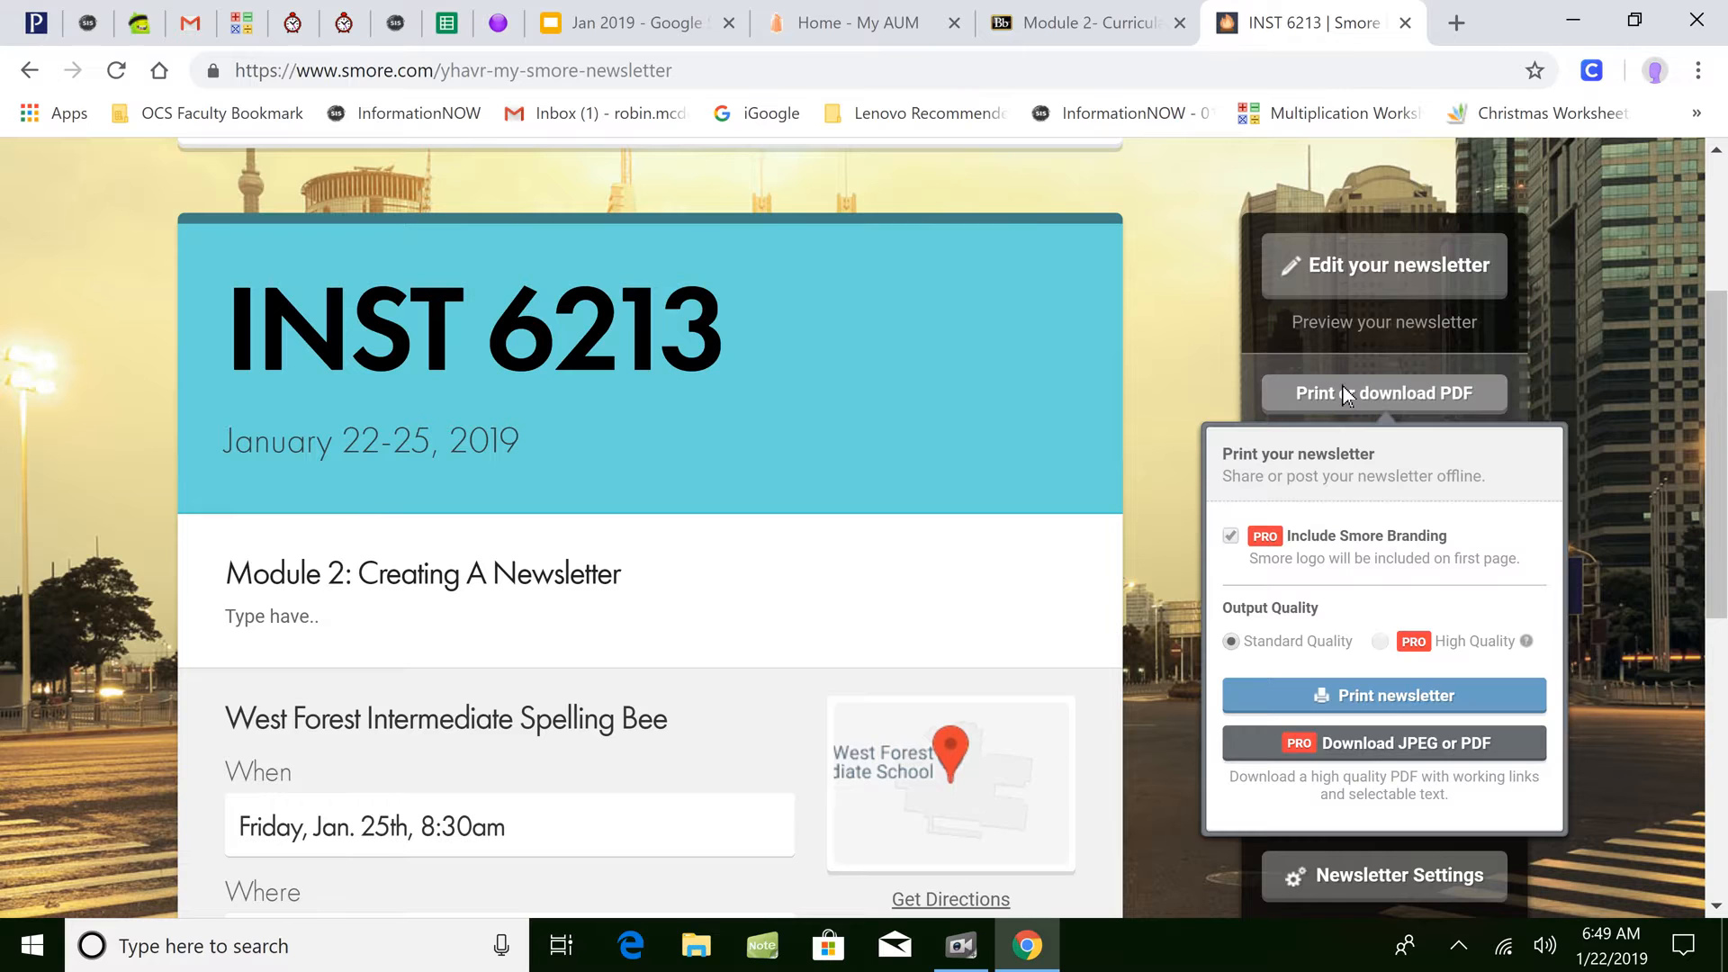
click(1386, 697)
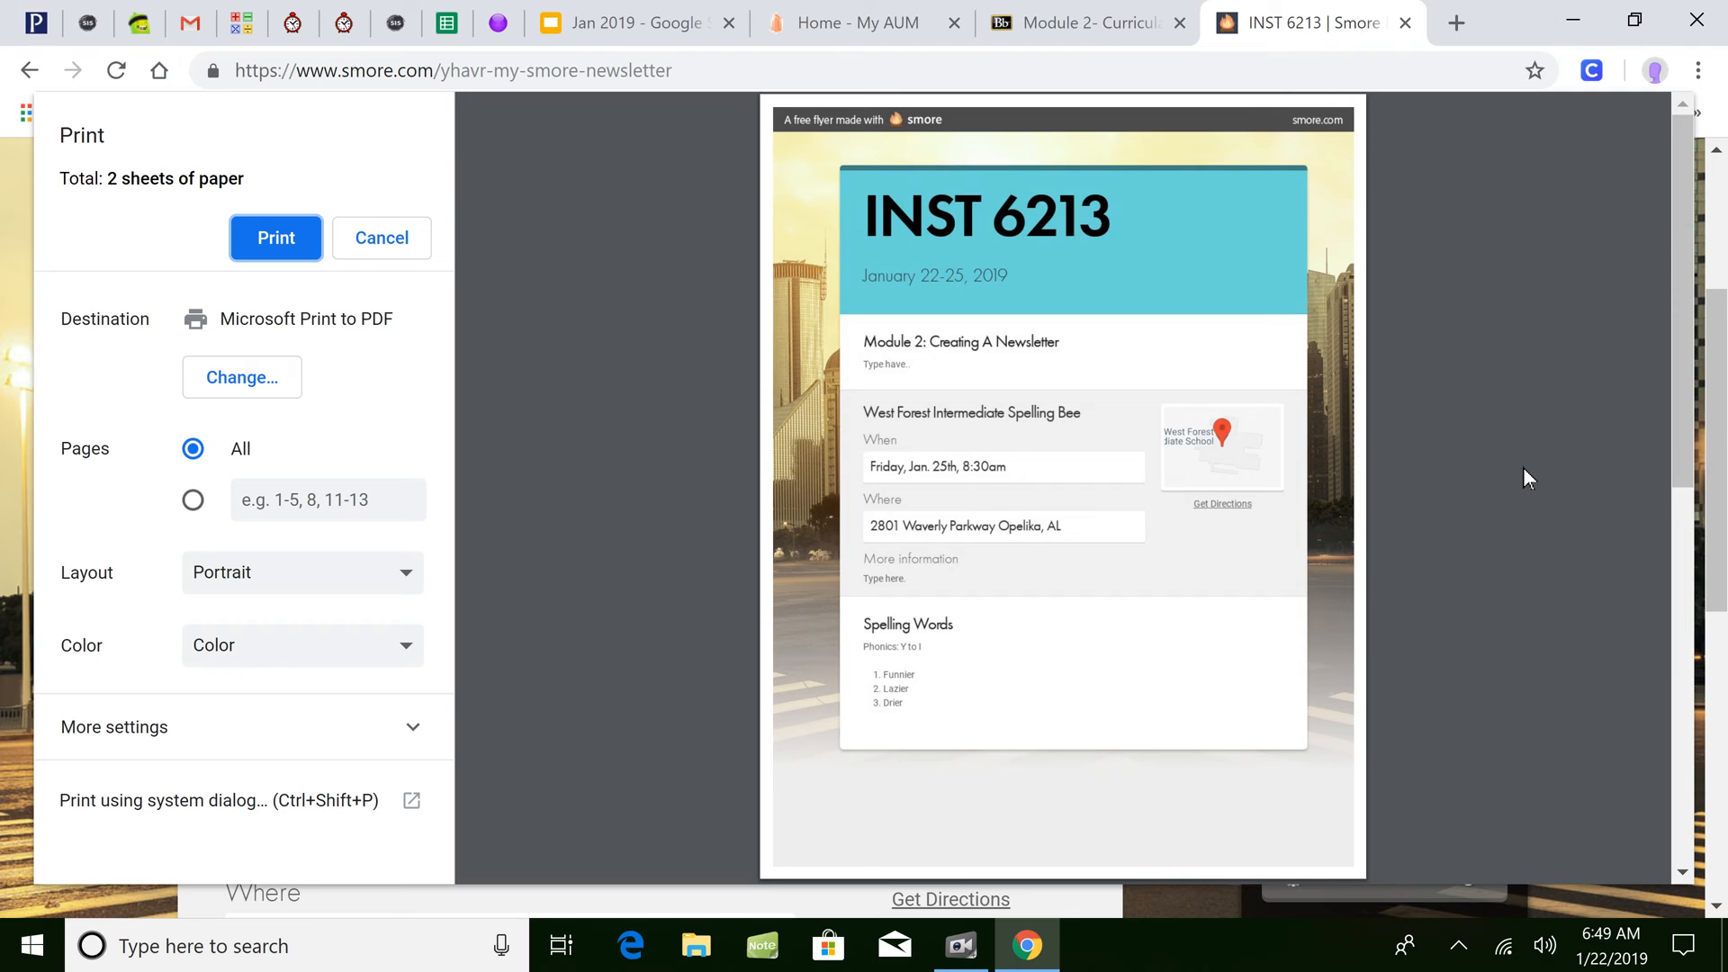
click(961, 946)
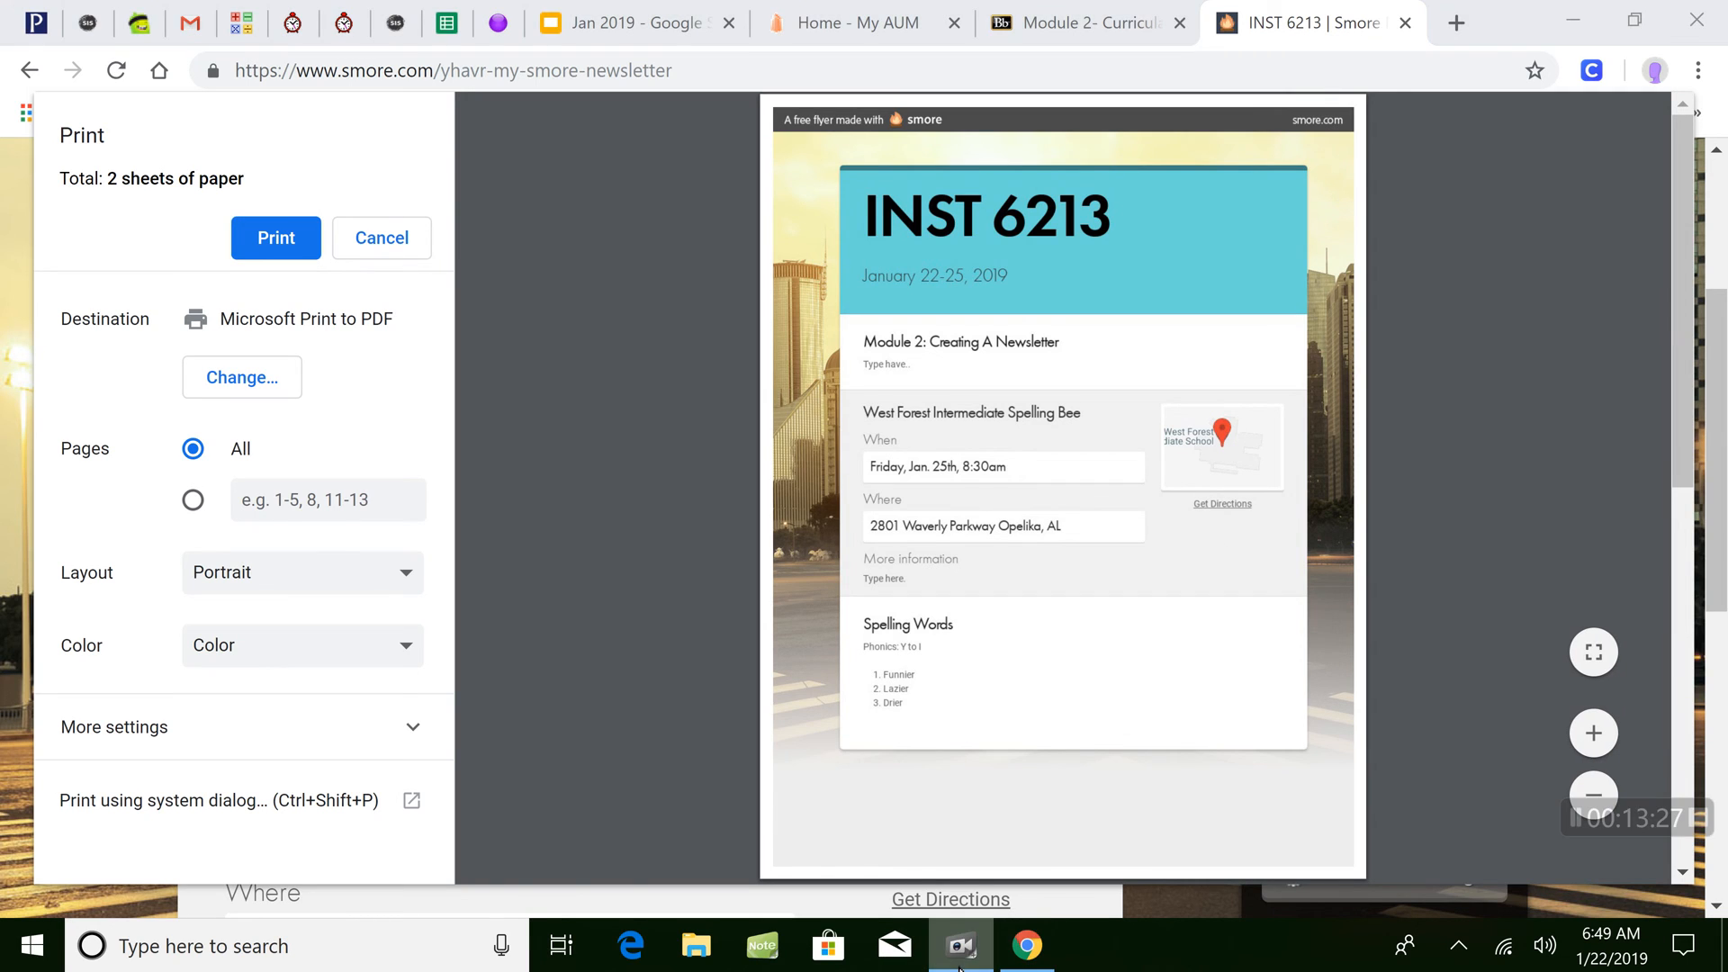